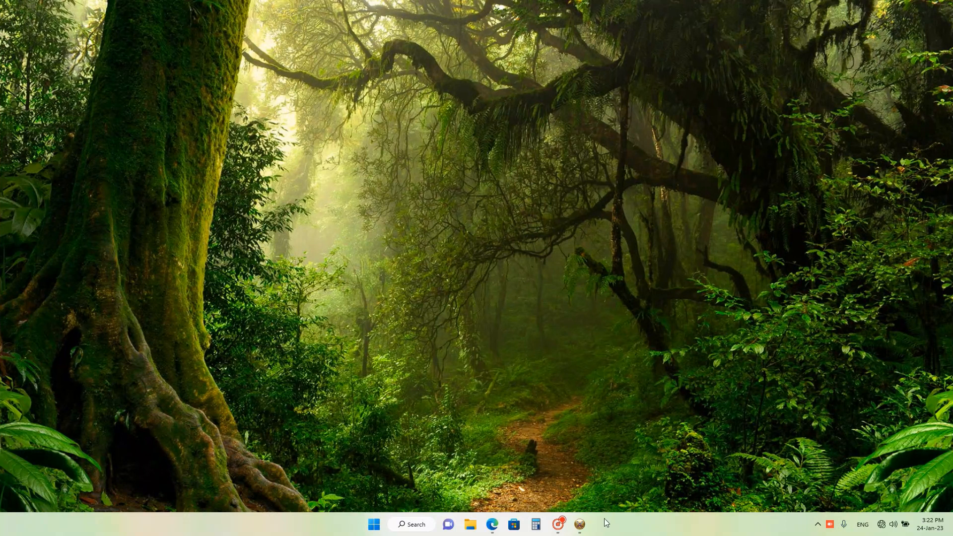
Step: Switch to Optitex PDS with the F UPLOAD FRONT PANT-2.PDS file and select the BACK piece
left_click(579, 525)
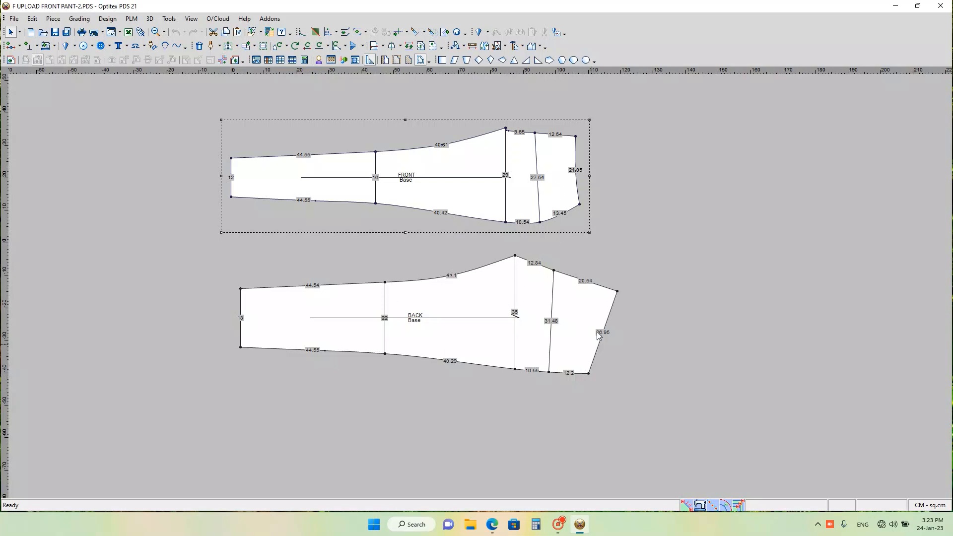
left_click(539, 310)
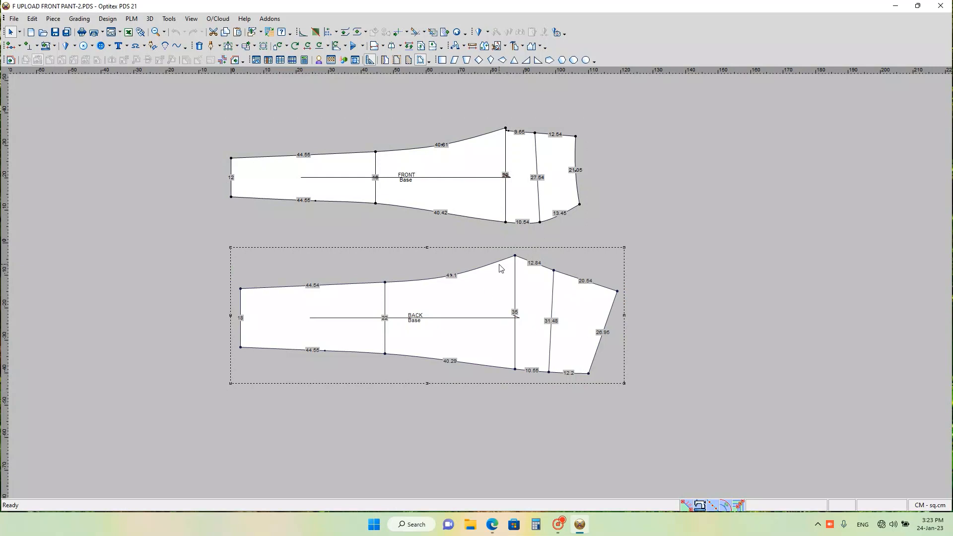
Step: Examine the segment lengths and cross-line widths on the FRONT and BACK pant pieces
scroll(502, 269, "down", 2)
scroll(481, 288, "up", 3)
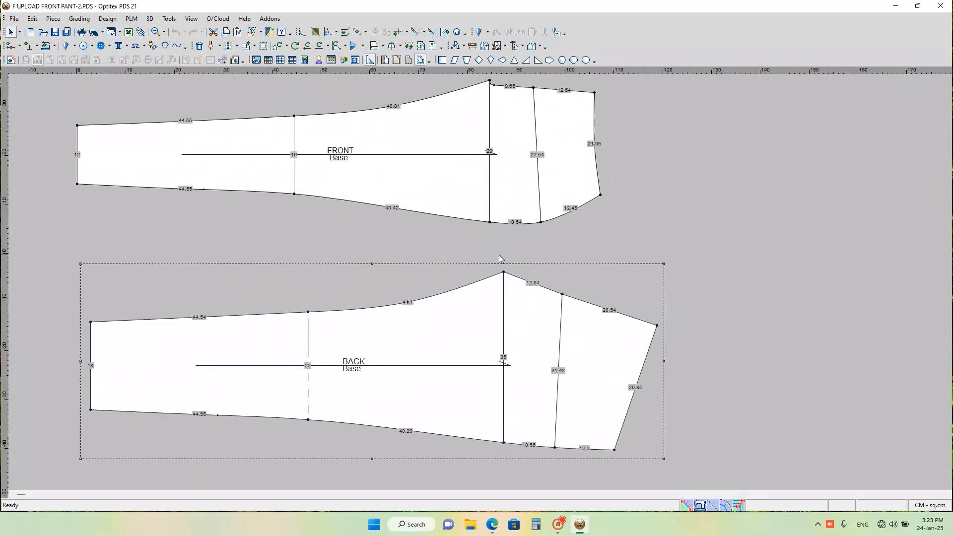
scroll(502, 251, "down", 2)
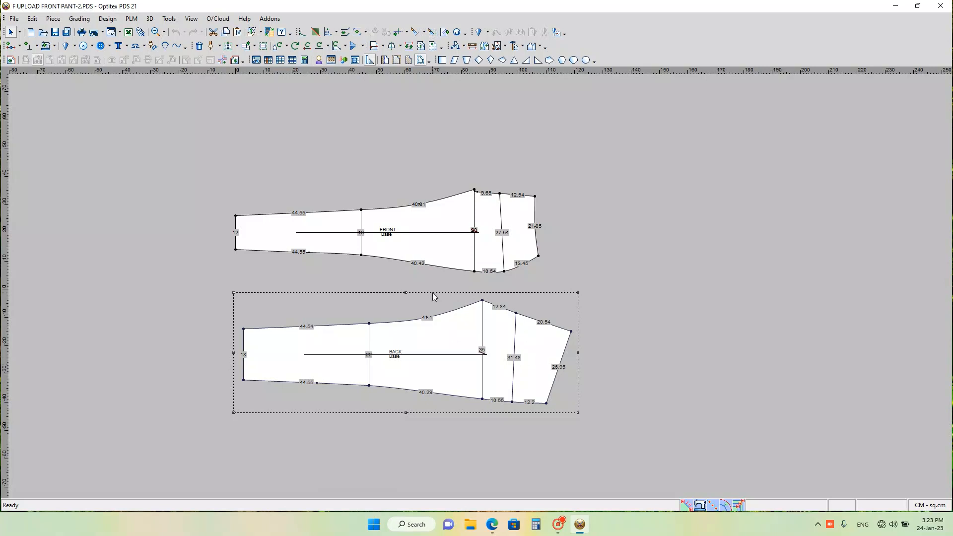
scroll(480, 286, "down", 4)
scroll(484, 285, "up", 5)
scroll(480, 287, "up", 2)
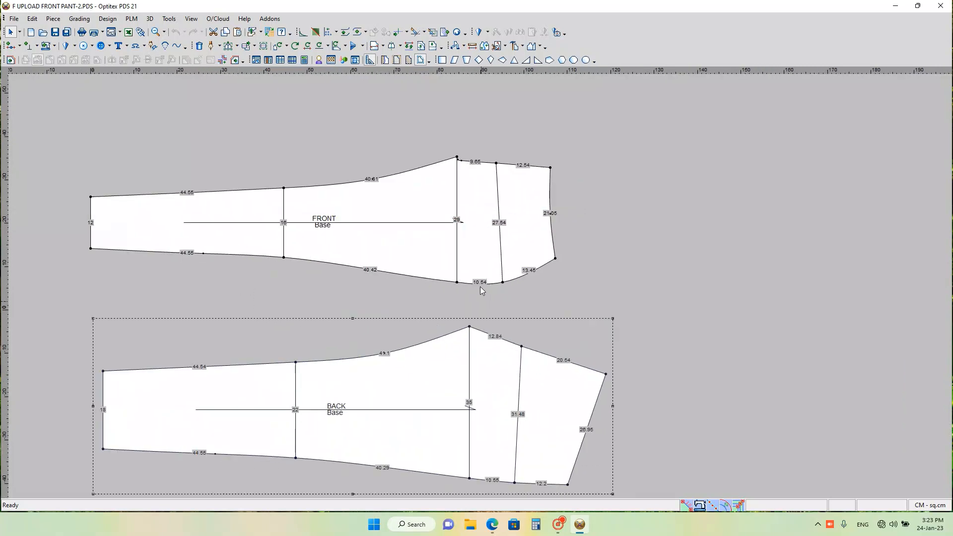
scroll(484, 325, "down", 3)
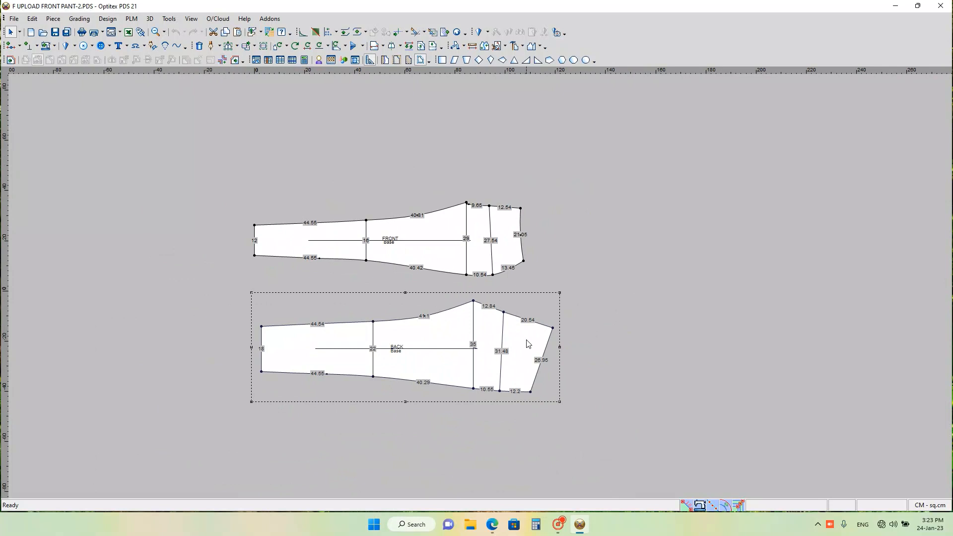
scroll(491, 329, "up", 1)
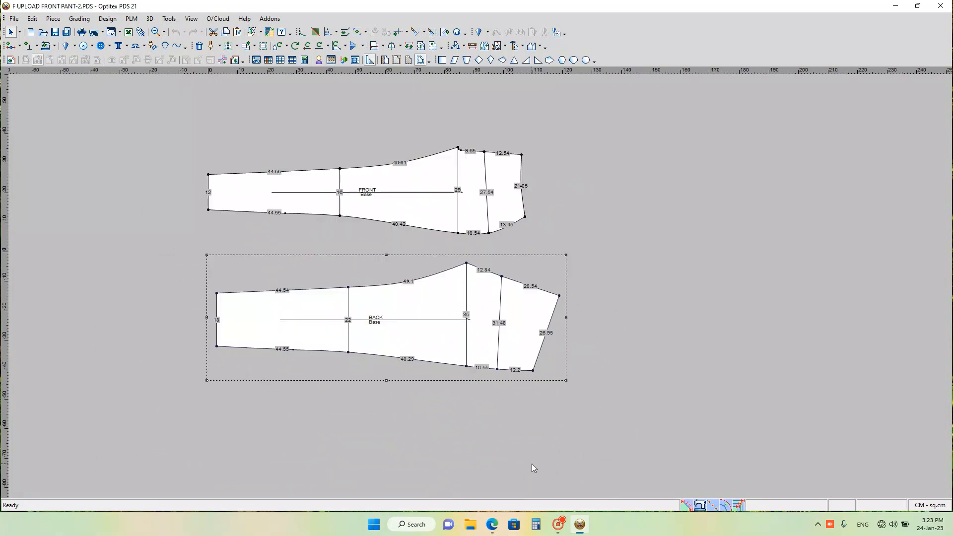
Step: Consult the pant size chart in Mesurment-3.pdf in the browser, and return to the pattern file
left_click(494, 529)
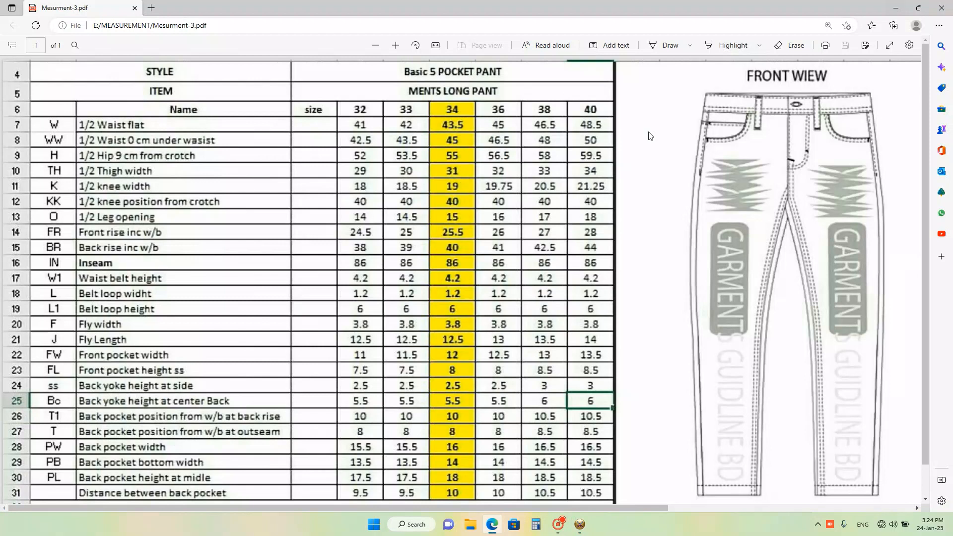
left_click(491, 526)
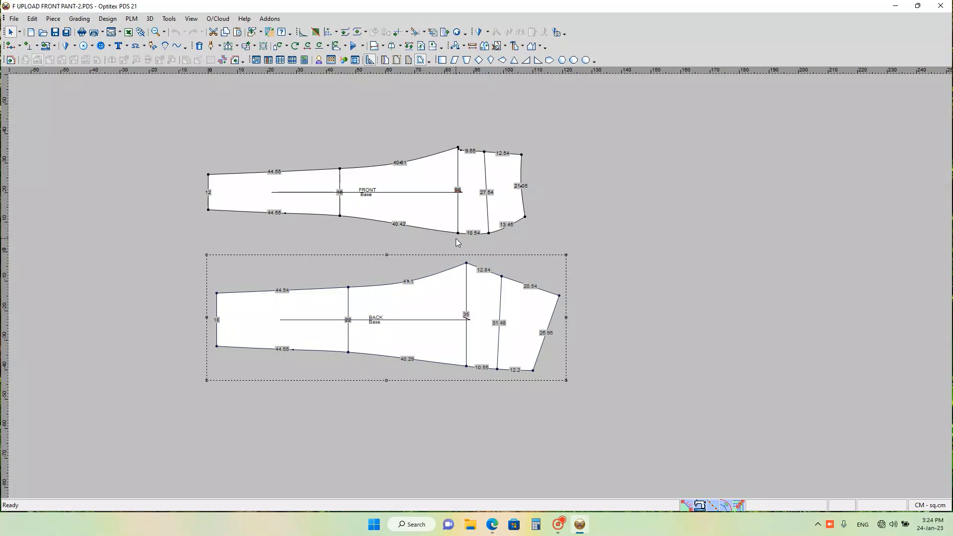
Step: Move the two lower-edge points at the FRONT piece's thigh and hip lines together by X 0 and Y 1.5 cm
scroll(457, 242, "up", 3)
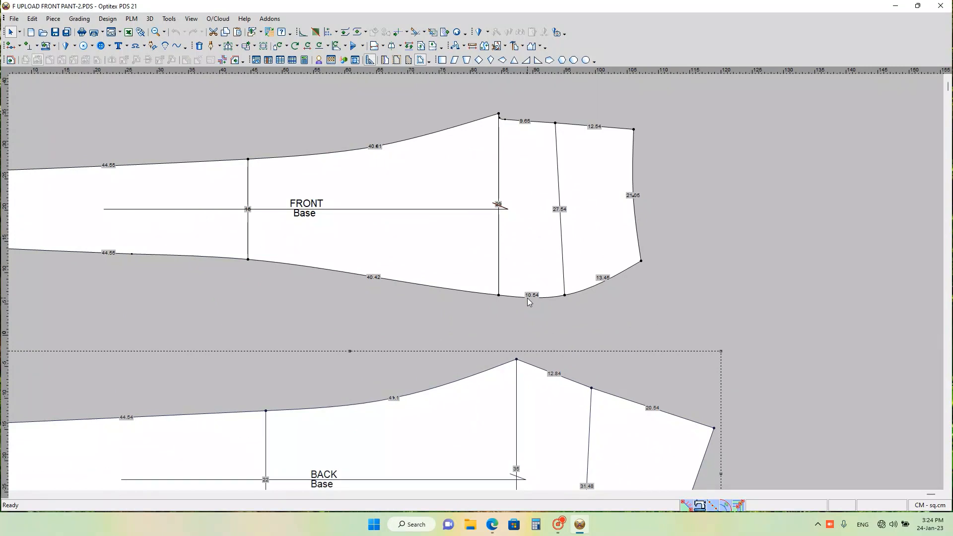
key("q")
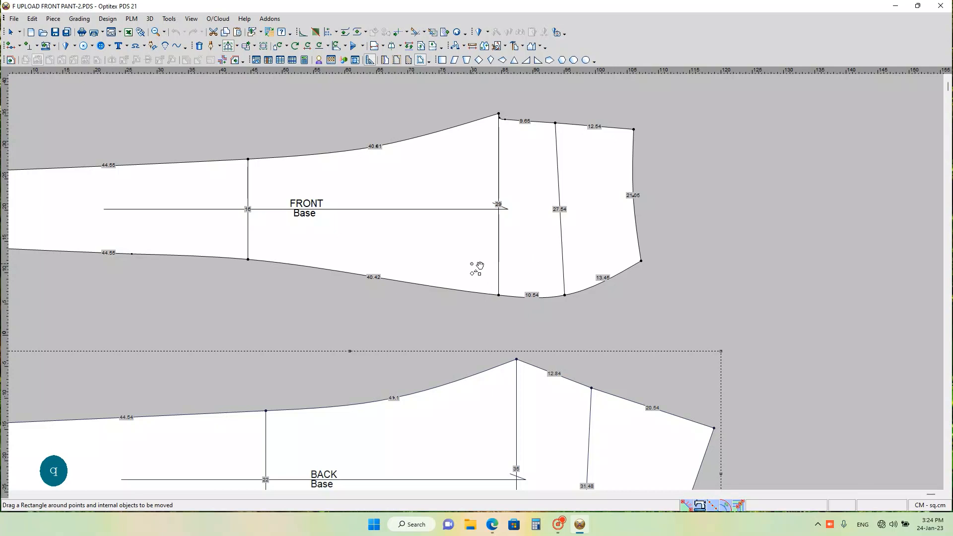
left_click_drag(472, 264, 591, 327)
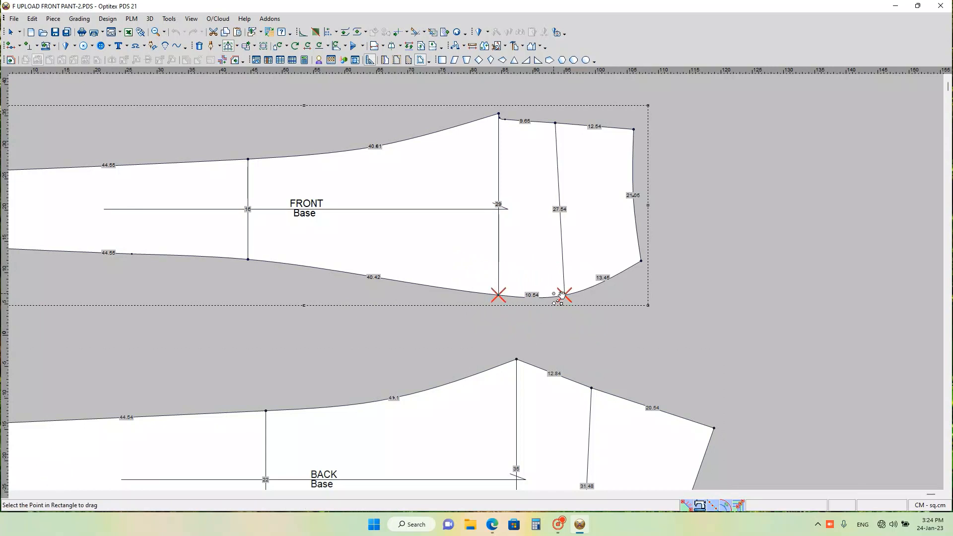
left_click(499, 296)
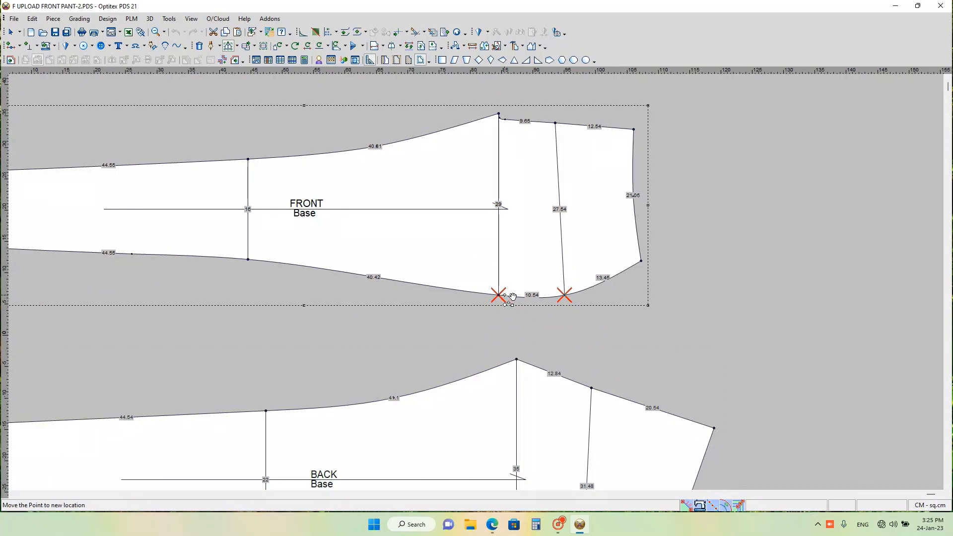
left_click(502, 259)
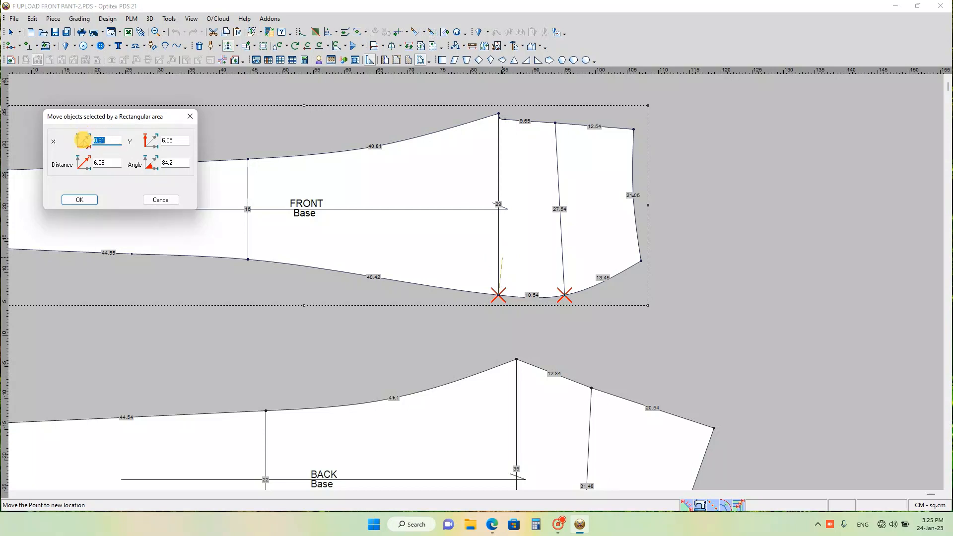
type("0")
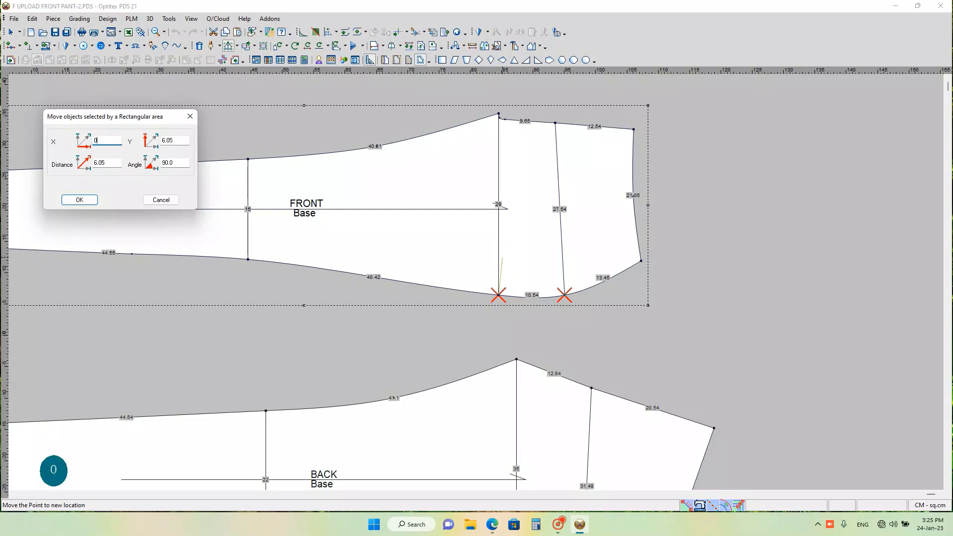
double_click(173, 141)
type("1.5")
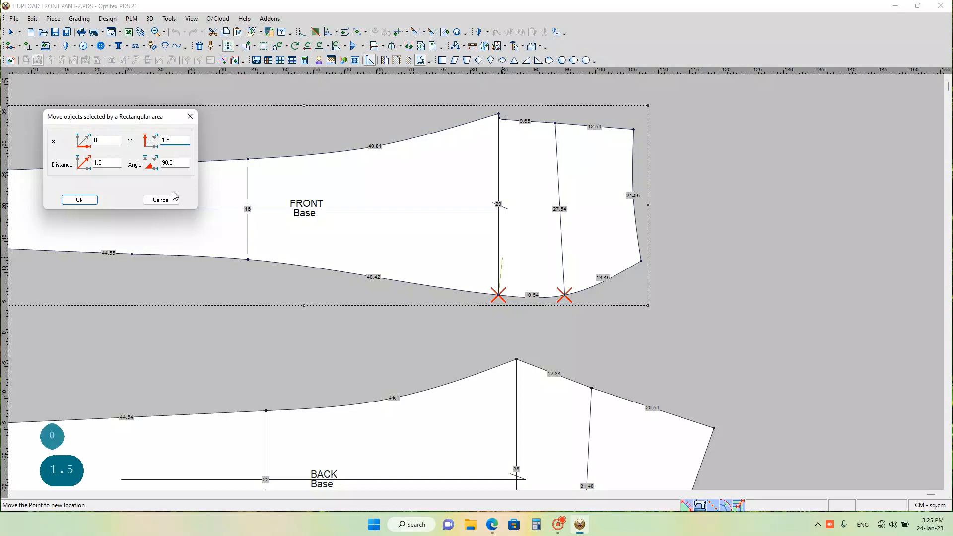
key("Return")
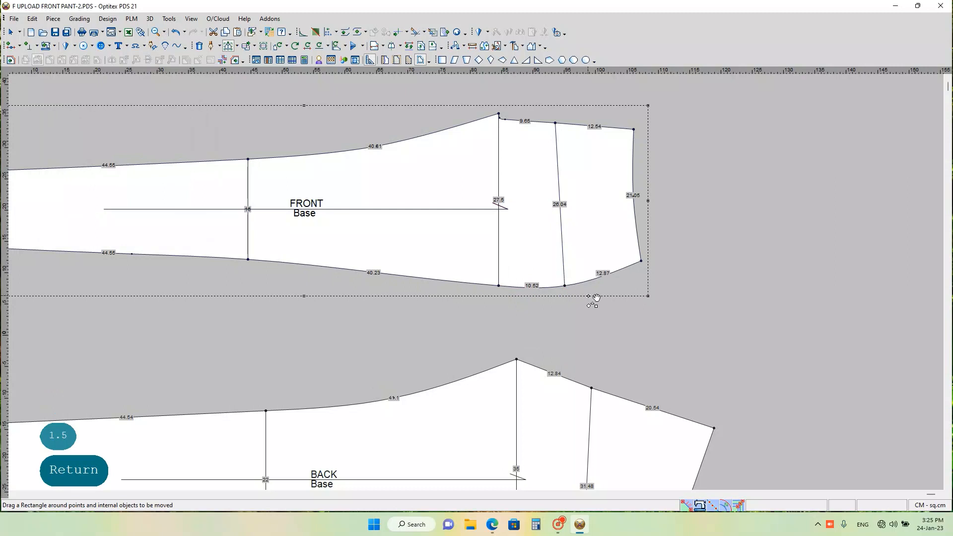
Step: Try to move the lower thigh-line point of the BACK piece by X 0 and Y -0.5 cm, and undo the move
scroll(576, 299, "down", 2)
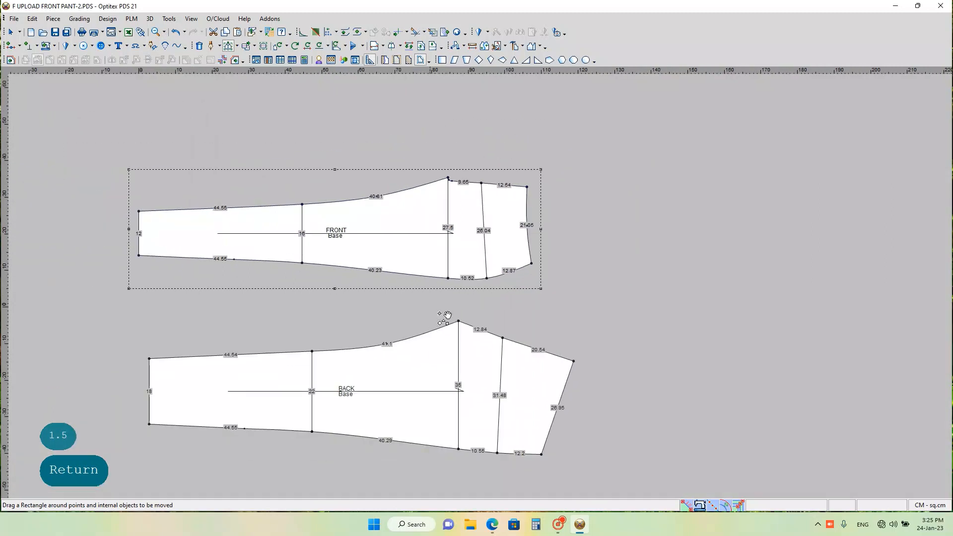
scroll(483, 285, "up", 1)
scroll(480, 289, "up", 2)
scroll(481, 287, "down", 2)
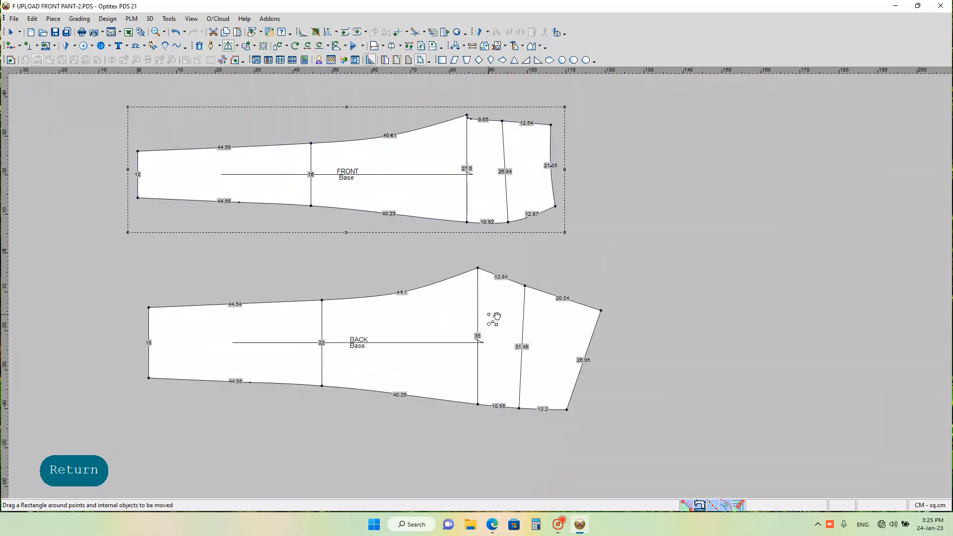
scroll(480, 287, "up", 2)
scroll(480, 287, "up", 1)
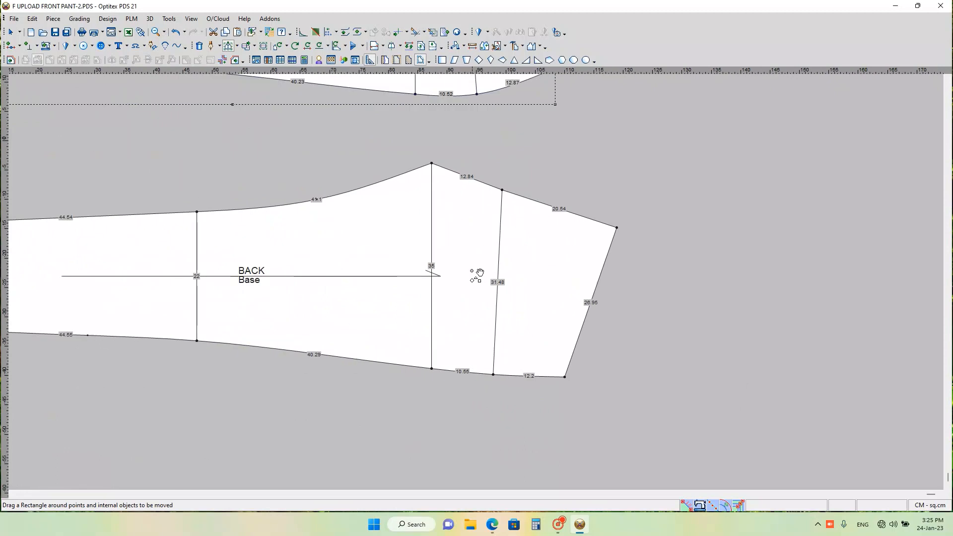
scroll(480, 286, "down", 1)
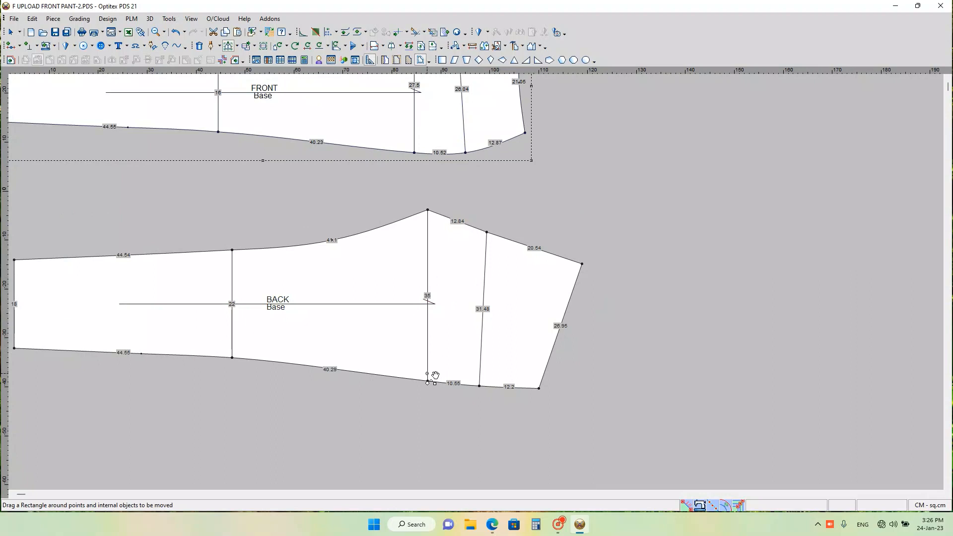
left_click_drag(414, 370, 433, 363)
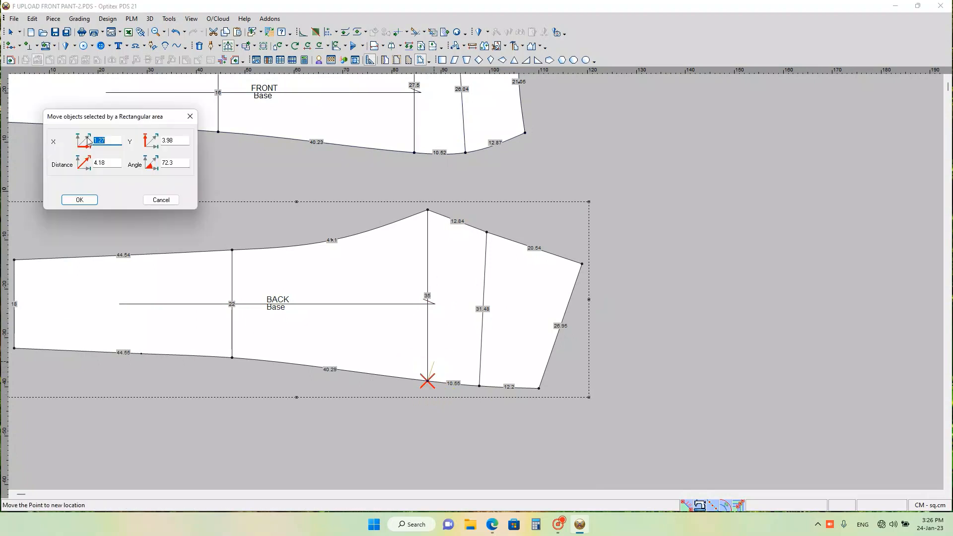
type("0")
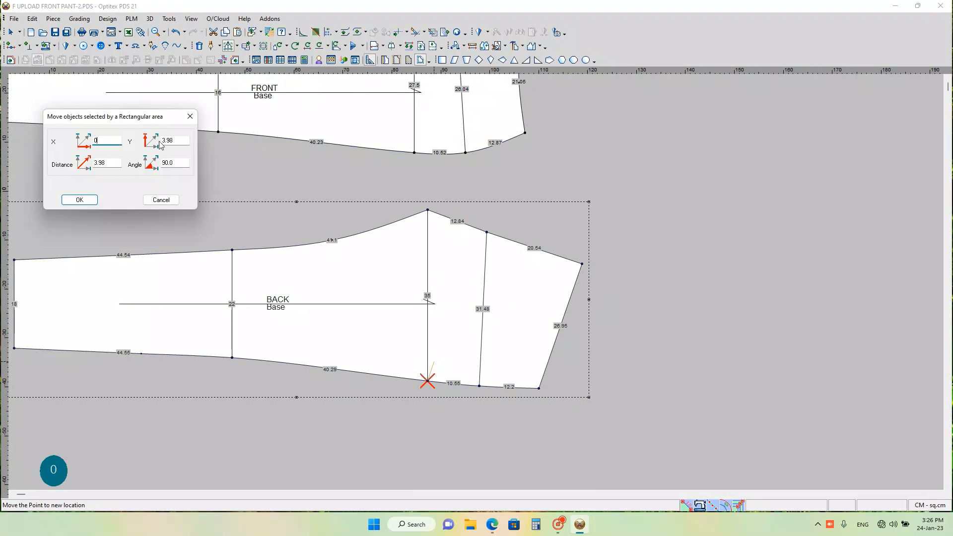
left_click(168, 141)
double_click(168, 141)
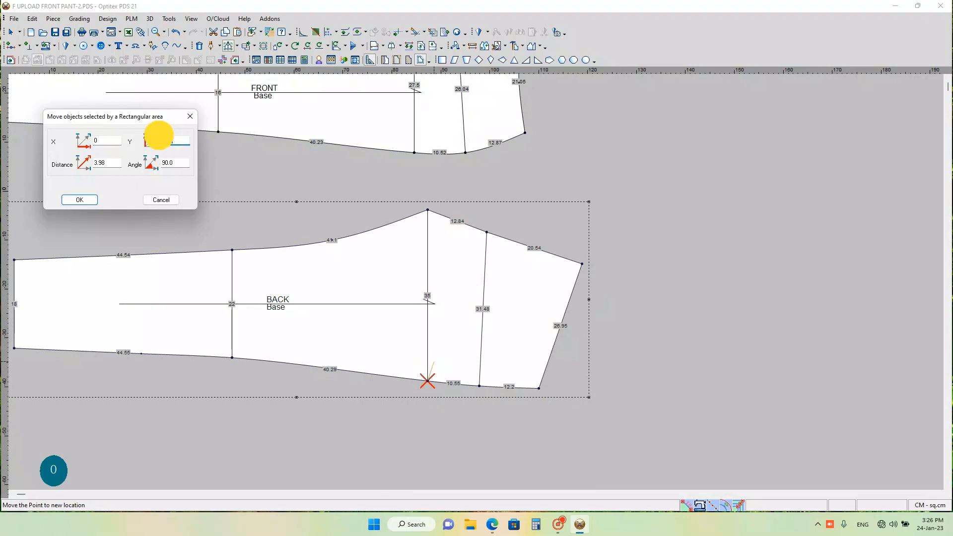
type("-.5")
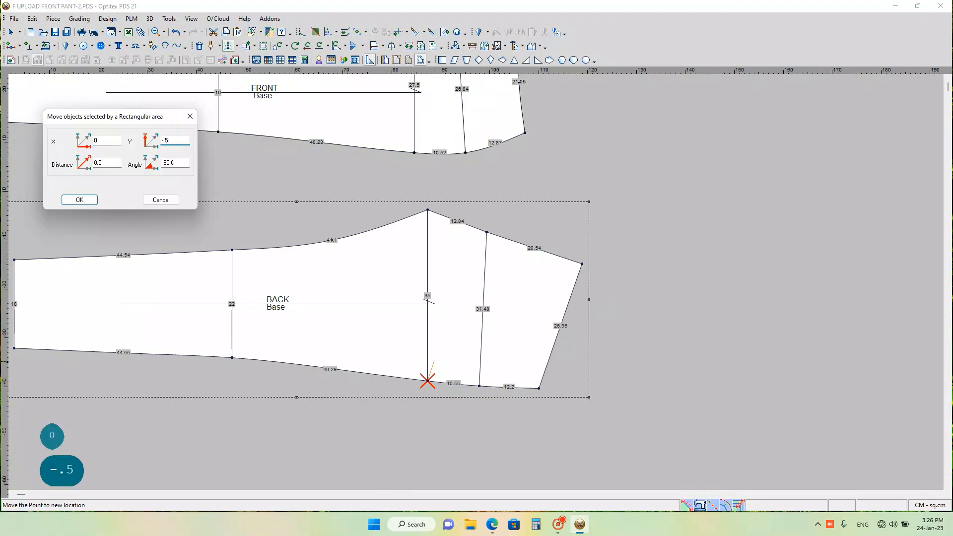
key("Return")
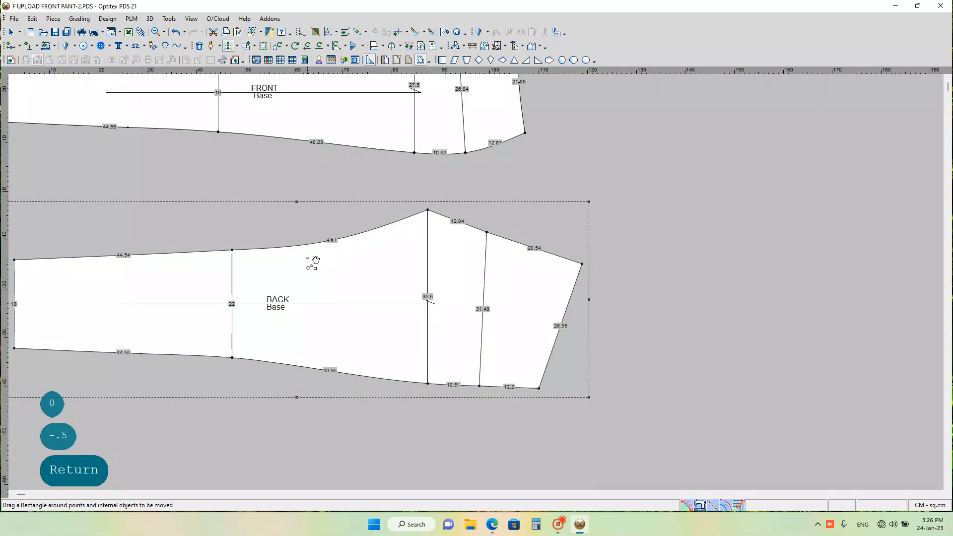
key("ctrl+z")
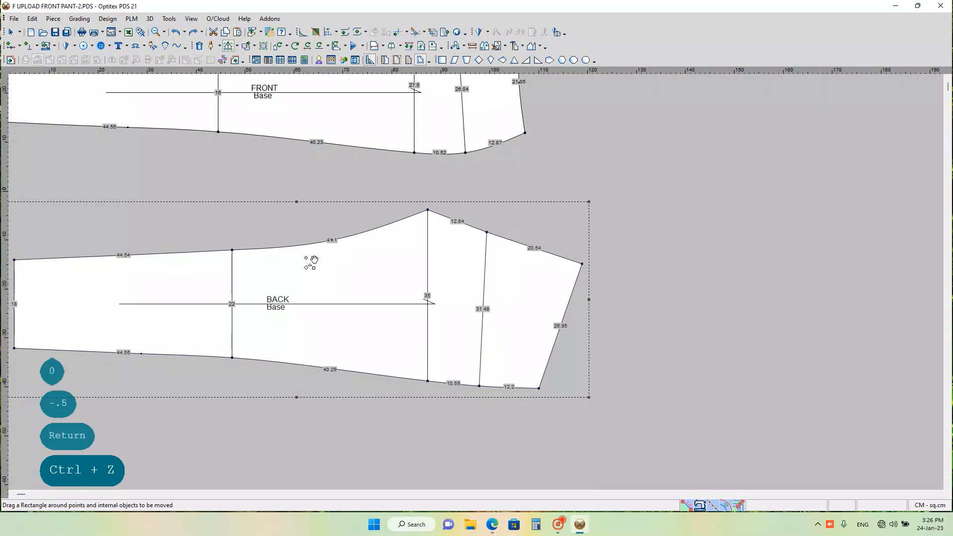
Step: Move the lower thigh-line point of the BACK piece by X 0 and Y 0.5 cm
left_click_drag(396, 353, 441, 391)
left_click(427, 381)
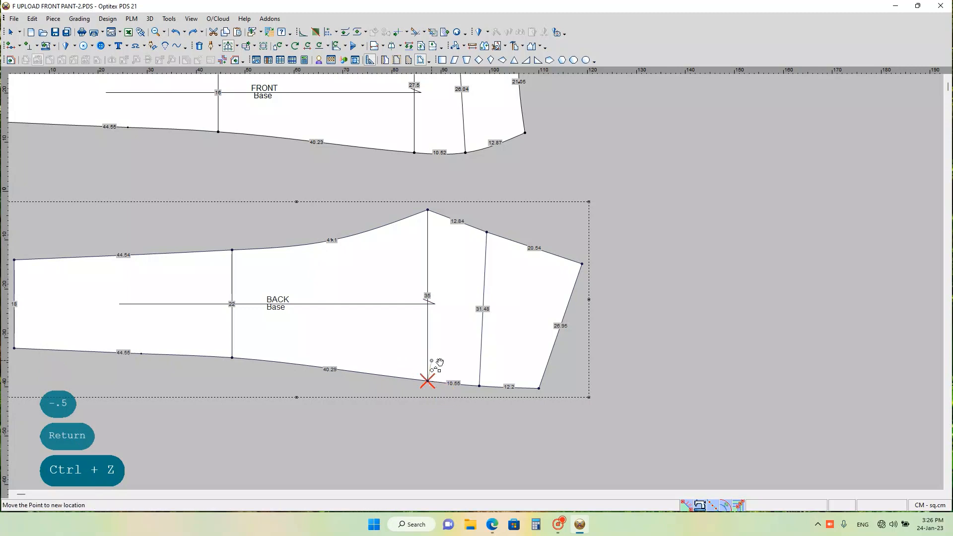
left_click(431, 361)
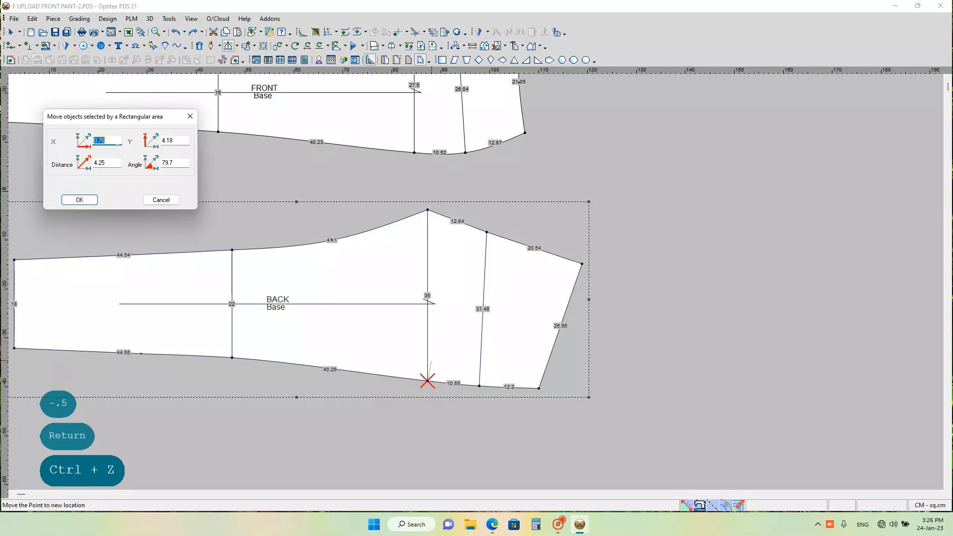
type("0")
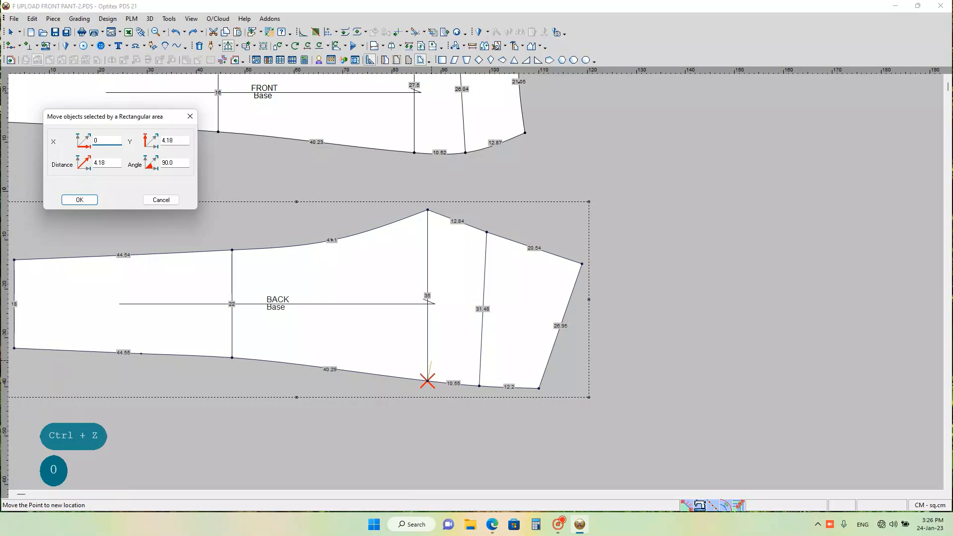
left_click_drag(175, 140, 144, 153)
type(".")
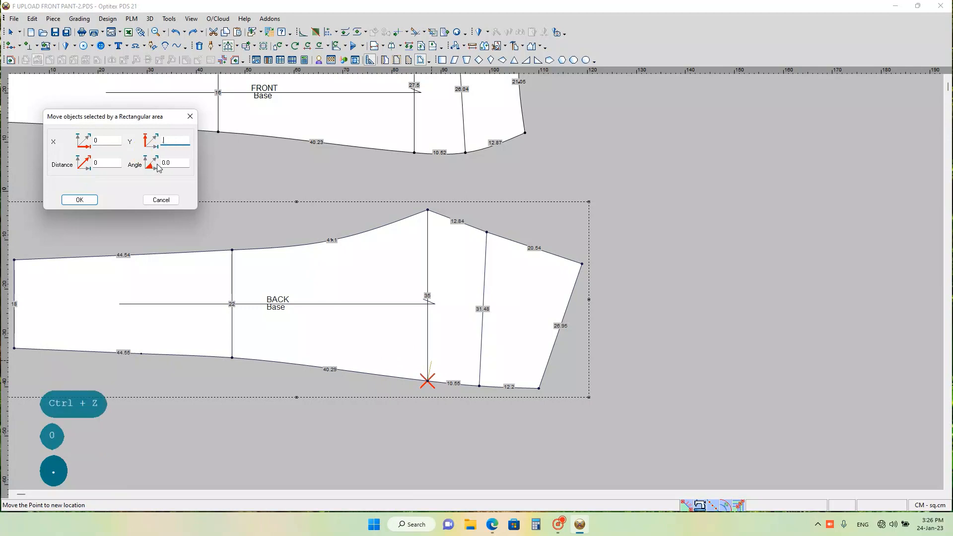
type("5")
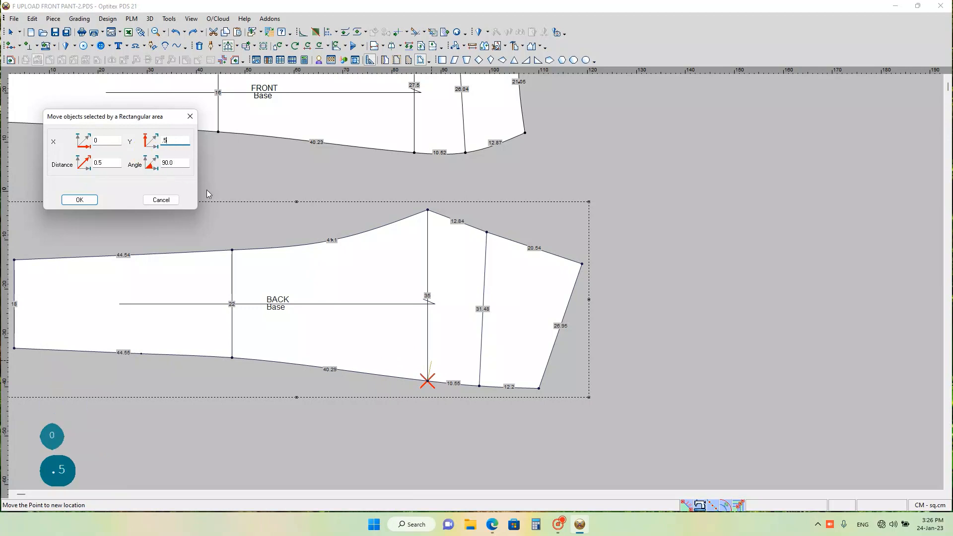
key("Return")
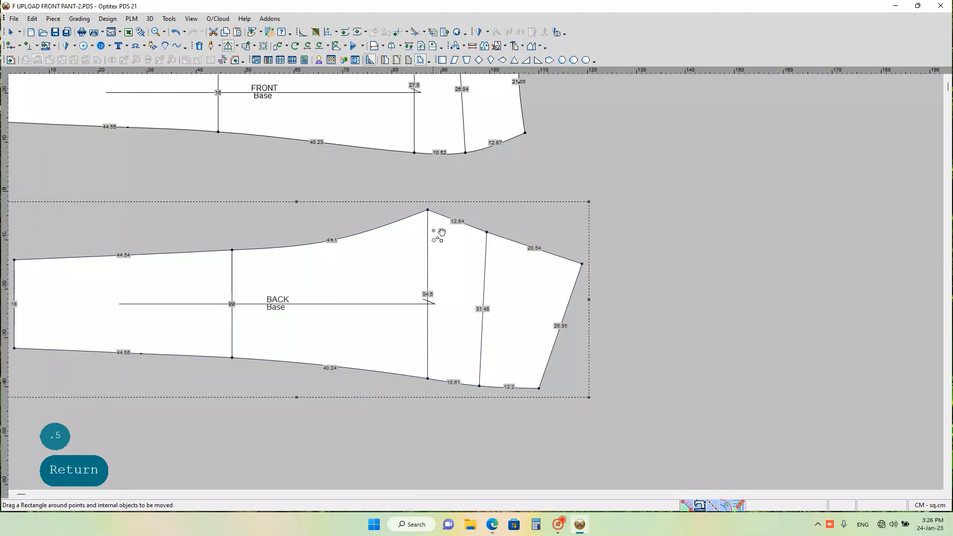
scroll(475, 249, "down", 2)
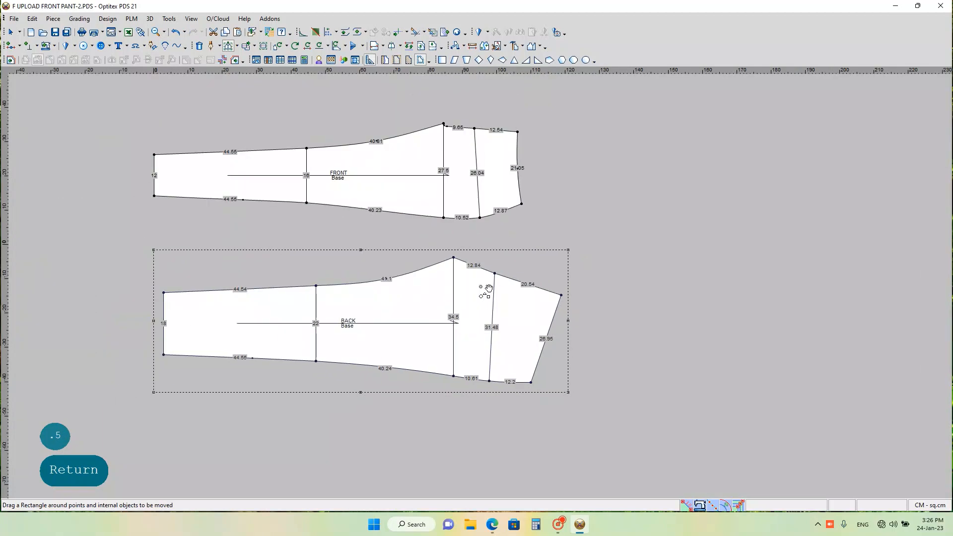
scroll(489, 288, "up", 1)
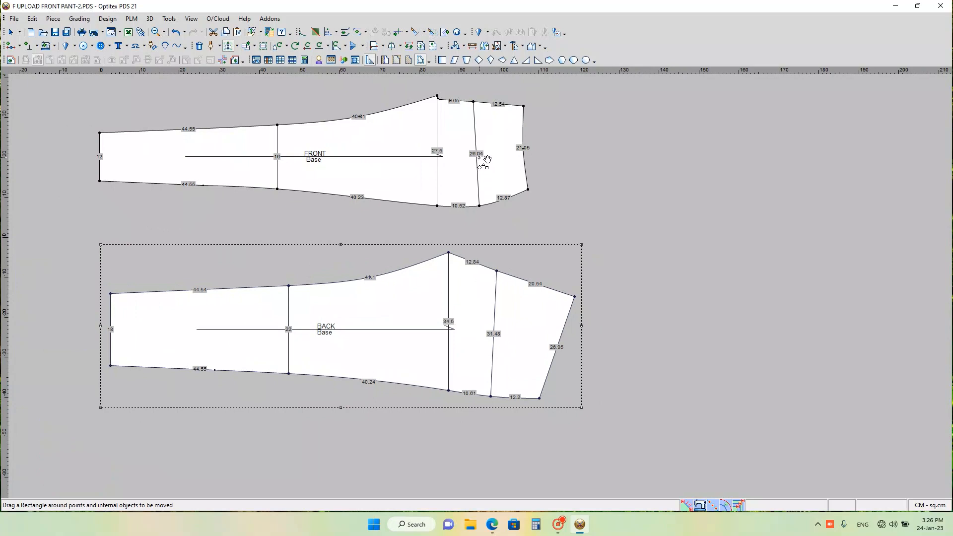
Step: Move the upper hip-line point of the BACK piece by X 0 and Y -2.5 cm
left_click_drag(487, 259, 506, 285)
left_click(496, 271)
left_click(490, 295)
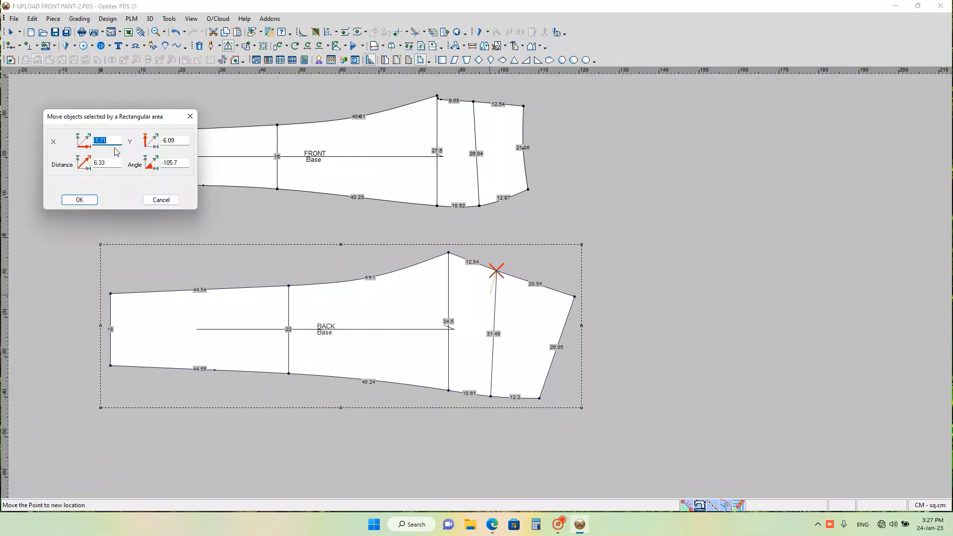
type("0")
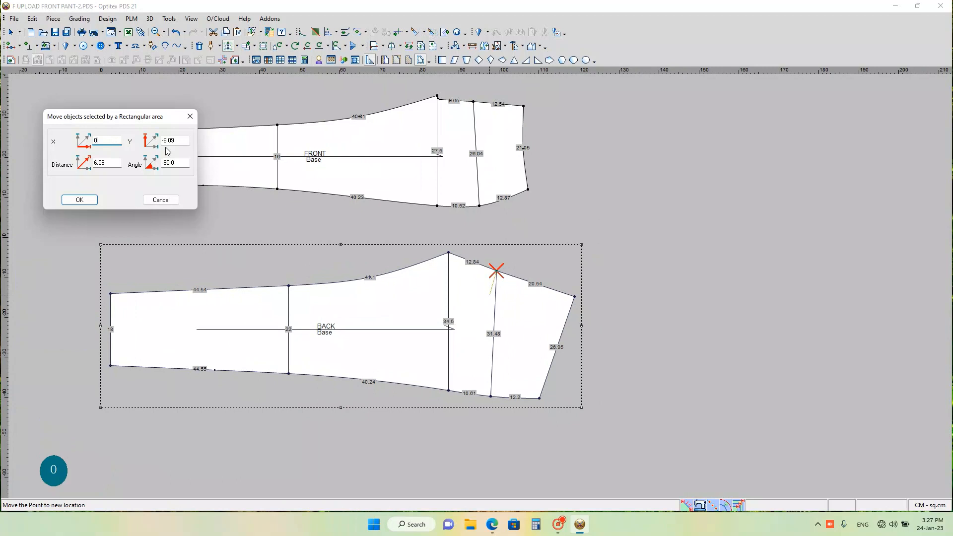
key("Tab")
type("-")
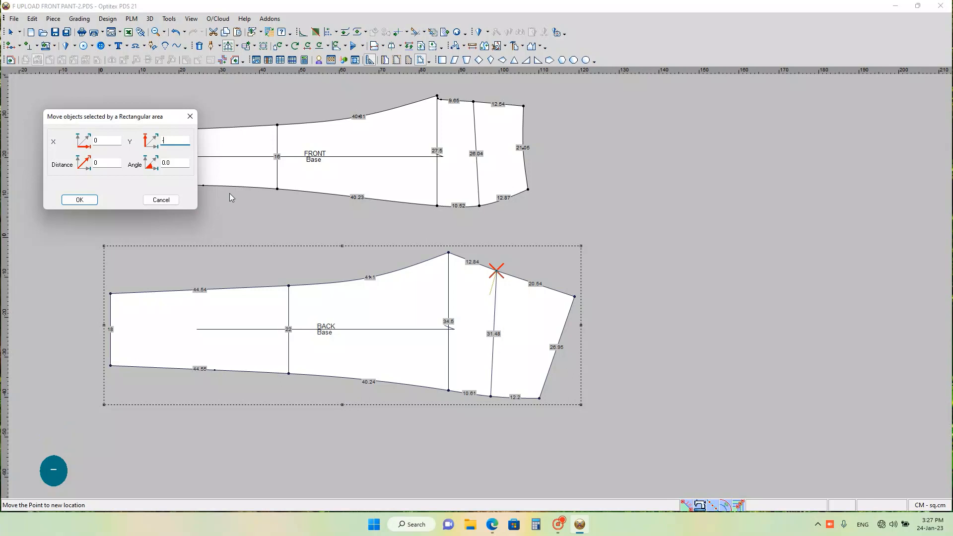
type("2.5")
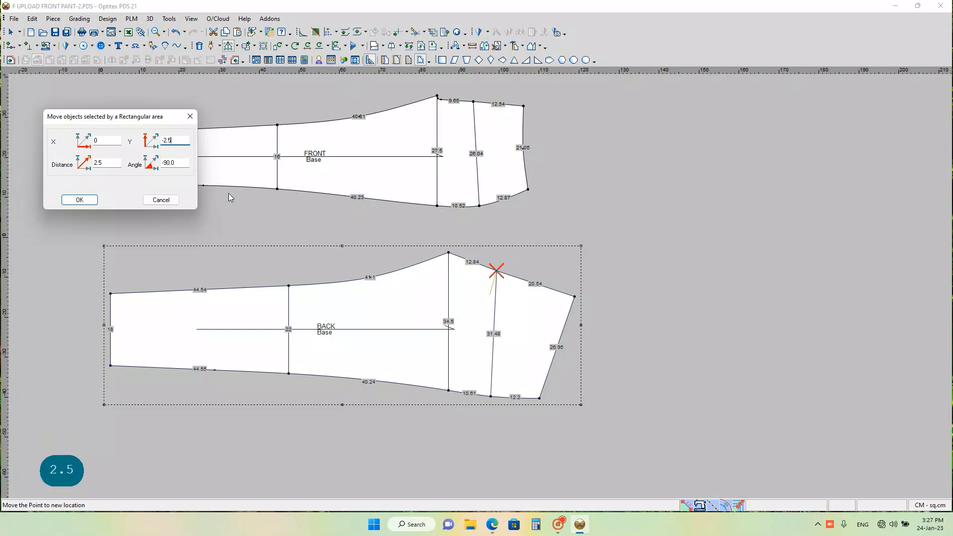
key("Return")
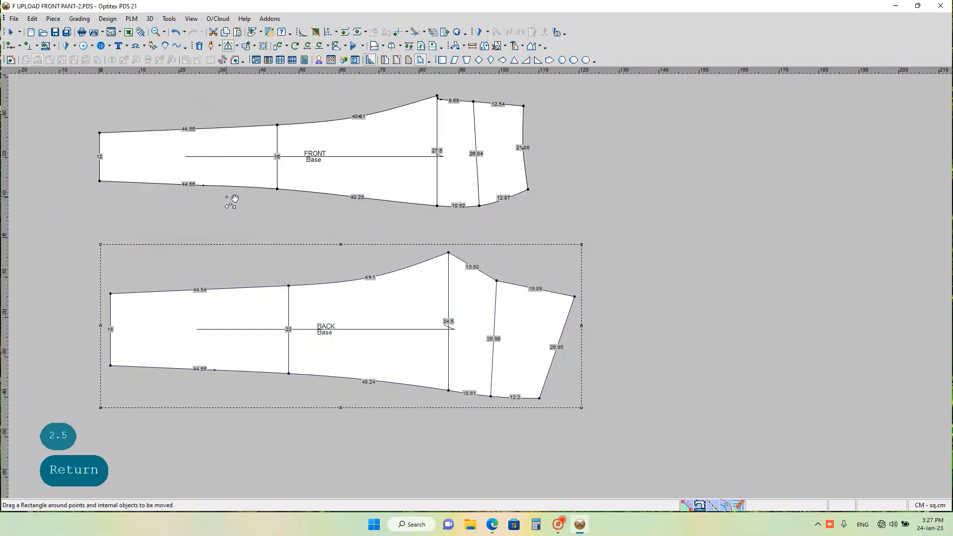
Step: Add the BACK hip width 28.96 and the FRONT hip width 26 in the Calculator, and return to the pattern
scroll(485, 289, "down", 1)
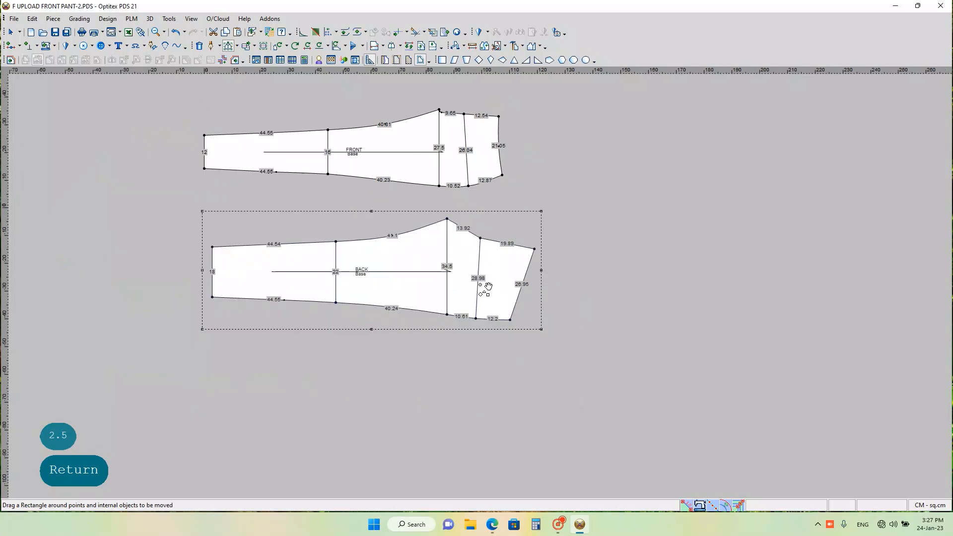
scroll(485, 289, "up", 2)
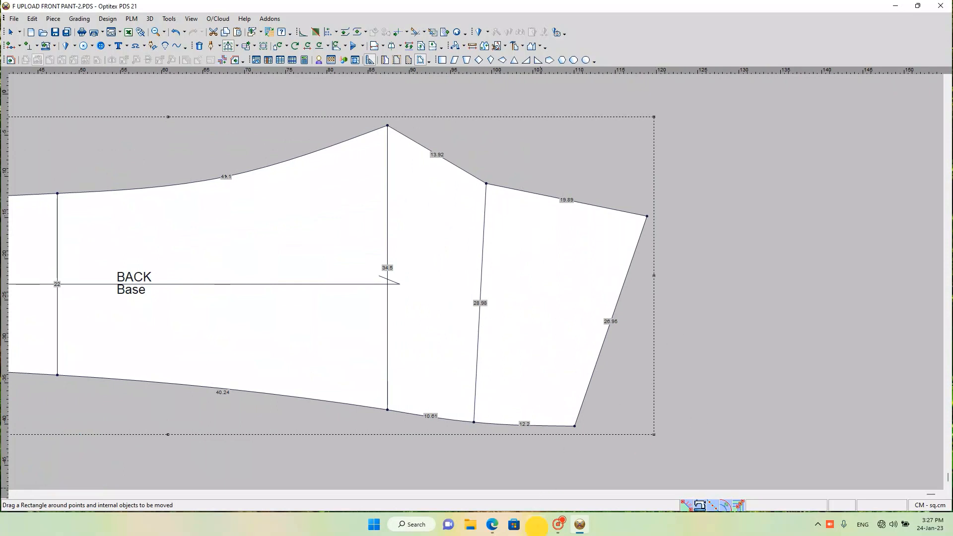
left_click(536, 525)
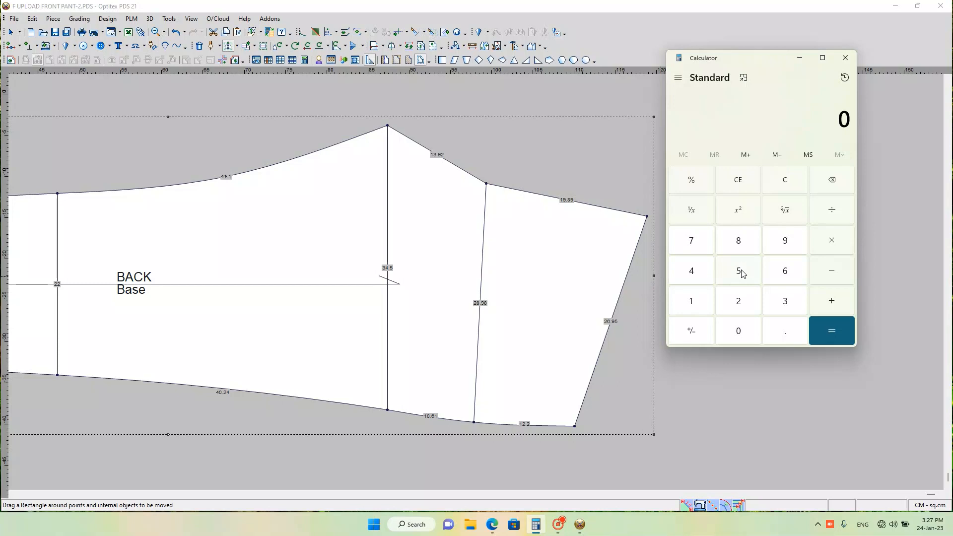
type("2")
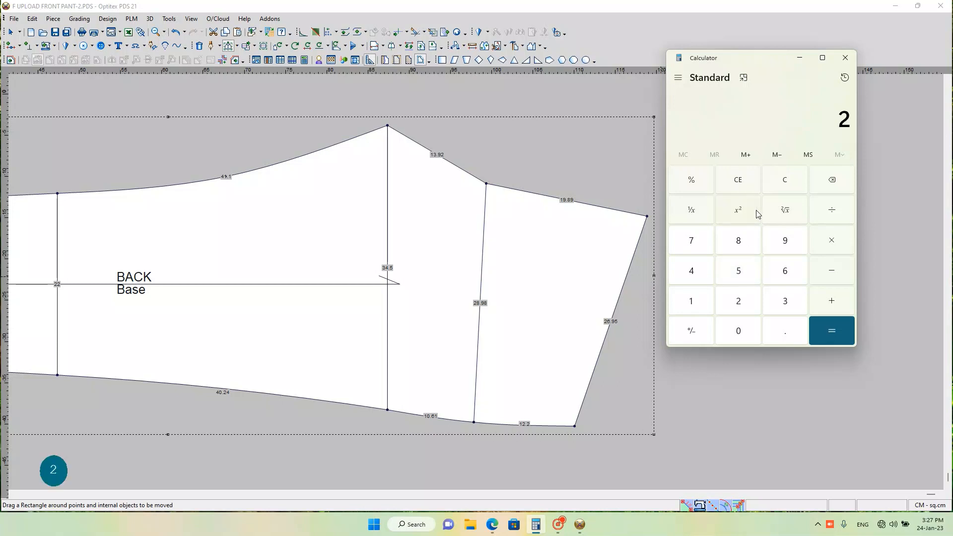
type("8.")
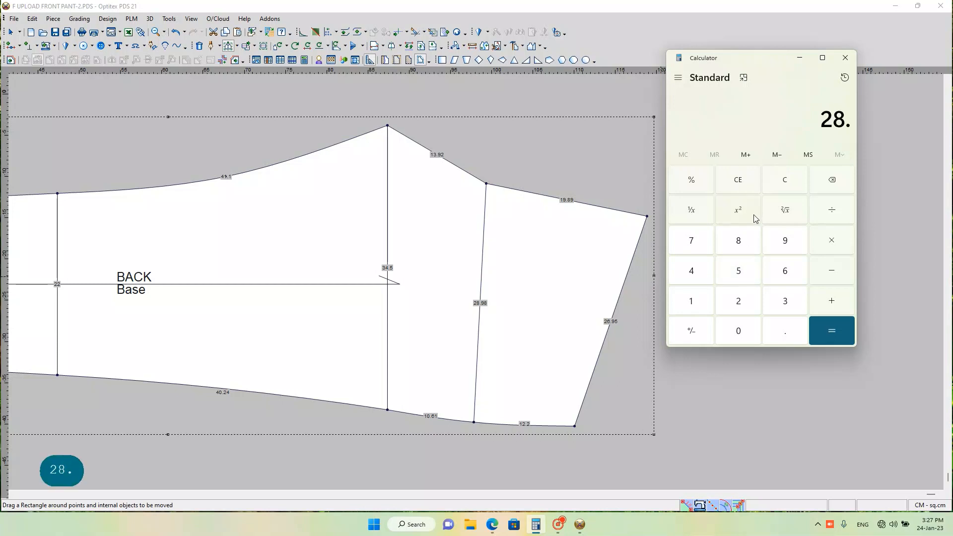
type("96 +")
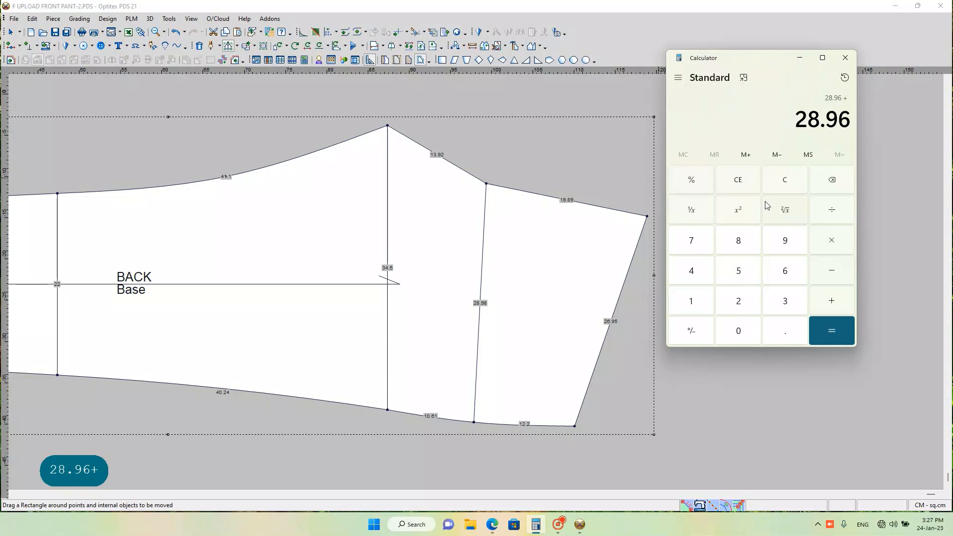
type("26")
key("Return")
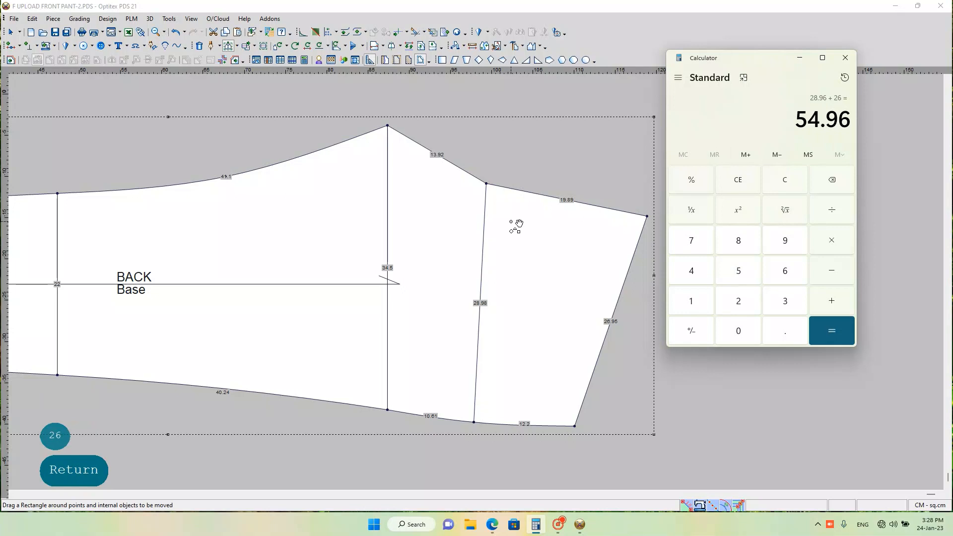
left_click(800, 57)
Step: Curve the BACK piece's crotch segment inward with a curve point near the hip line, moved by X -0.76 and Y -1.32 cm
scroll(534, 221, "down", 2)
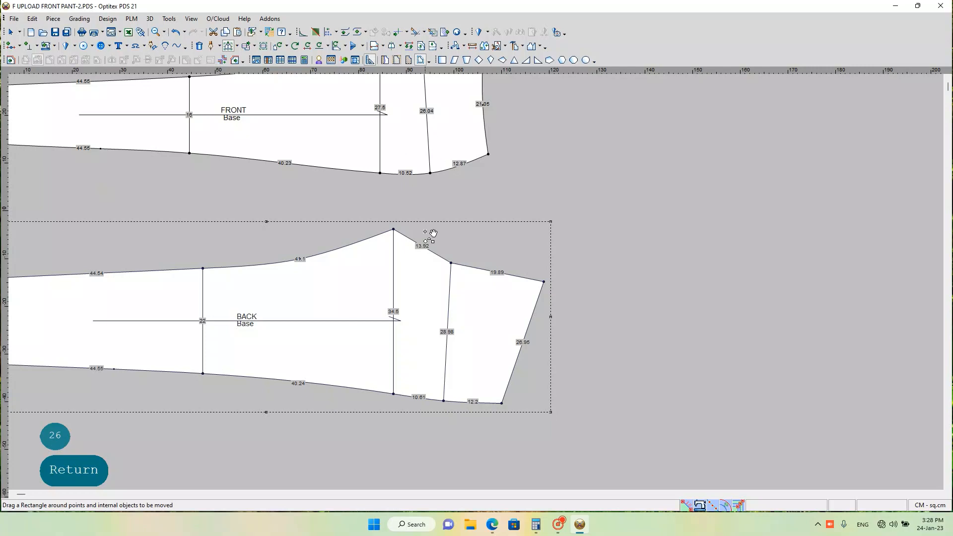
scroll(391, 265, "up", 4)
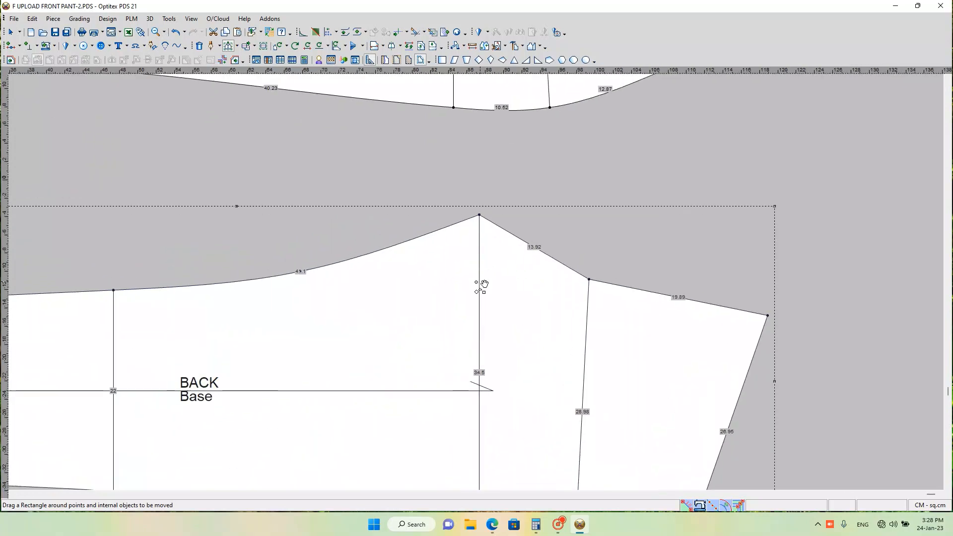
scroll(477, 282, "down", 3)
scroll(514, 343, "down", 1)
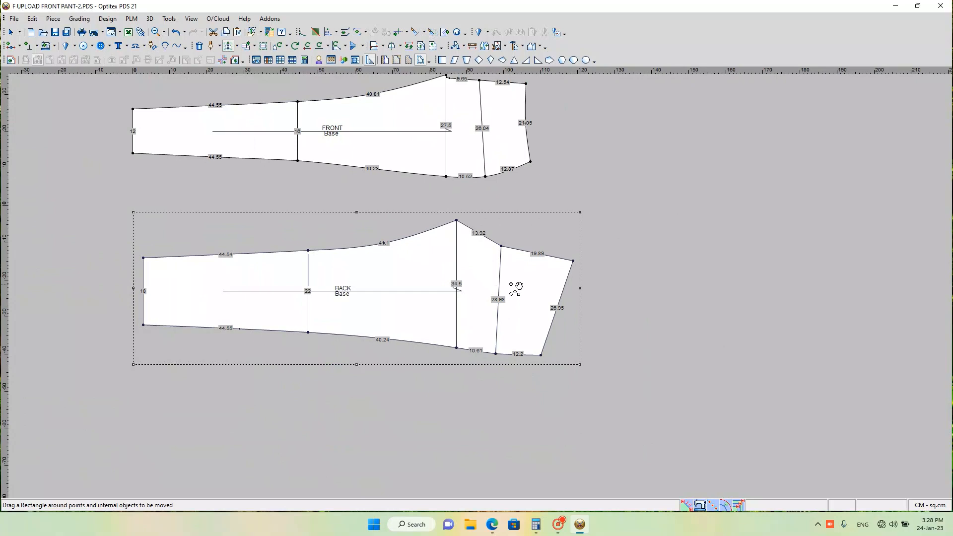
scroll(512, 287, "up", 1)
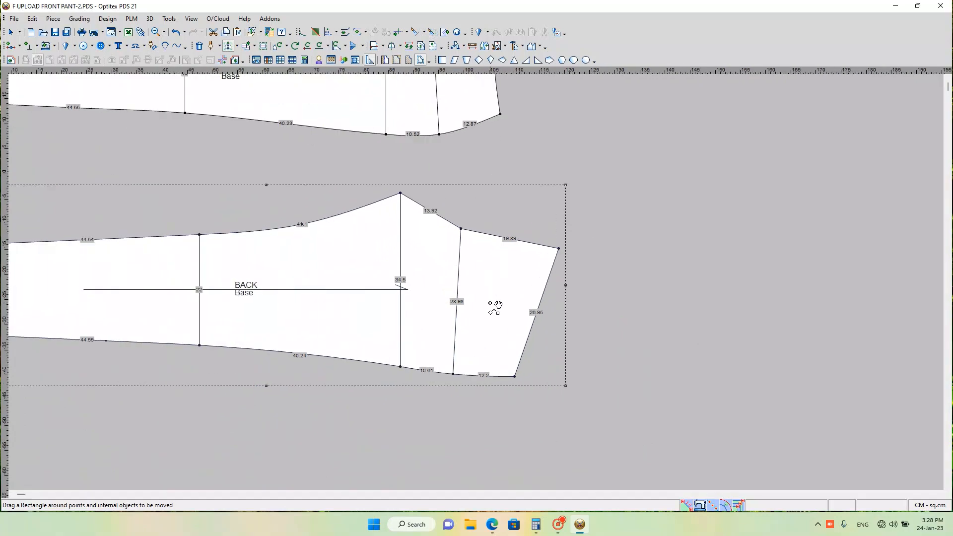
scroll(494, 300, "up", 2)
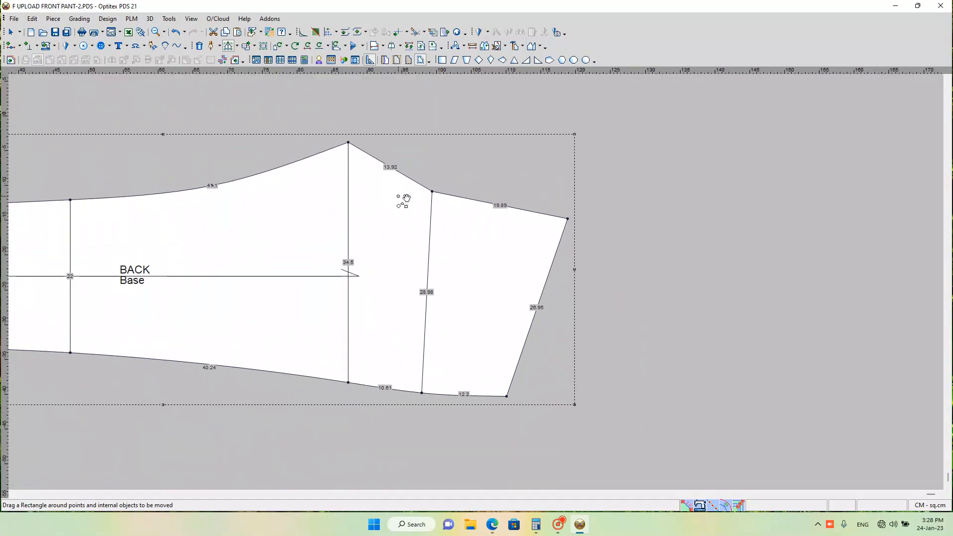
scroll(481, 285, "up", 1)
scroll(483, 284, "down", 2)
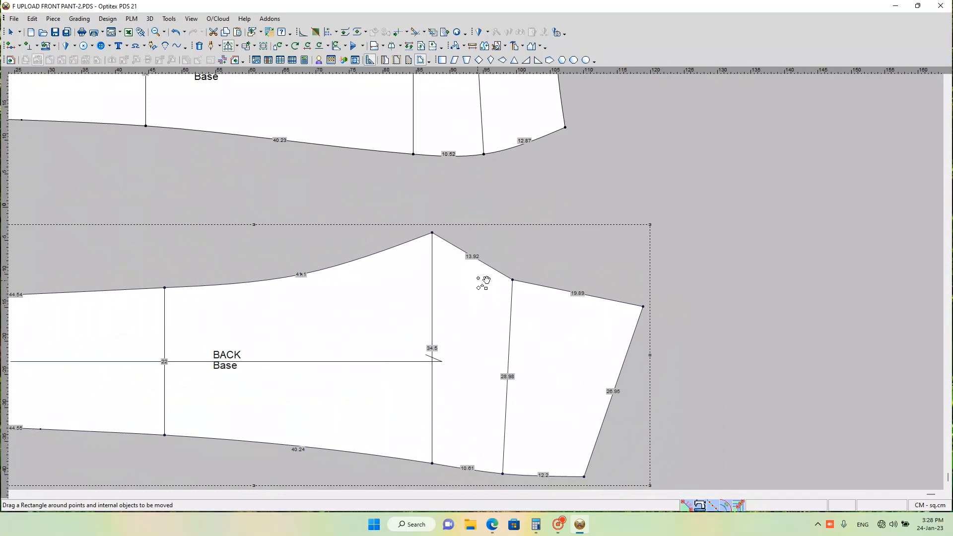
scroll(489, 284, "up", 1)
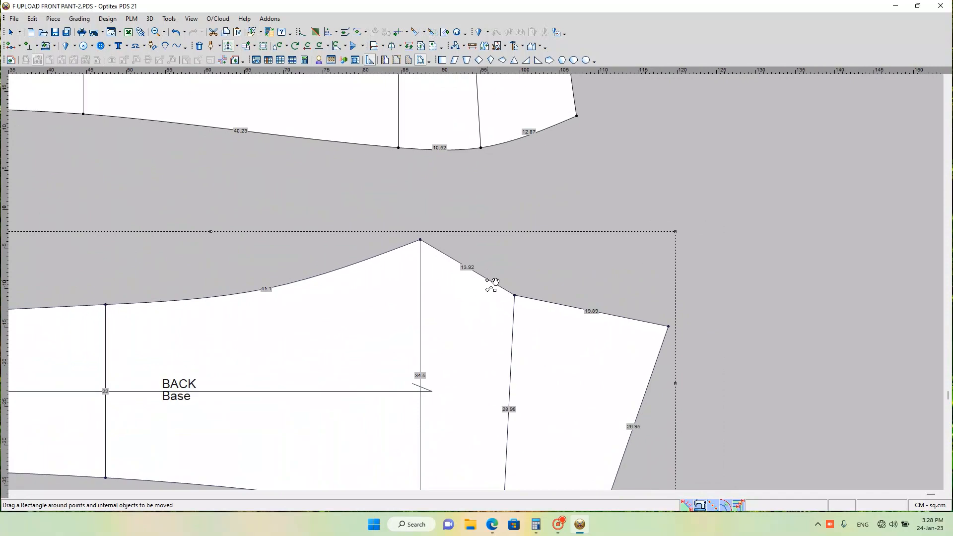
key("m")
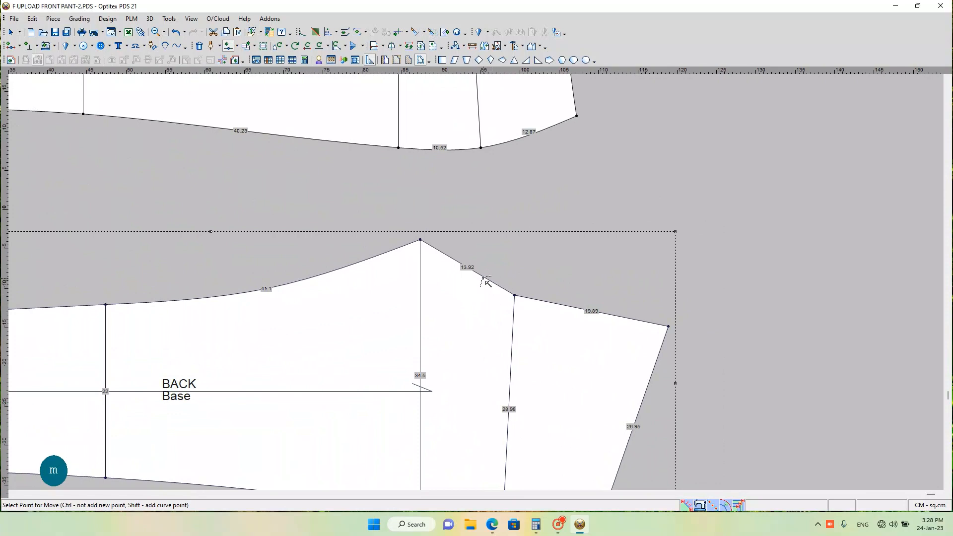
left_click(490, 282)
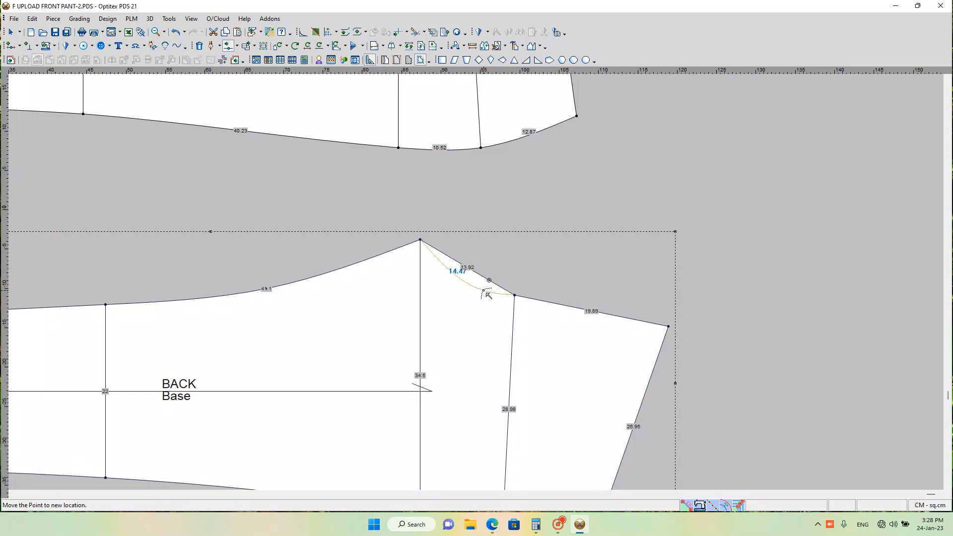
left_click(485, 292)
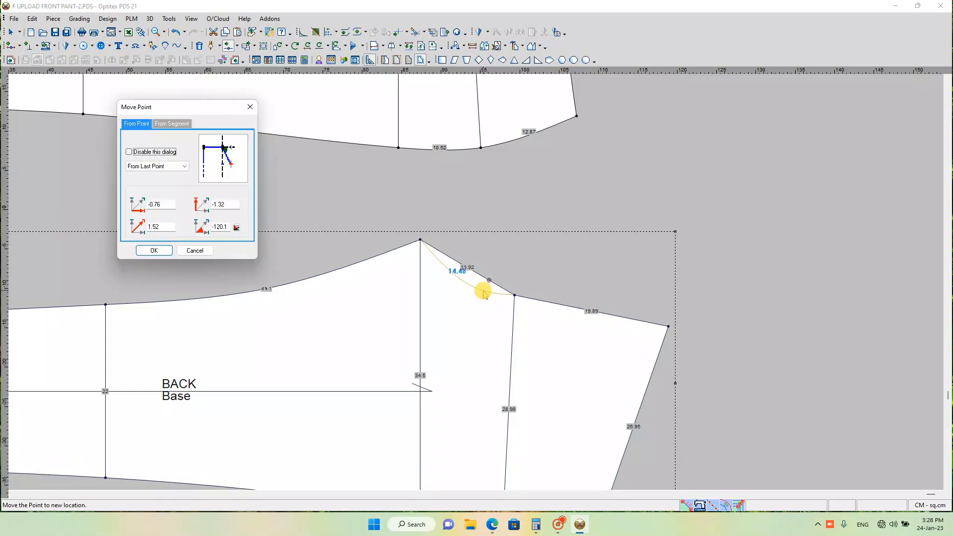
left_click(166, 252)
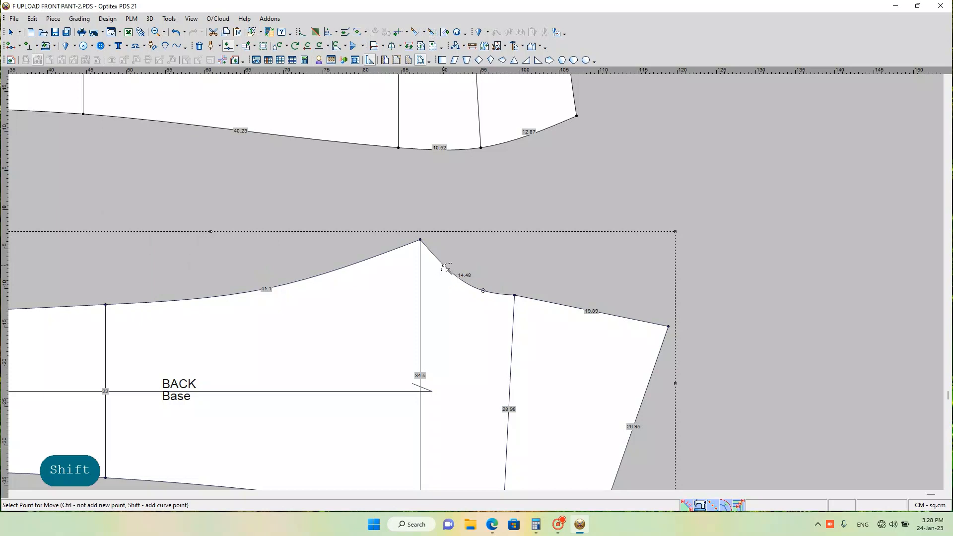
Step: Add a second curve point near the BACK crotch tip, moved by X -1.13 and Y -0.69 cm, and shift it slightly closer to the thigh line
left_click(445, 267)
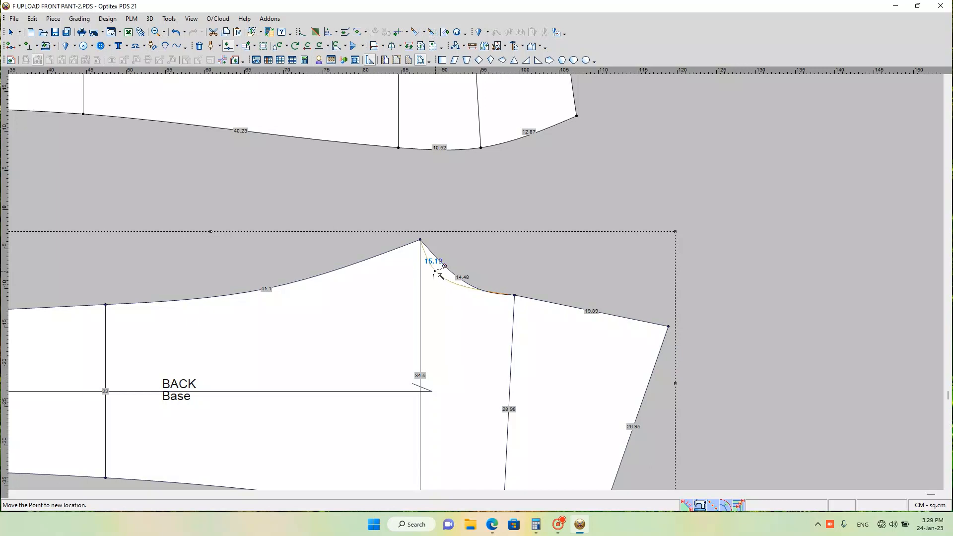
key("shift")
key("shift")
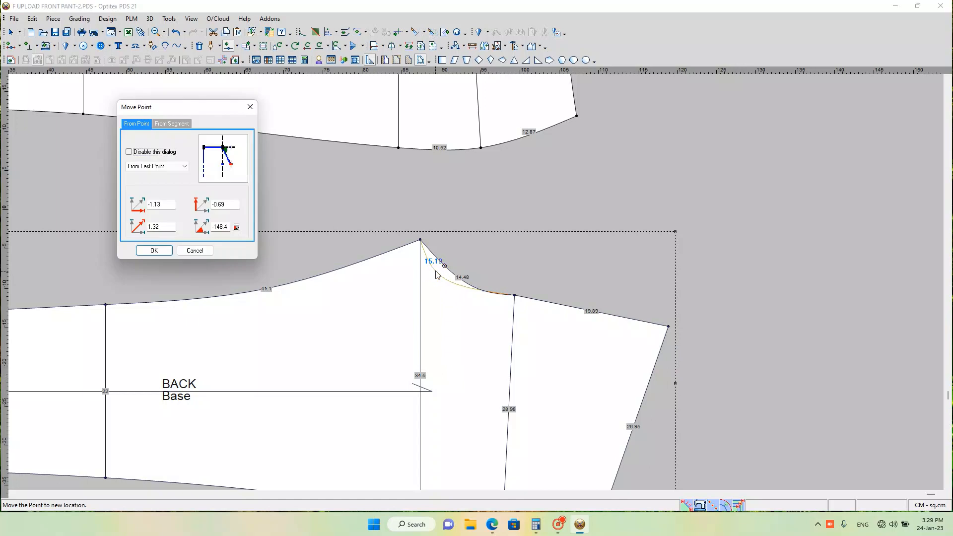
left_click(154, 251)
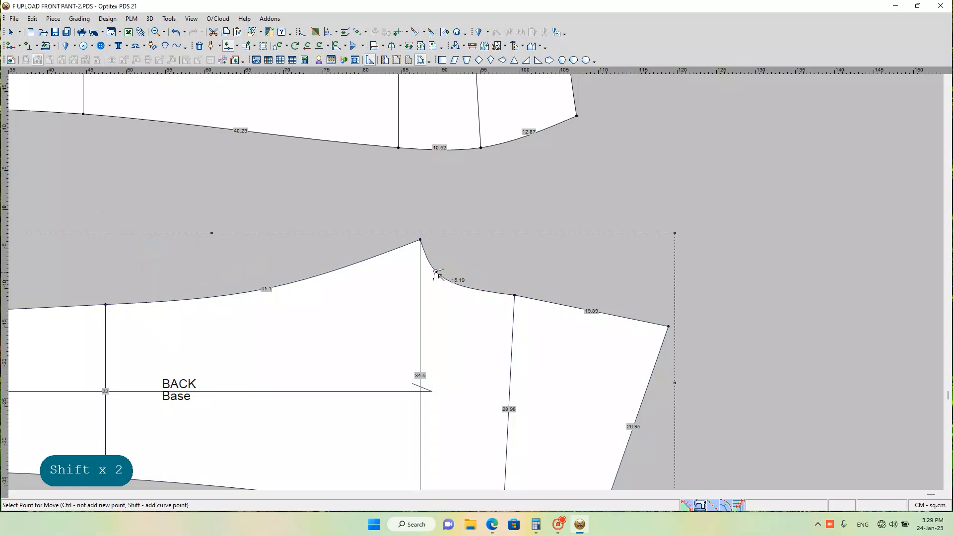
left_click(435, 271)
left_click(435, 272, "shift")
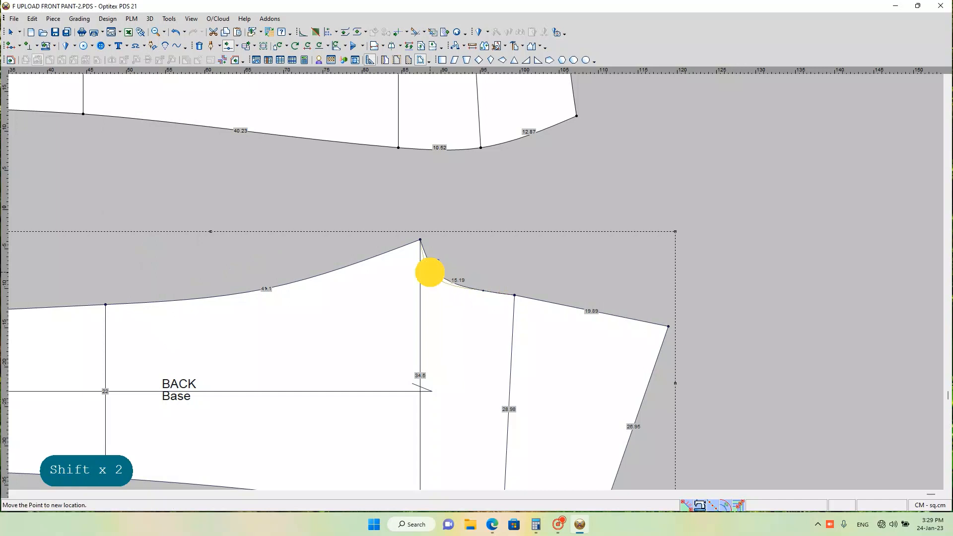
left_click(155, 251)
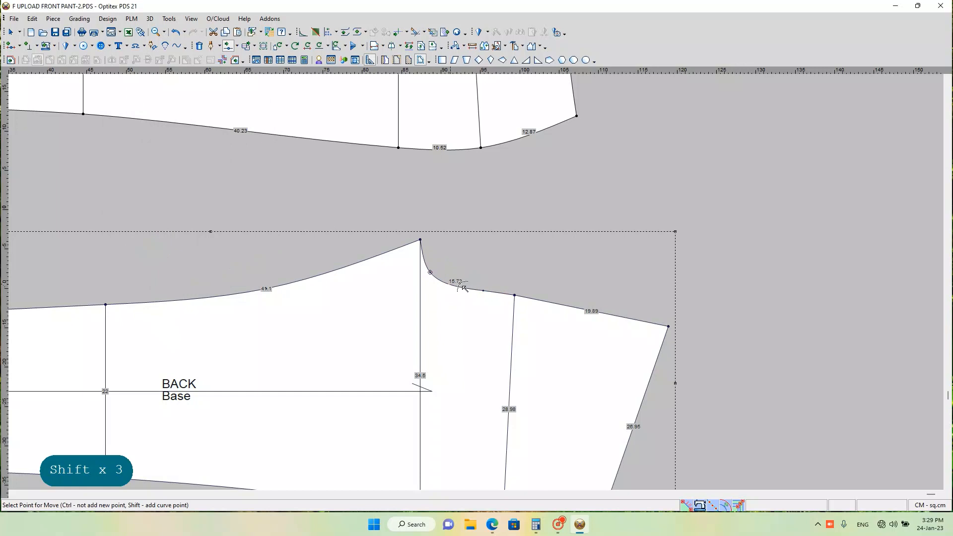
Step: Smooth the BACK crotch curve by moving its hip-side curve point about 4 cm along the curve toward the crotch tip
scroll(477, 288, "down", 1)
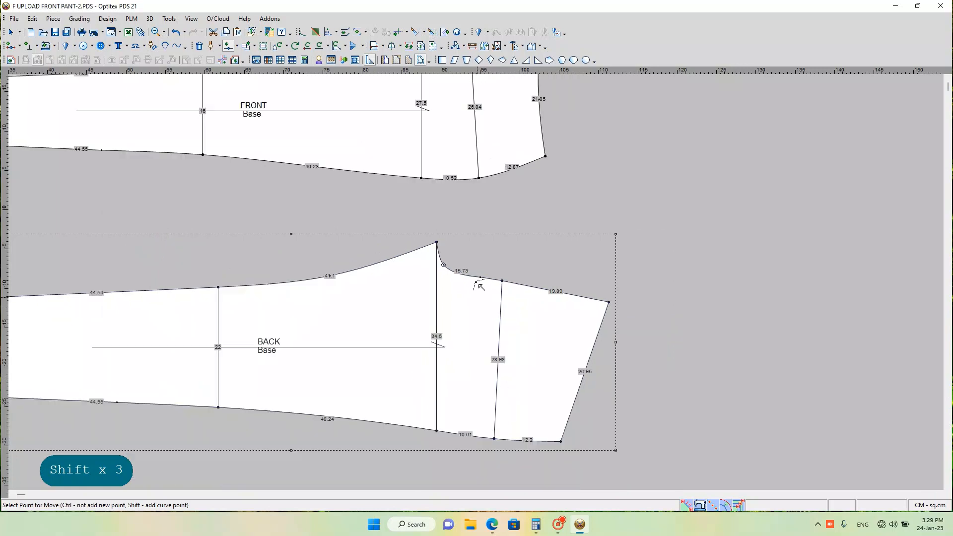
scroll(479, 286, "up", 3)
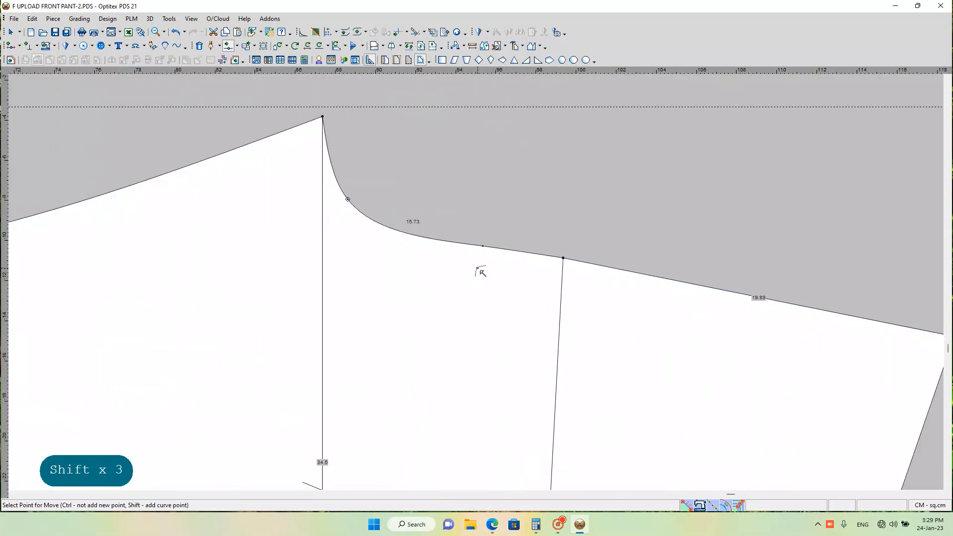
scroll(480, 272, "up", 1)
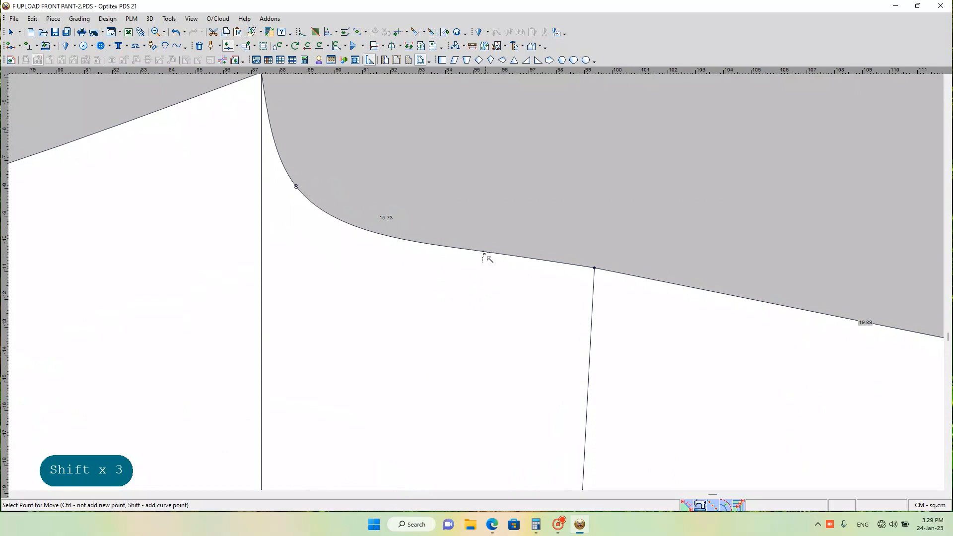
left_click(485, 254)
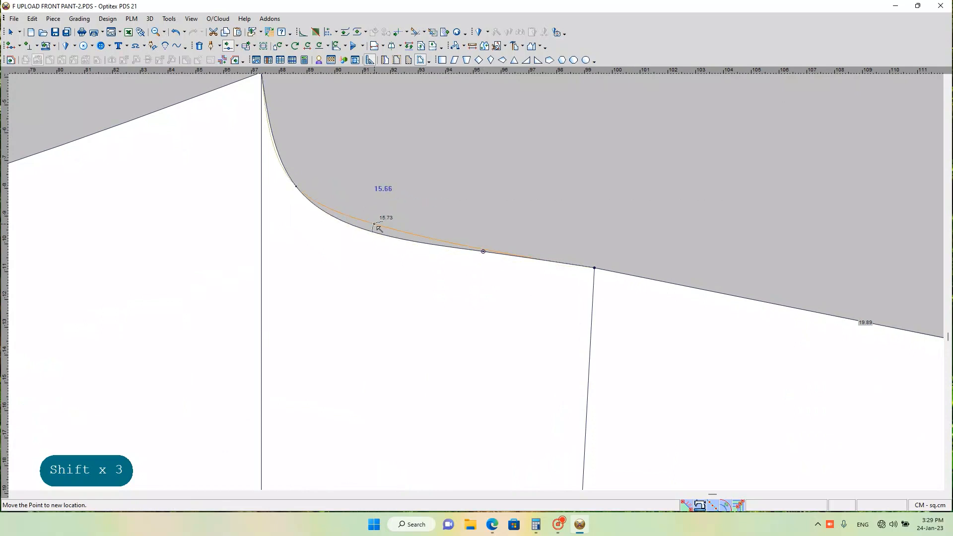
left_click(378, 227, "shift")
left_click(163, 250)
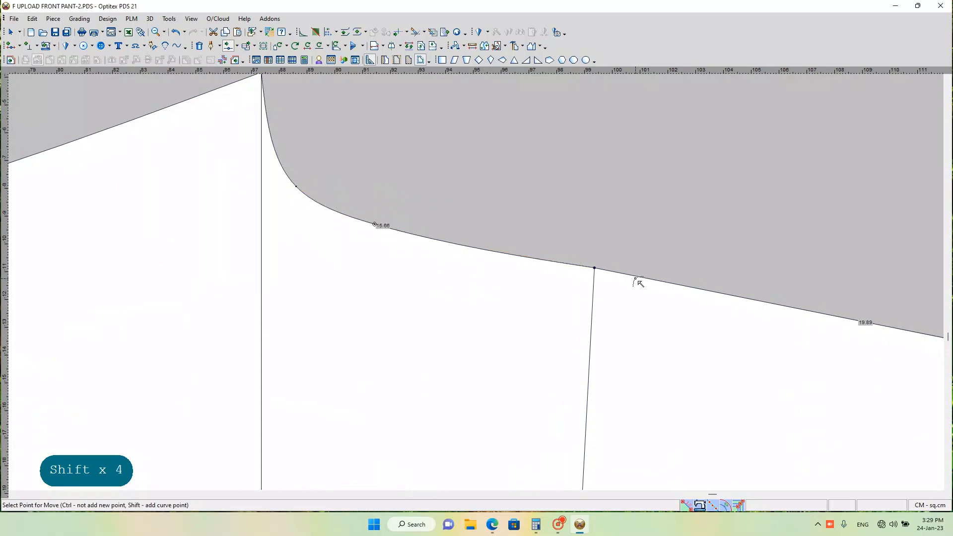
scroll(480, 285, "down", 2)
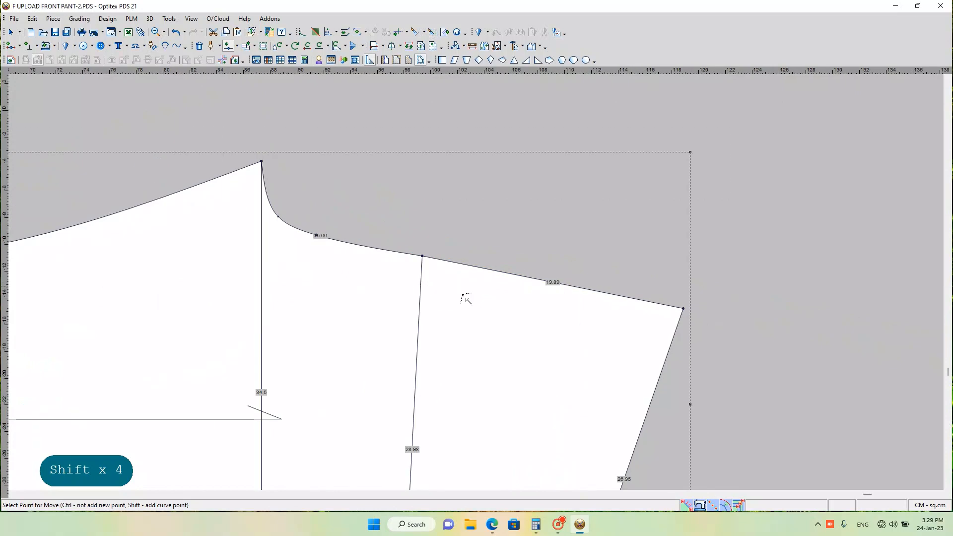
scroll(430, 287, "down", 3)
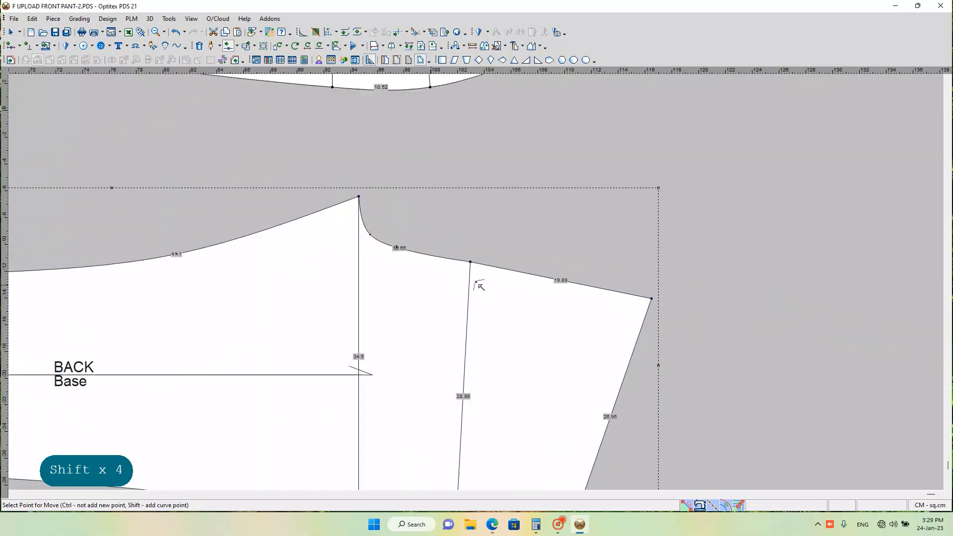
Step: Measure the BACK piece's crotch seam along the contour from the crotch tip to the centre-back waist corner
scroll(495, 304, "down", 2)
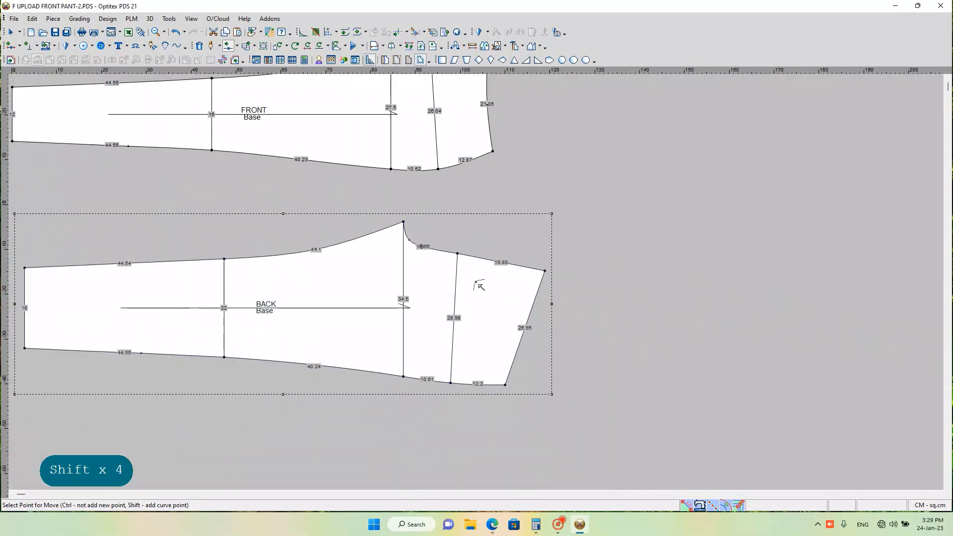
scroll(479, 286, "up", 1)
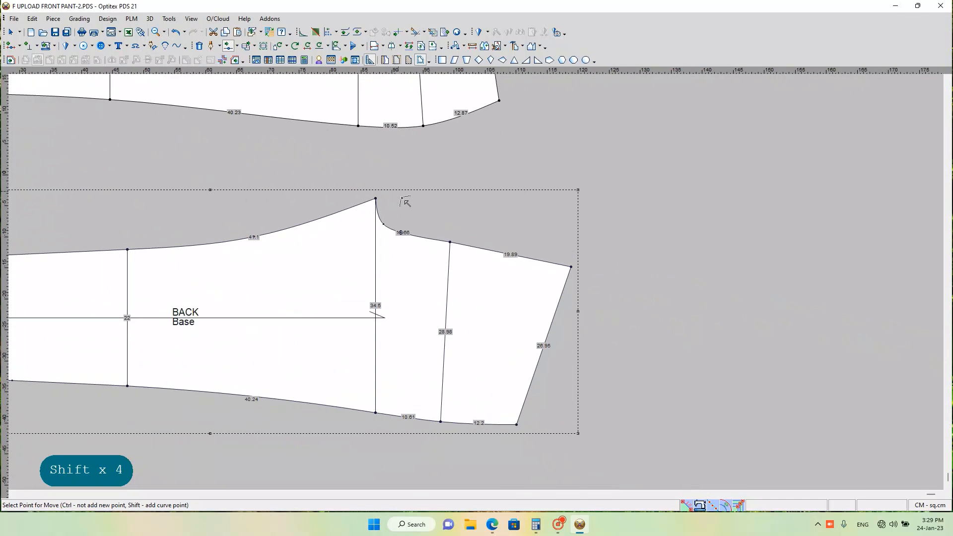
scroll(487, 236, "down", 1)
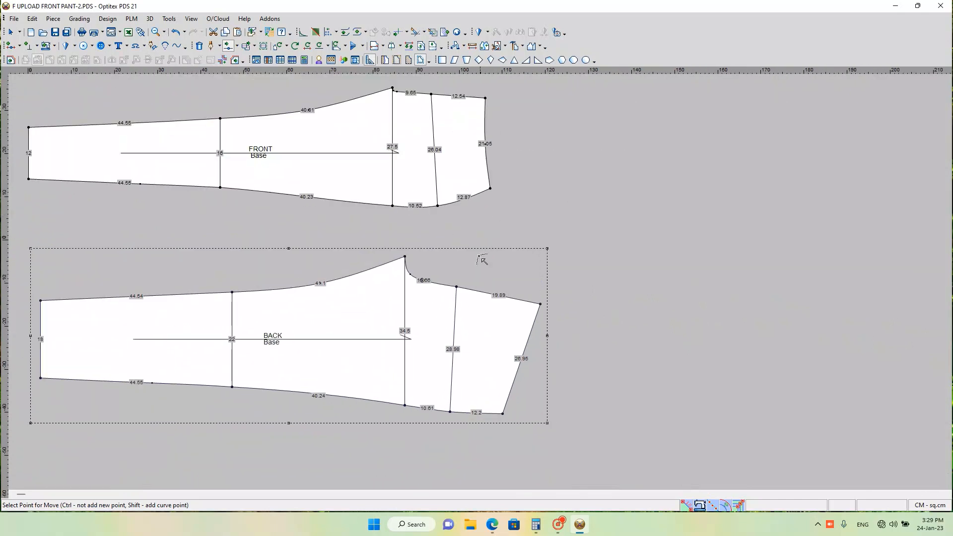
left_click(472, 50)
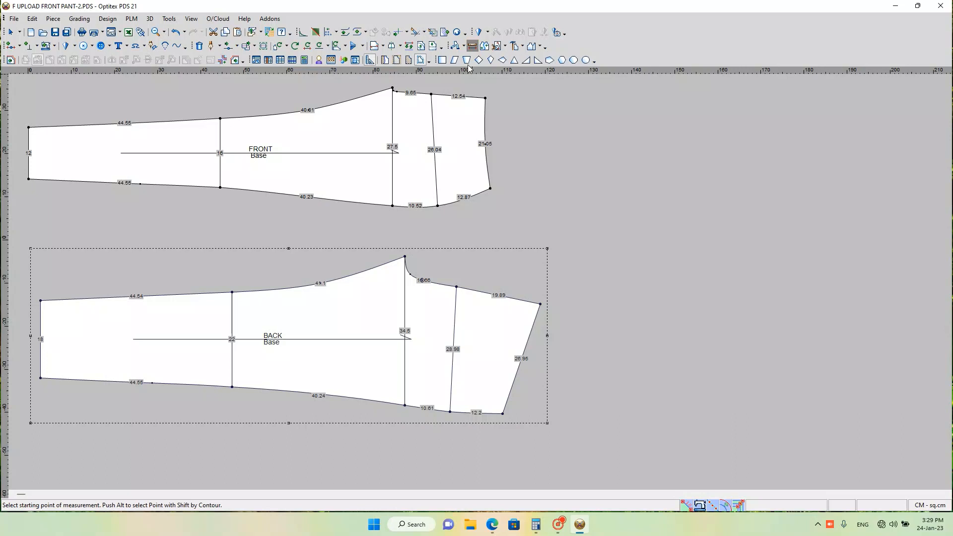
left_click(406, 257)
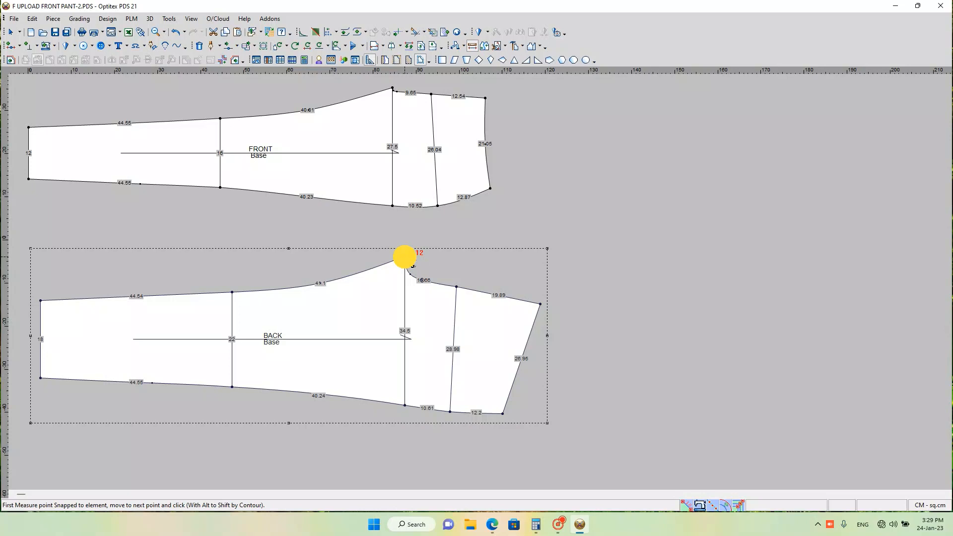
left_click(541, 303)
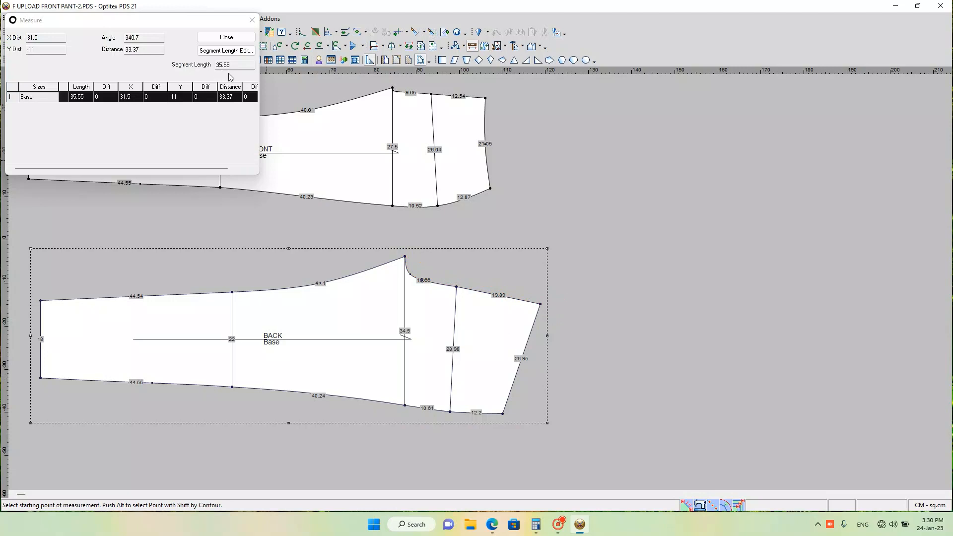
left_click(252, 20)
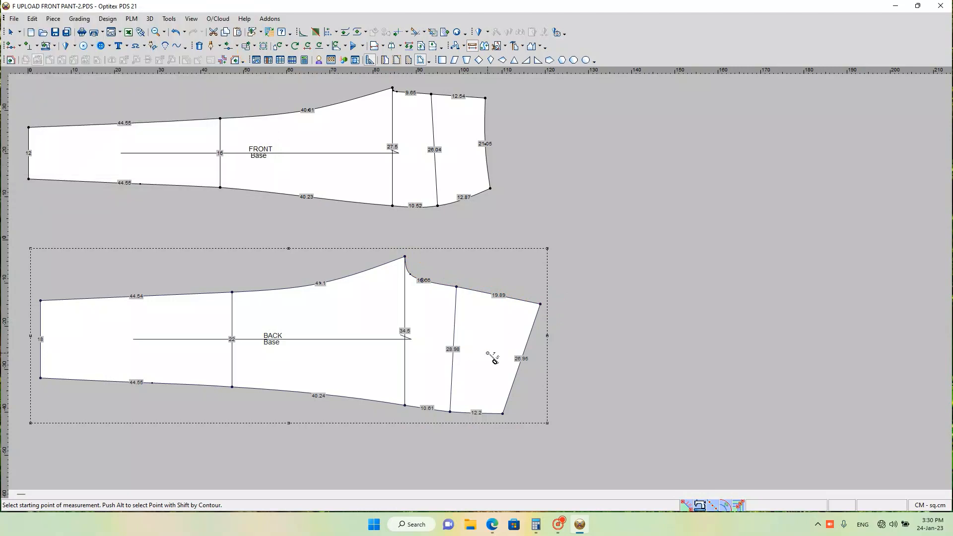
Step: Move the BACK piece's crotch tip point by X -1 and Y 0.14 cm using the rectangular-area move
scroll(470, 321, "down", 3)
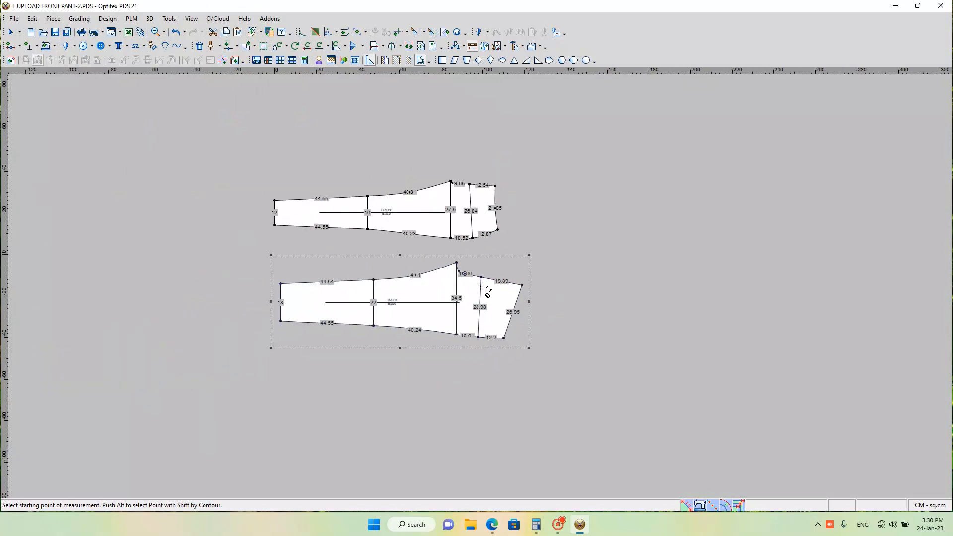
scroll(486, 290, "up", 6)
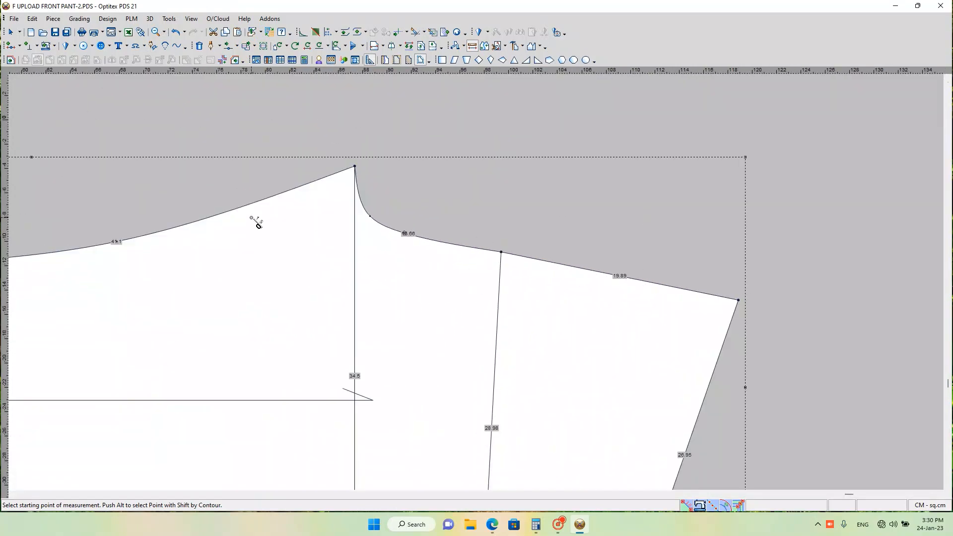
scroll(287, 271, "down", 3)
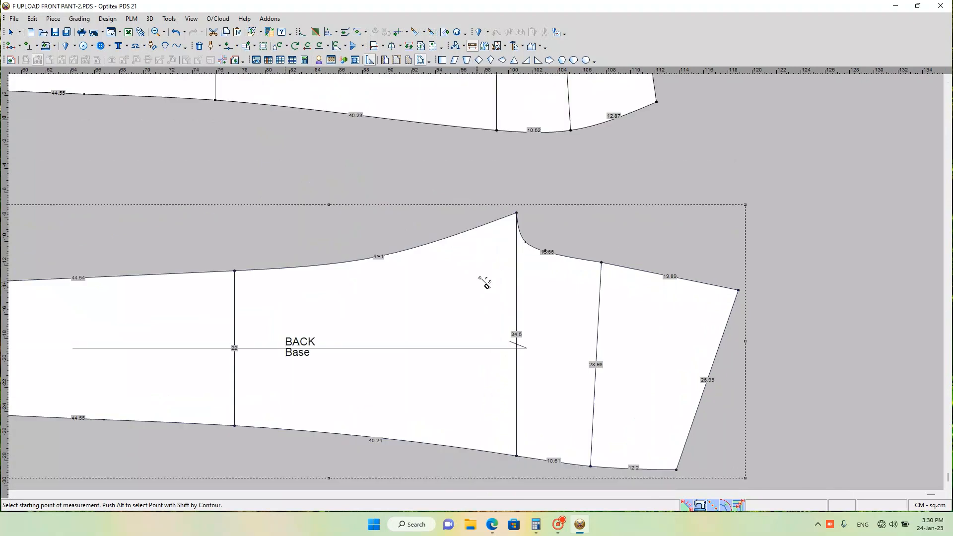
scroll(485, 285, "down", 4)
scroll(484, 283, "up", 2)
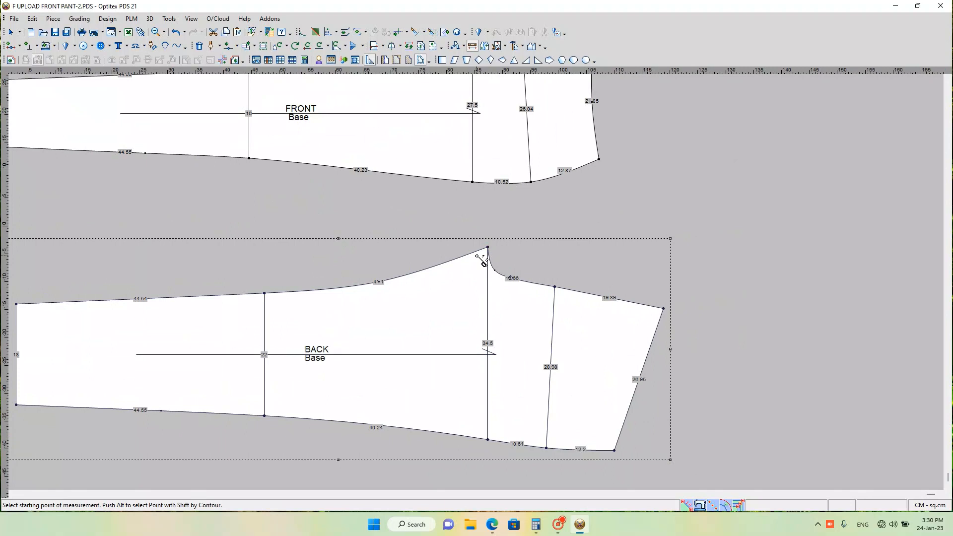
scroll(484, 279, "down", 2)
scroll(479, 283, "up", 3)
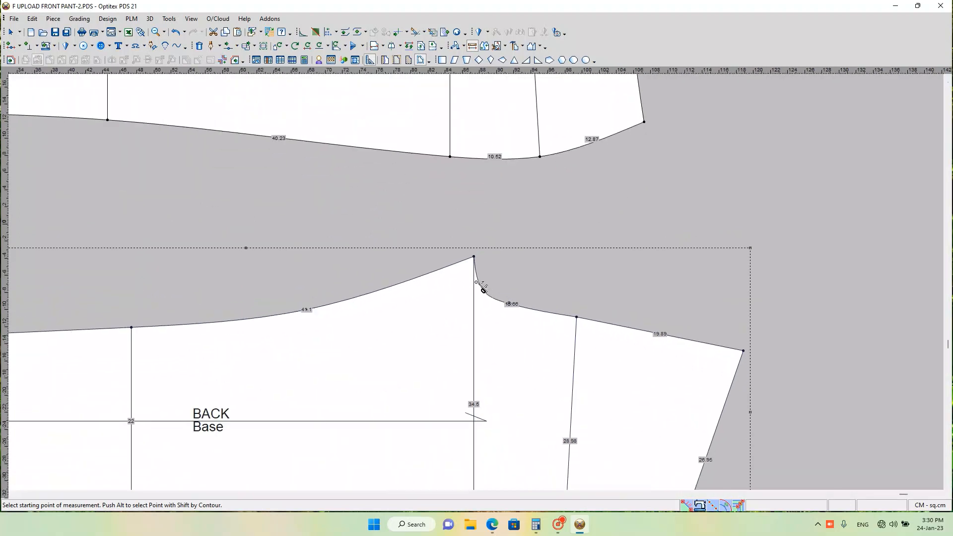
scroll(483, 283, "up", 1)
key("q")
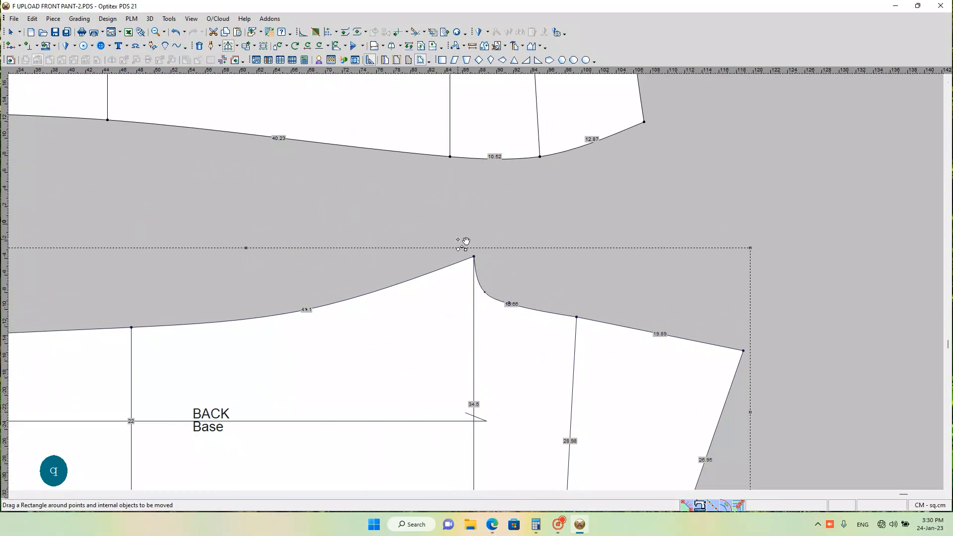
left_click_drag(461, 247, 480, 265)
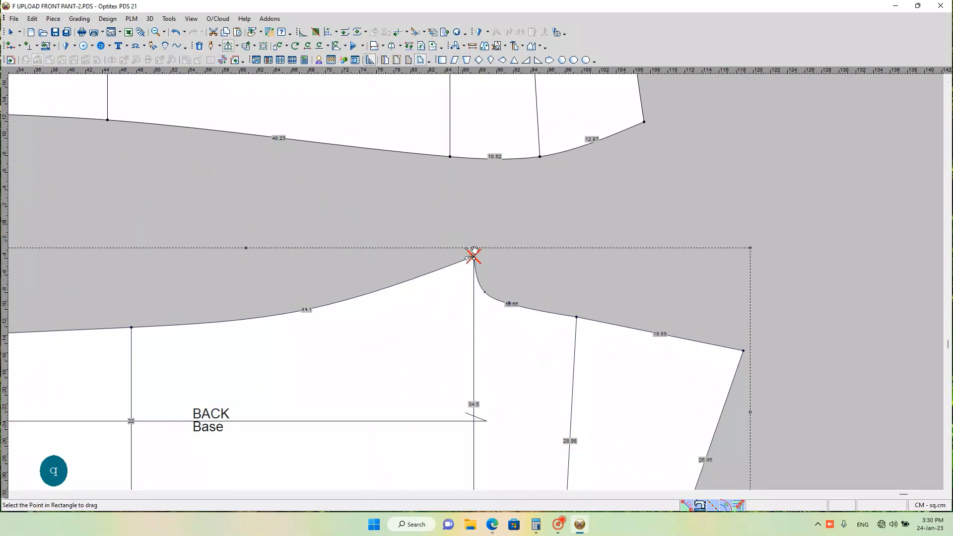
left_click(472, 257)
left_click_drag(474, 257, 425, 255)
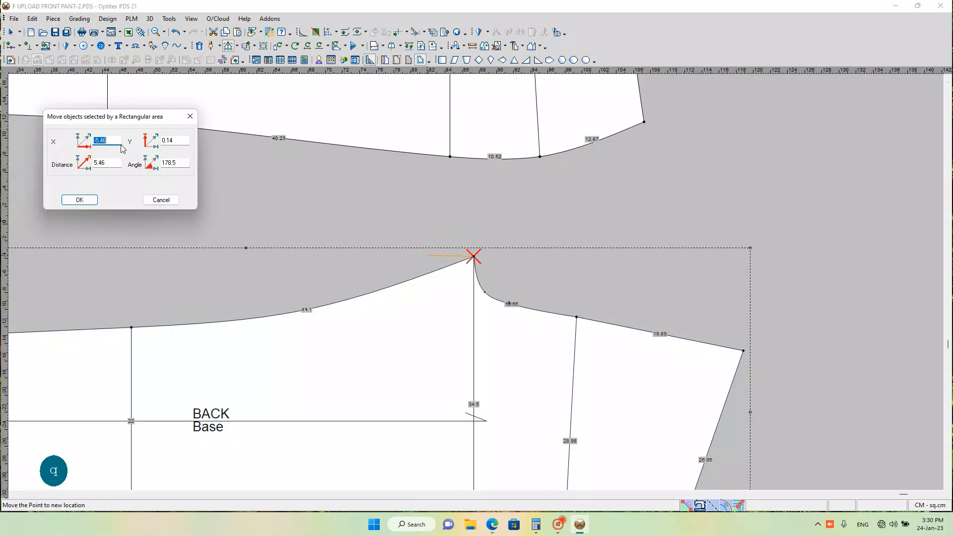
type("-1")
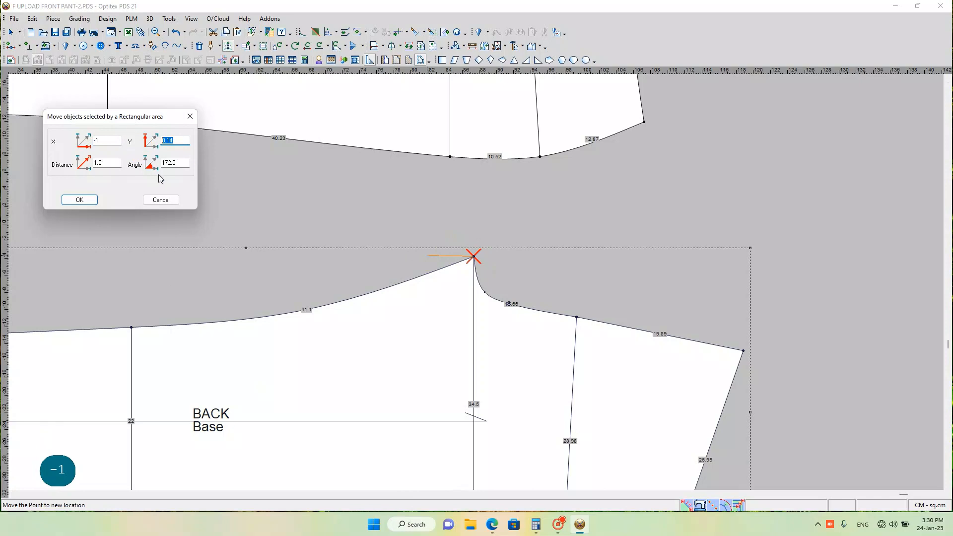
key("Return")
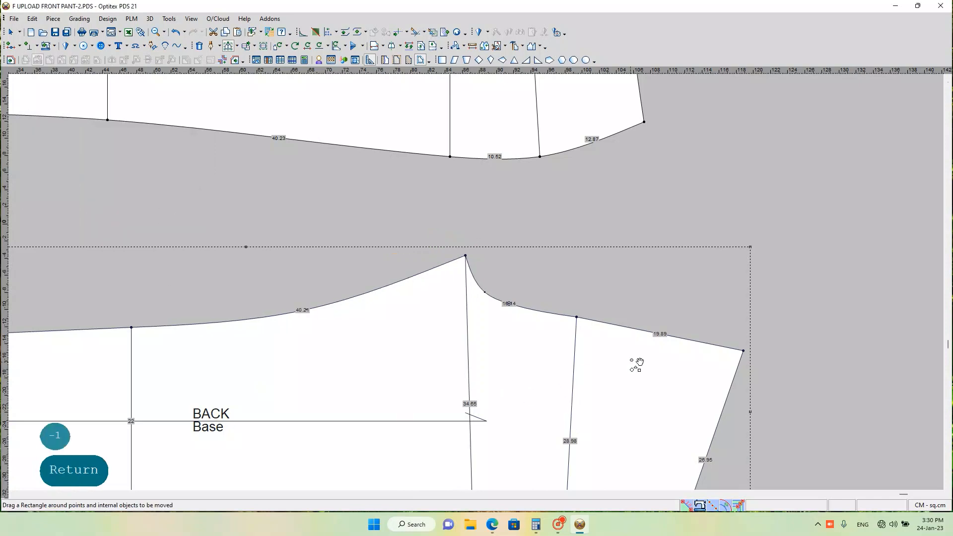
Step: Move the BACK piece's centre-back waist corner by X -0.5 and Y 0 cm
scroll(481, 280, "down", 2)
scroll(469, 254, "up", 6)
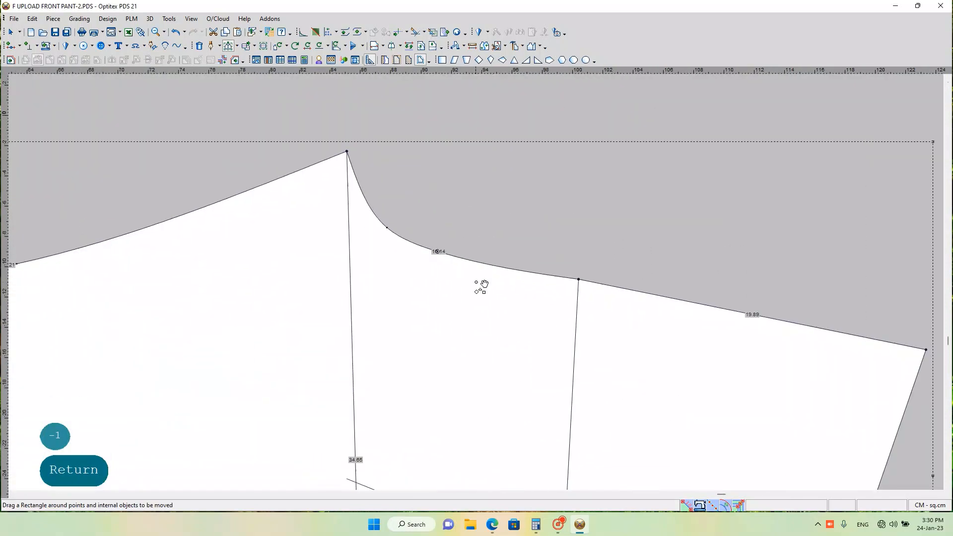
scroll(516, 308, "down", 4)
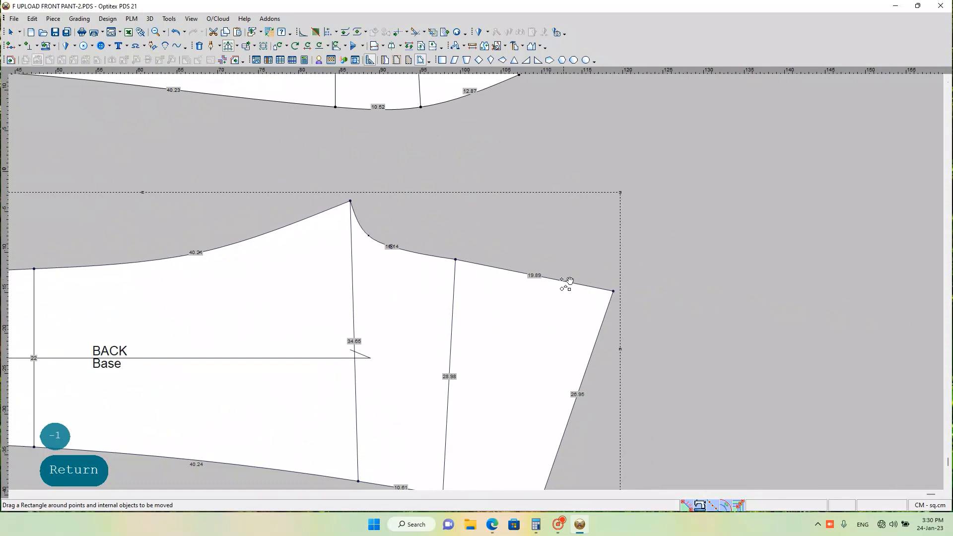
left_click_drag(568, 264, 649, 329)
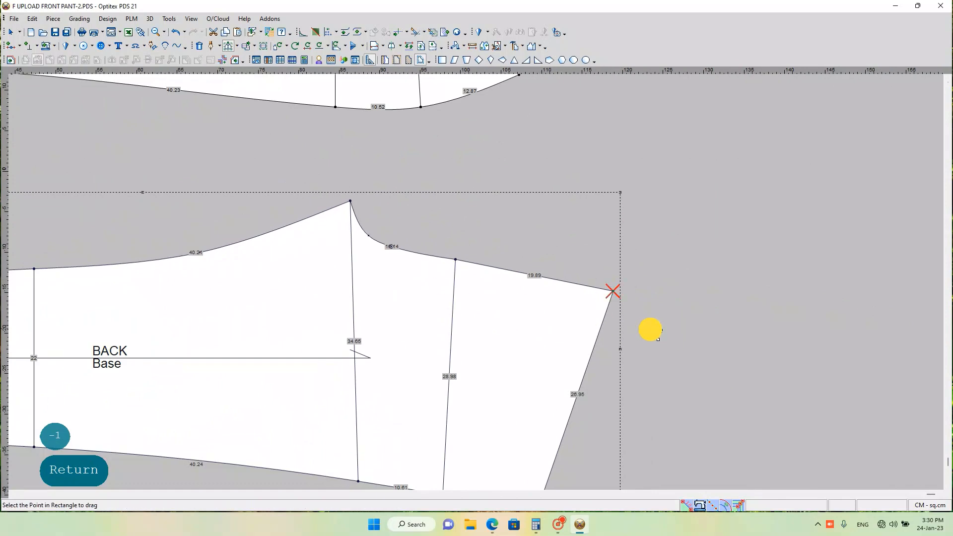
left_click(612, 291)
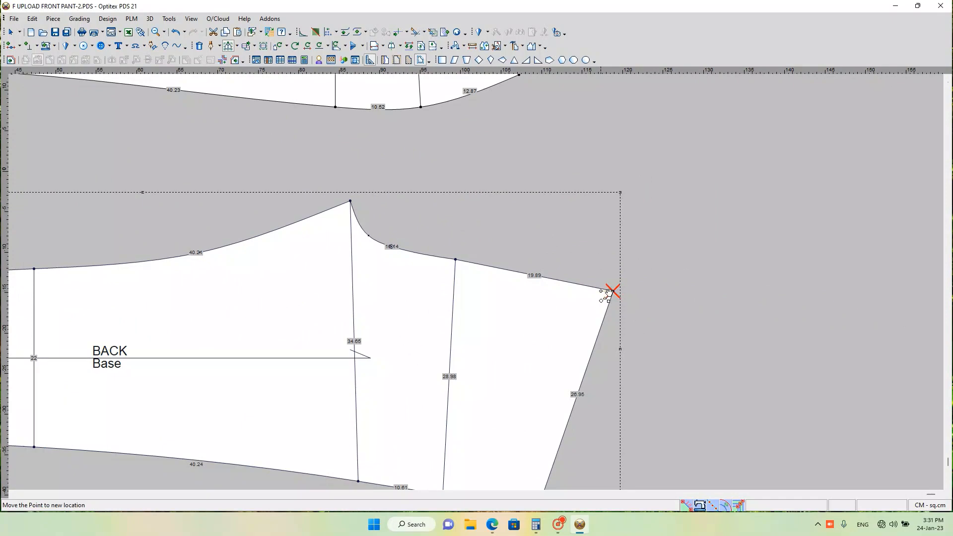
left_click(554, 288)
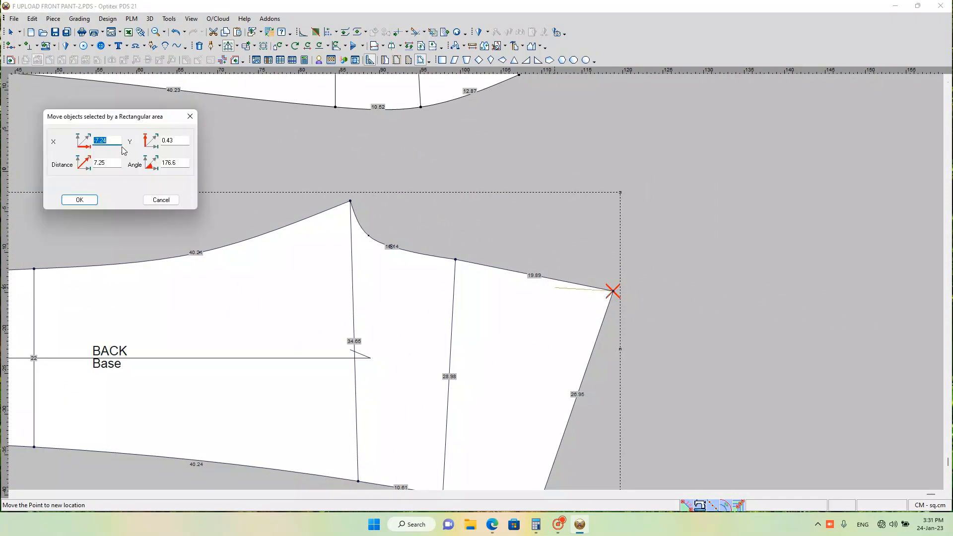
type("-.5")
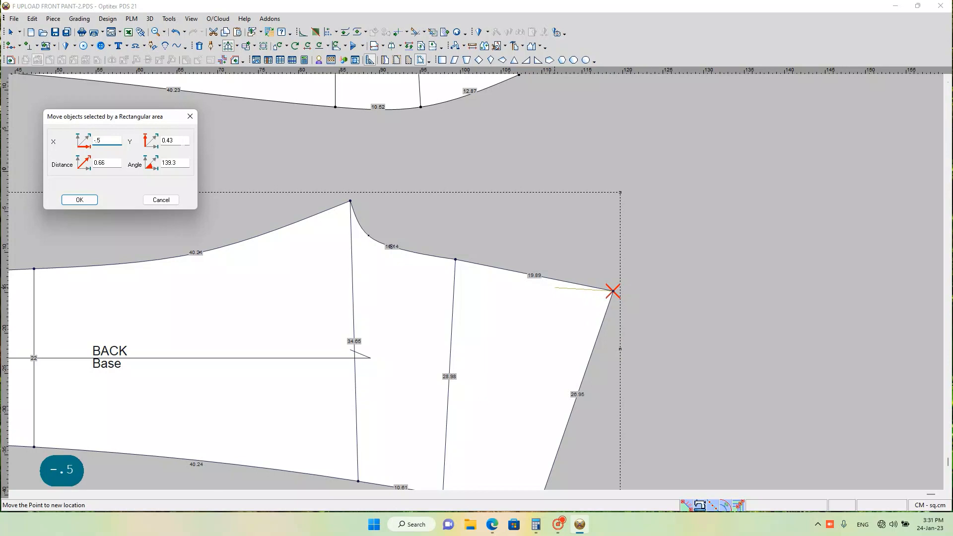
key("Tab")
type("0")
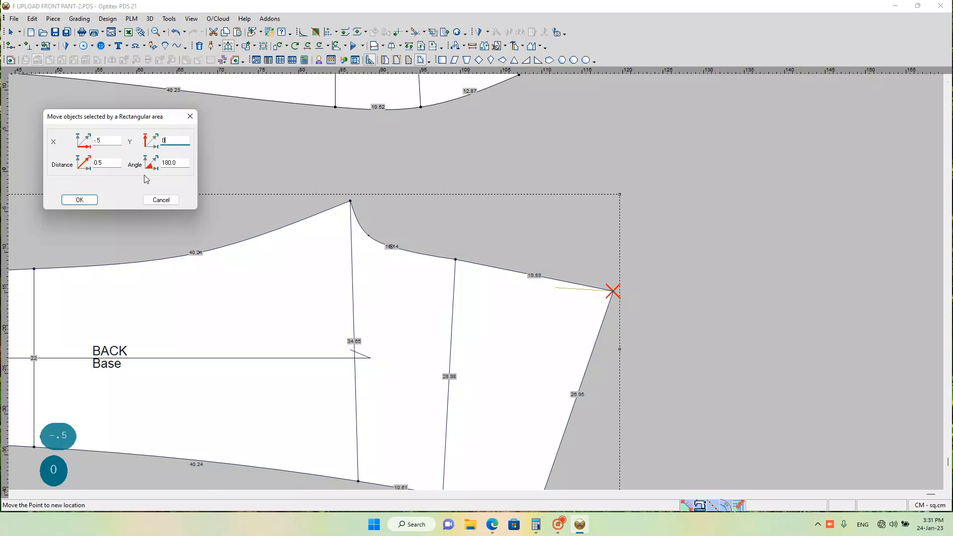
key("Return")
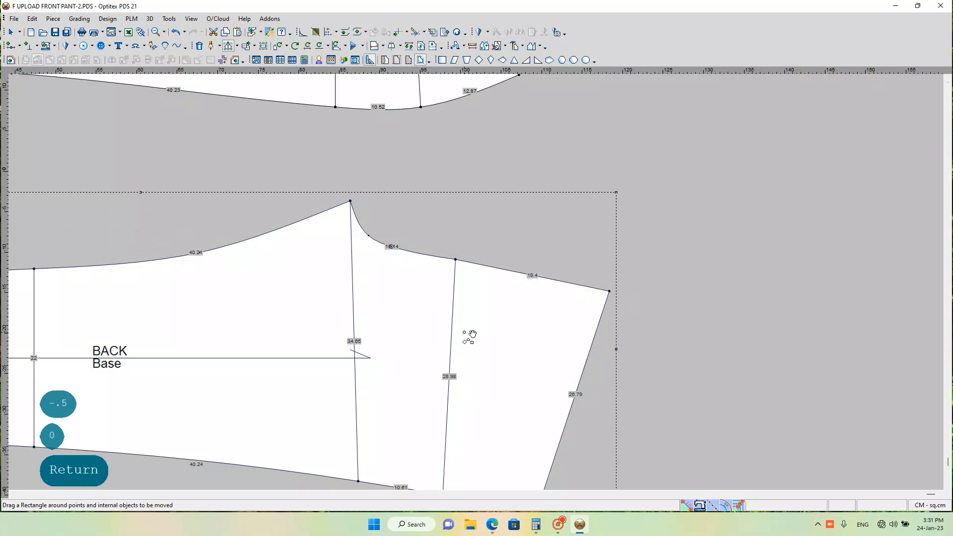
Step: Inspect the BACK crotch curve up close and hide the contour's segment length labels
scroll(468, 337, "down", 3)
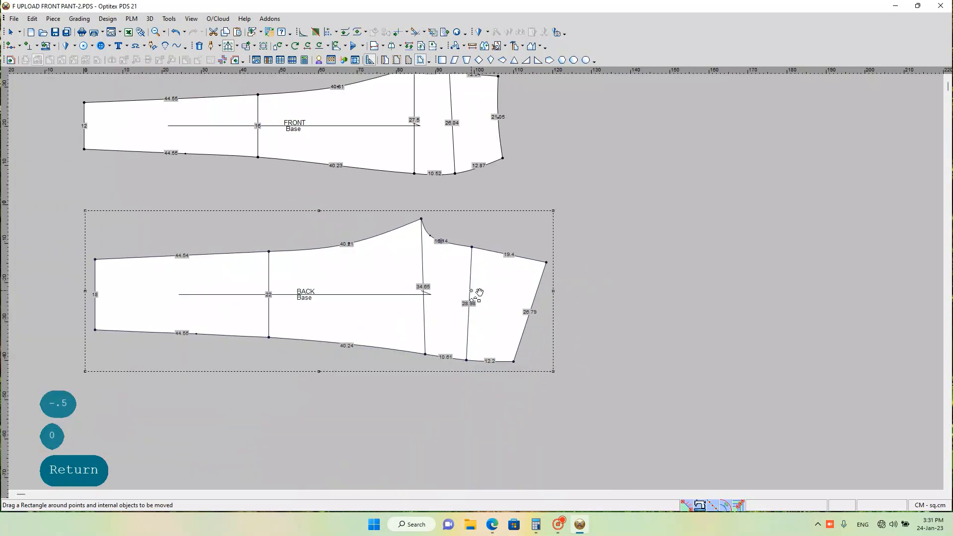
scroll(479, 293, "up", 2)
scroll(447, 207, "up", 2)
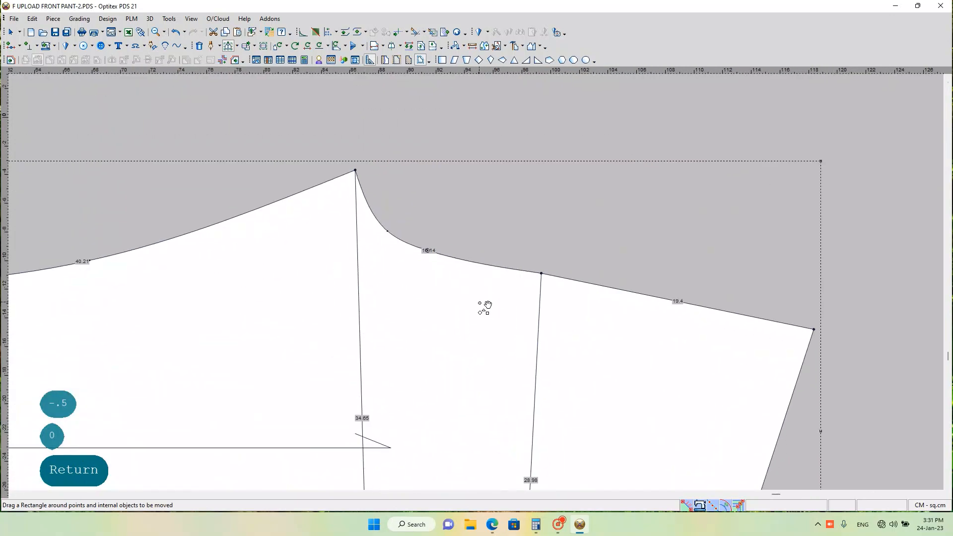
scroll(482, 293, "up", 2)
scroll(481, 282, "down", 2)
scroll(481, 285, "up", 1)
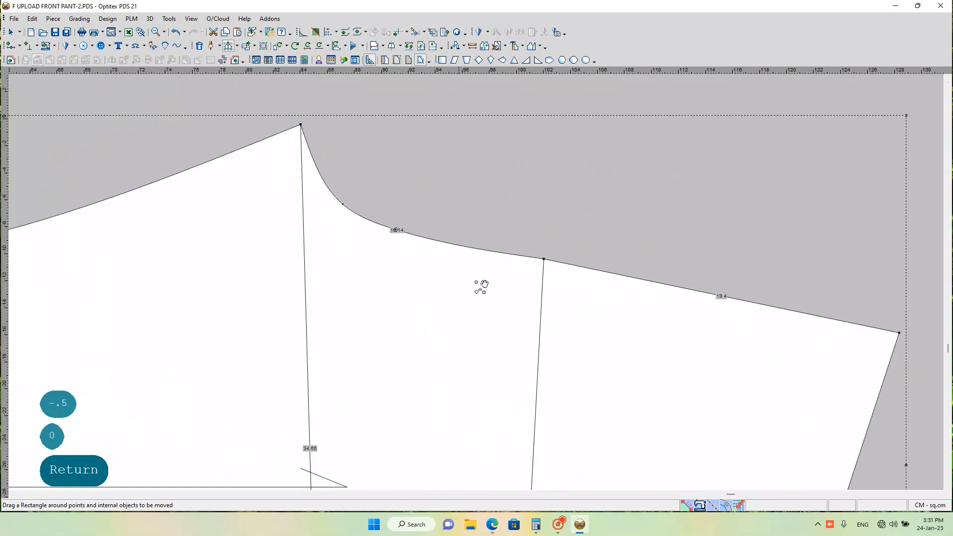
scroll(481, 287, "up", 2)
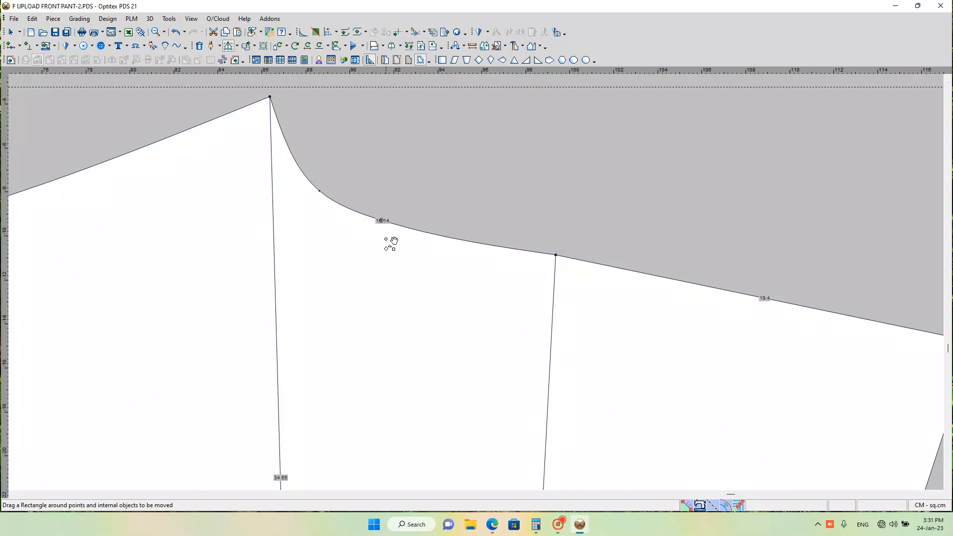
key("F8")
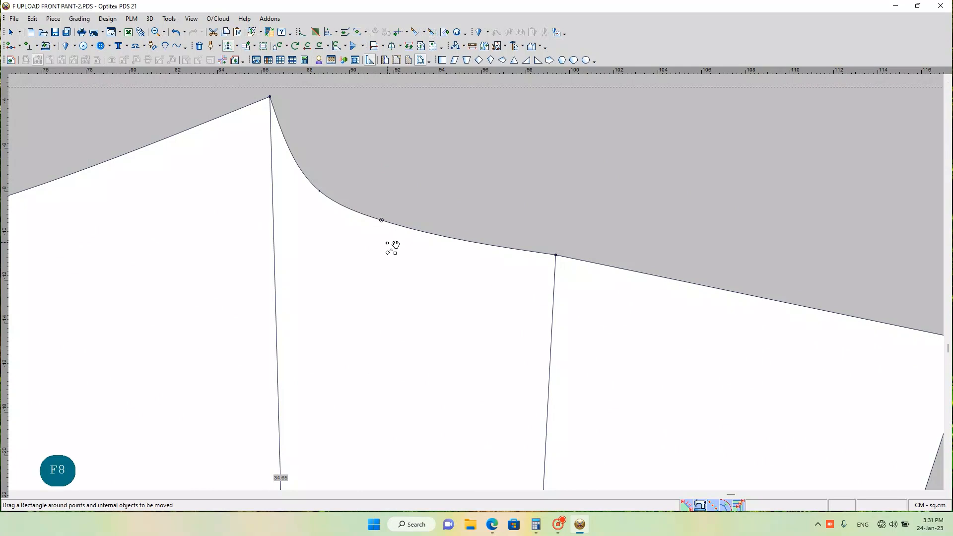
key("F8")
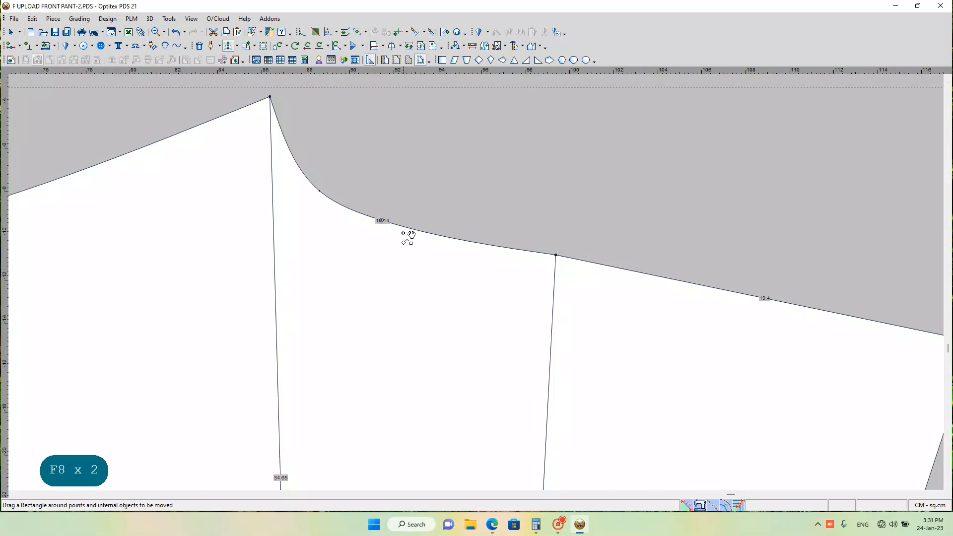
key("F8")
Step: Move the BACK crotch curve's point nearest the hip line by X -0.07 and Y 0.22 cm
scroll(480, 283, "up", 2)
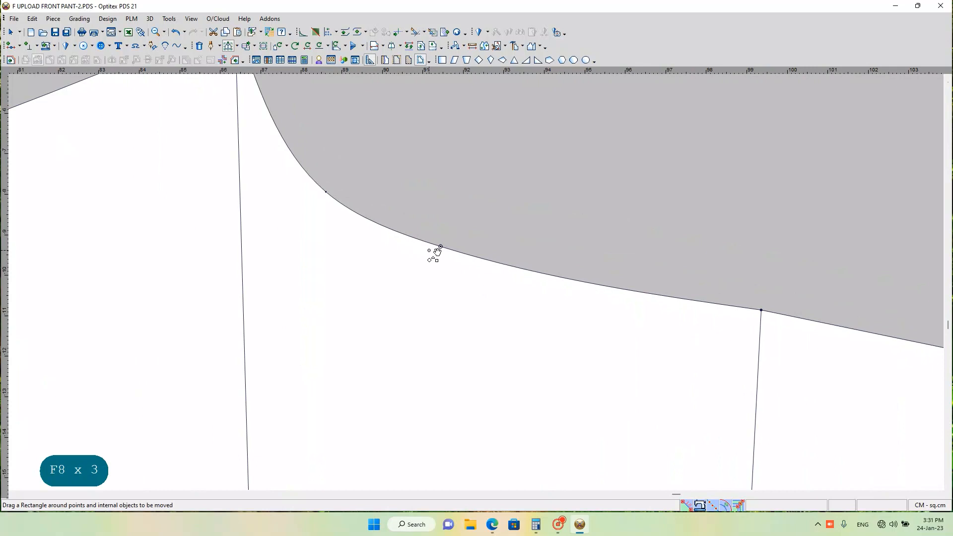
key("m")
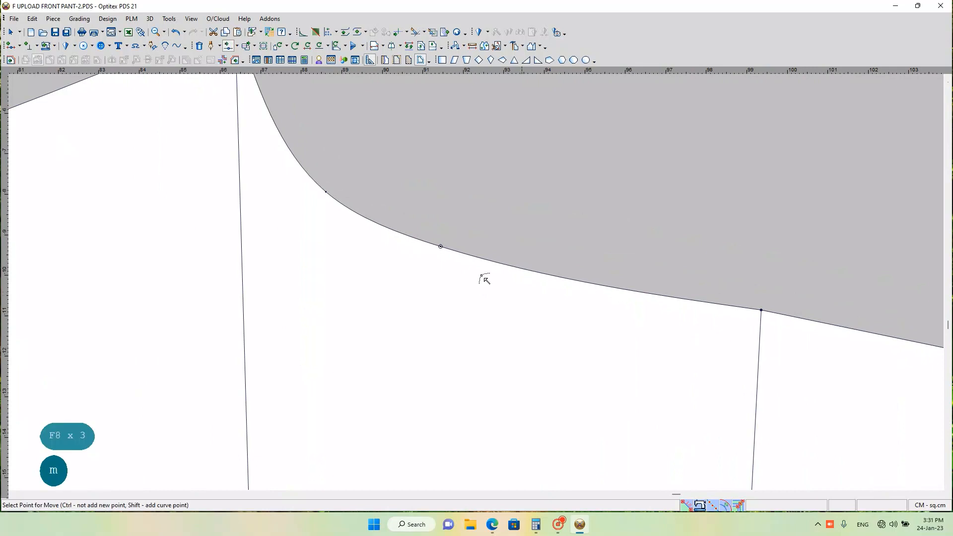
left_click(440, 246)
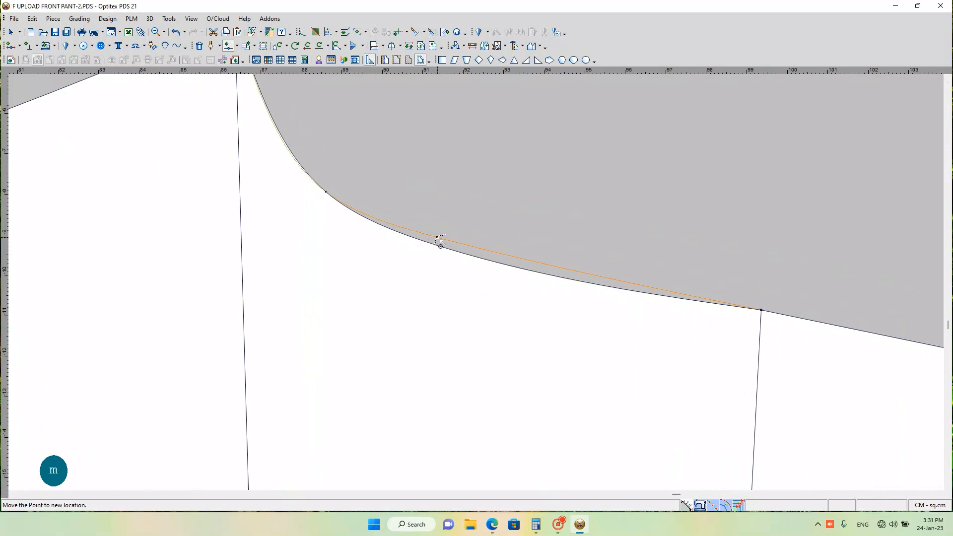
left_click(437, 239)
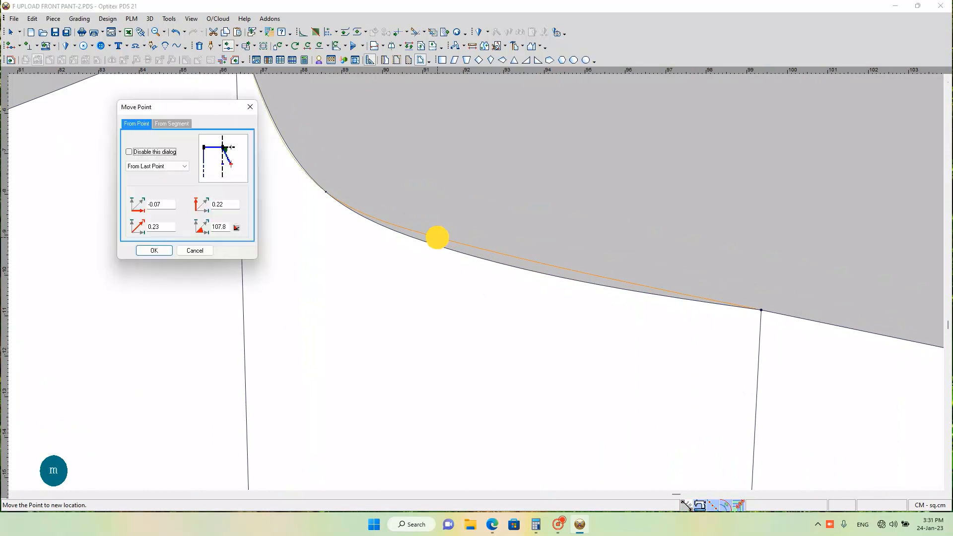
left_click(153, 249)
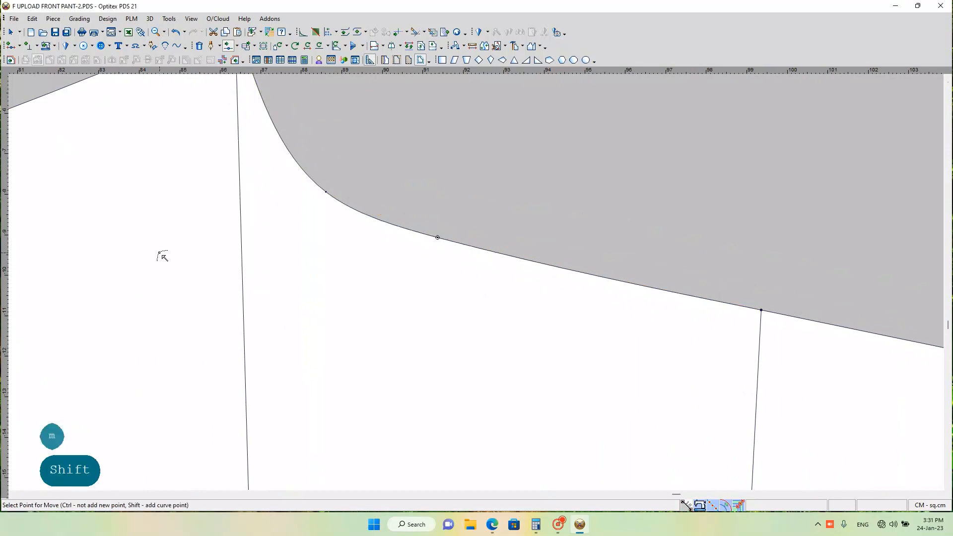
Step: Shift the BACK crotch curve's point nearest the crotch tip horizontally toward the thigh line to deepen the curve
left_click(328, 192, "shift")
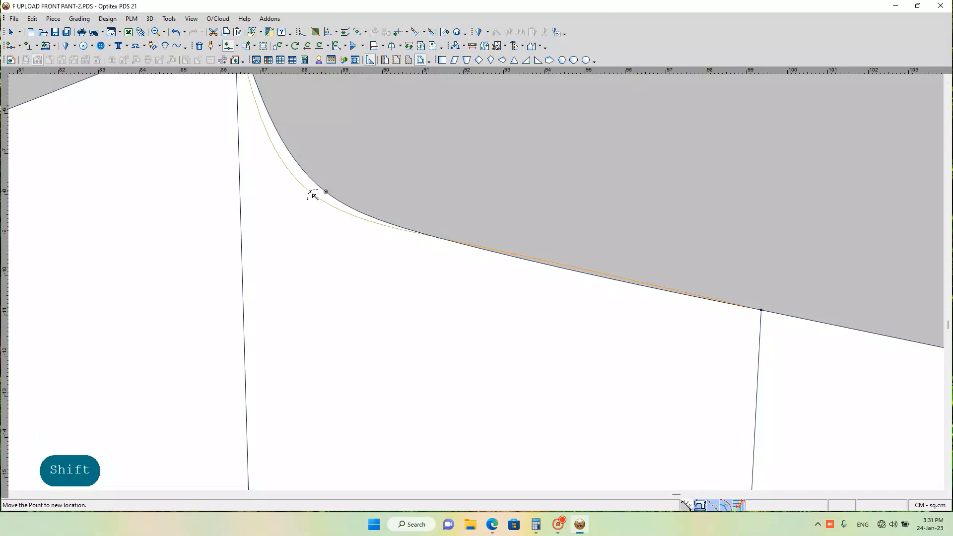
left_click(309, 192, "shift")
left_click(157, 247)
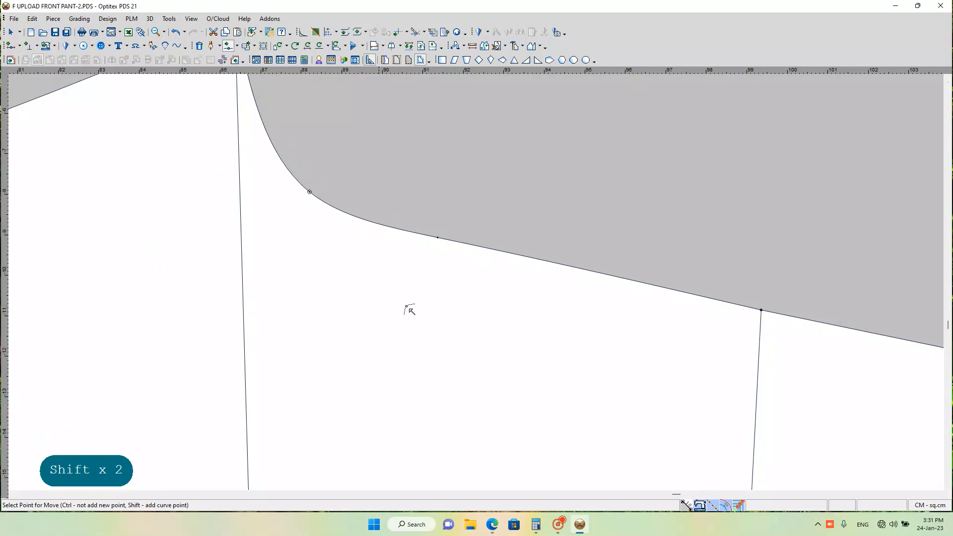
Step: Nudge the BACK crotch curve's point nearest the hip line slightly inward to smooth the run into the centre-back seam
scroll(650, 344, "down", 3)
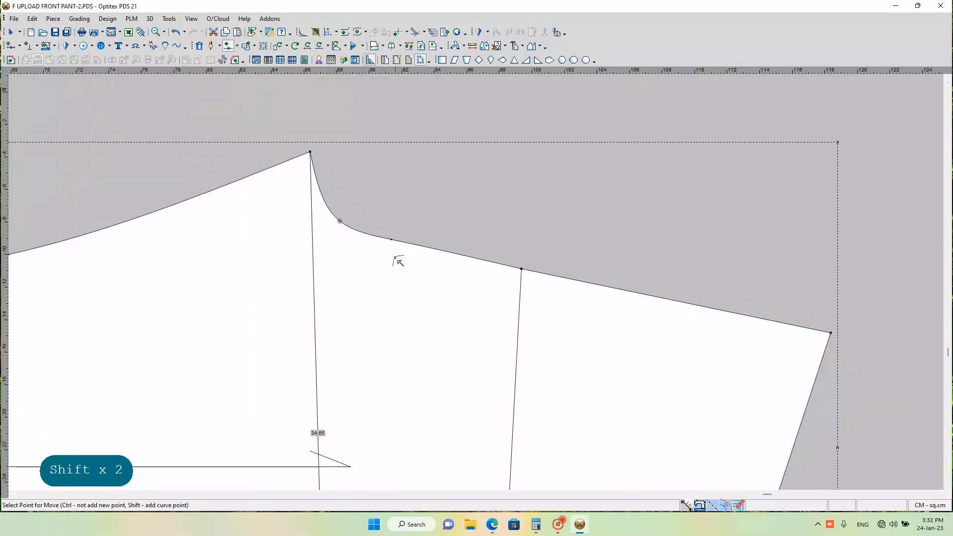
scroll(398, 262, "up", 2)
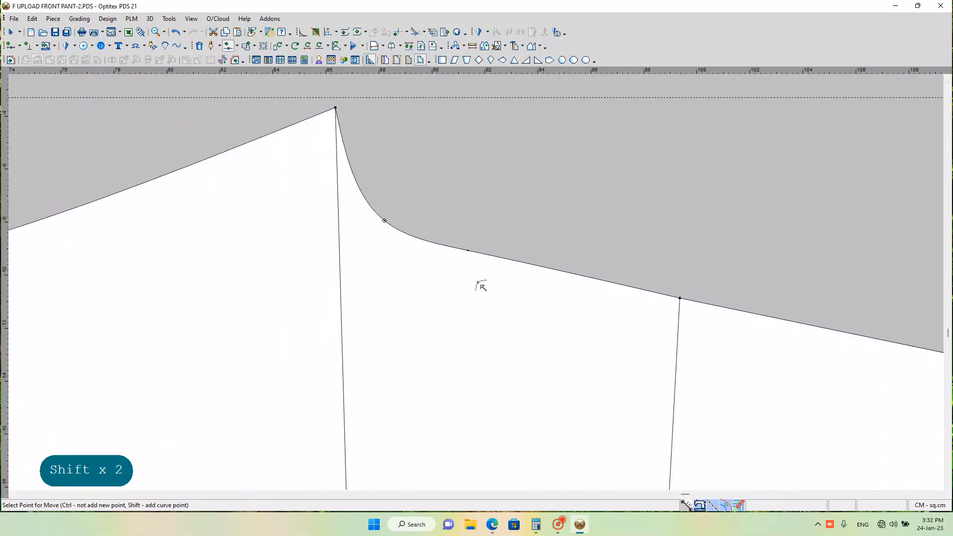
left_click(468, 252)
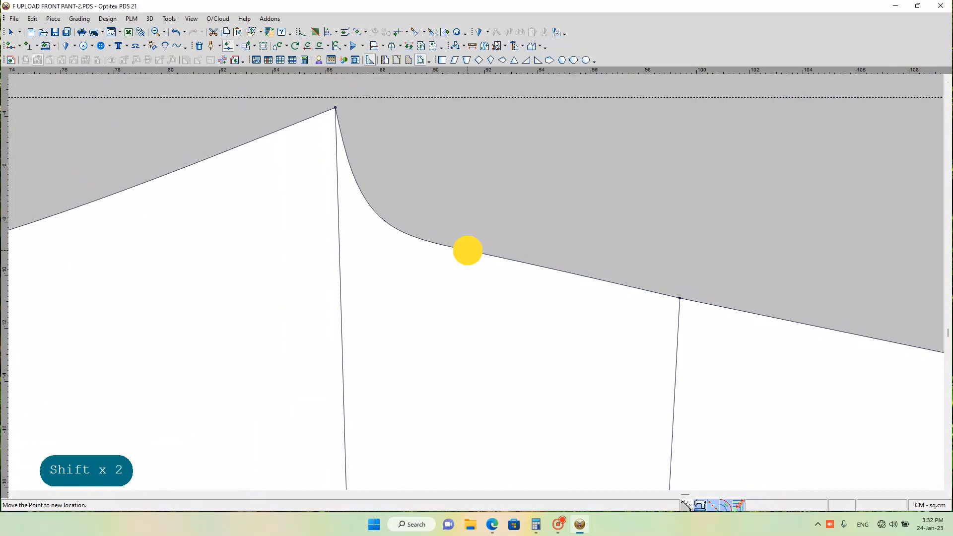
left_click(469, 256, "shift")
left_click(165, 254)
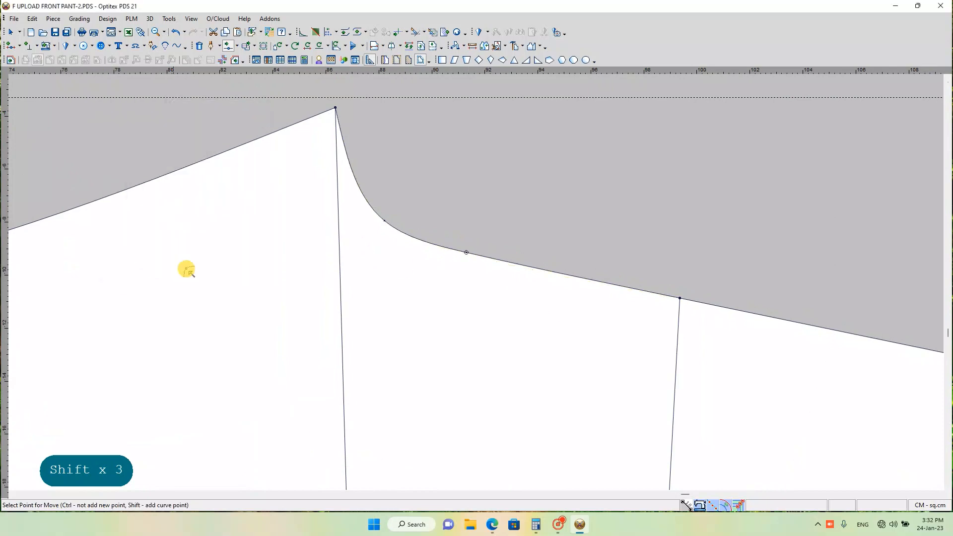
Step: Measure the BACK piece's reshaped crotch seam from the crotch tip to the centre-back waist corner
scroll(546, 317, "down", 2)
scroll(479, 287, "down", 1)
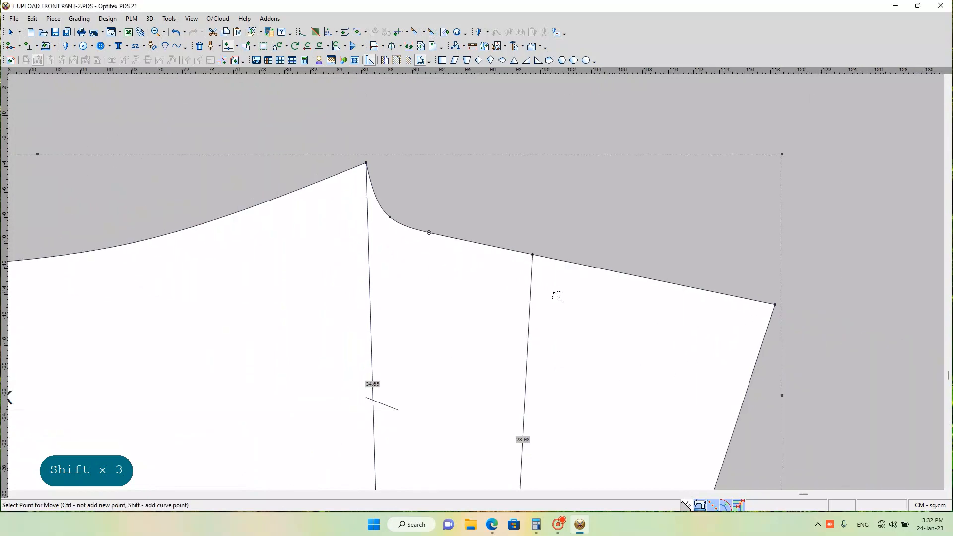
scroll(479, 283, "down", 3)
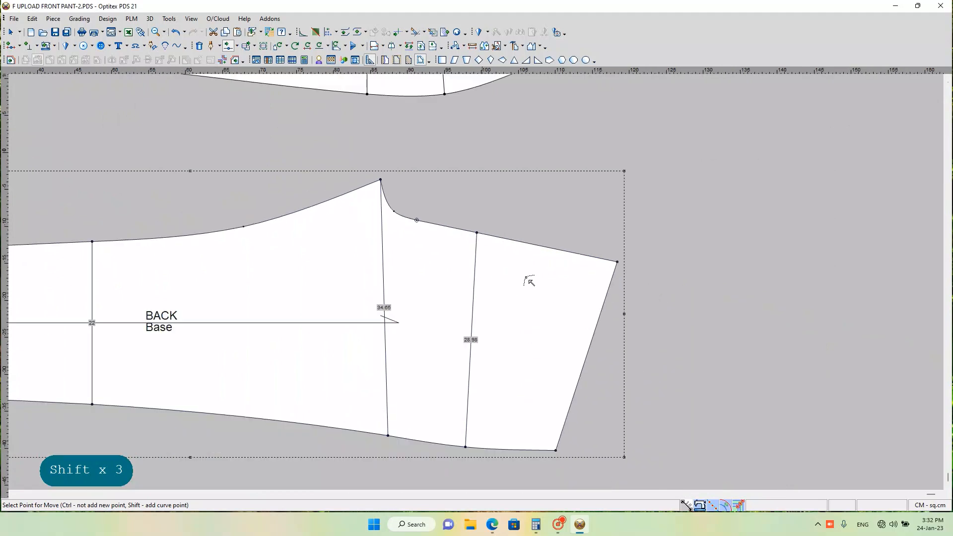
scroll(480, 287, "down", 3)
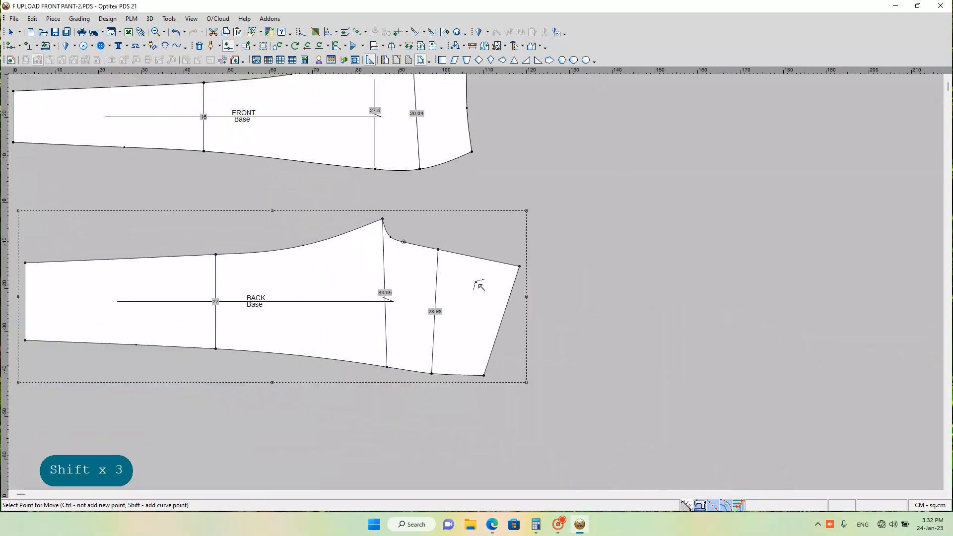
scroll(478, 286, "up", 5)
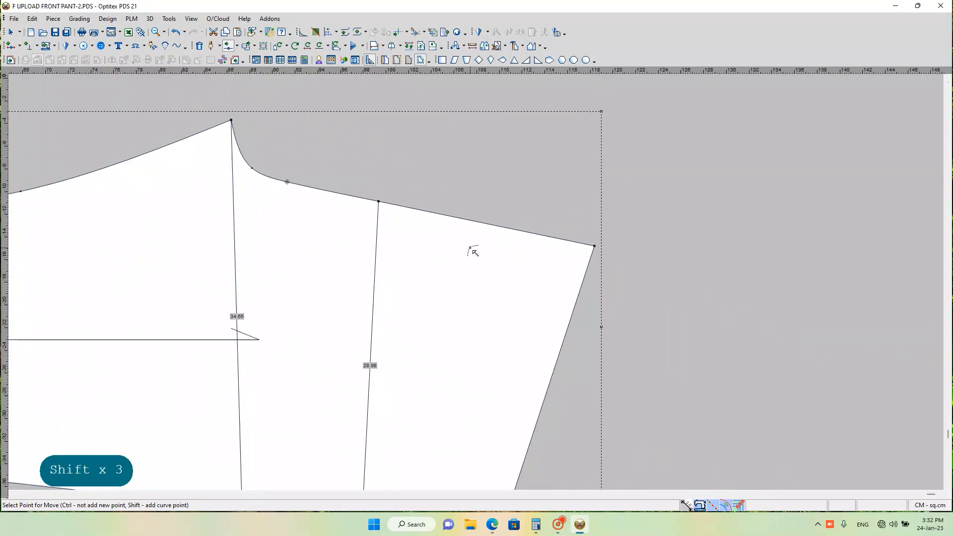
left_click(472, 46)
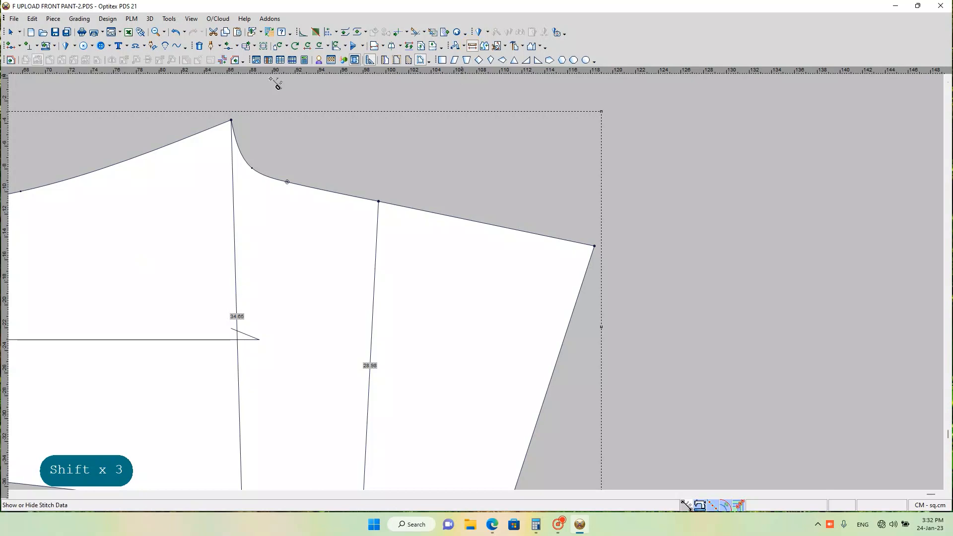
left_click(231, 121)
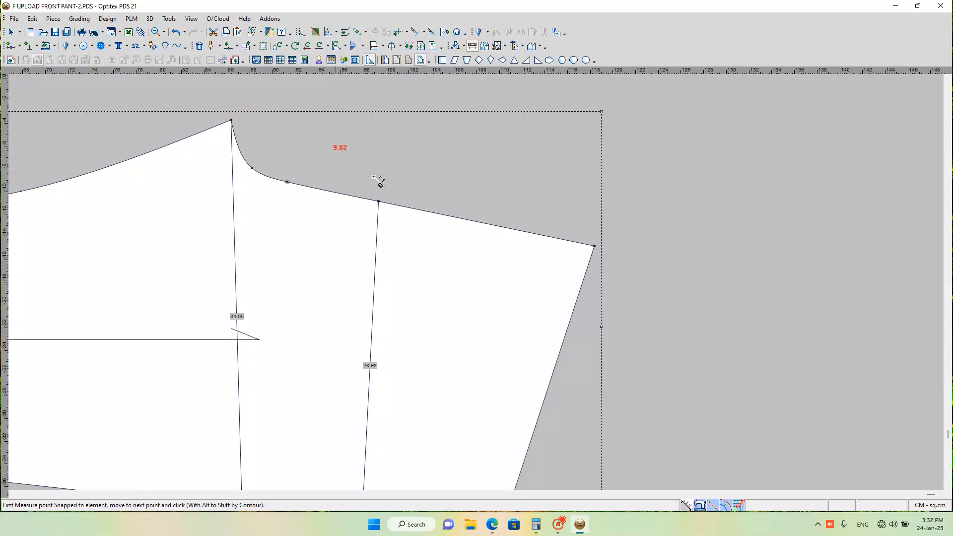
left_click(595, 247)
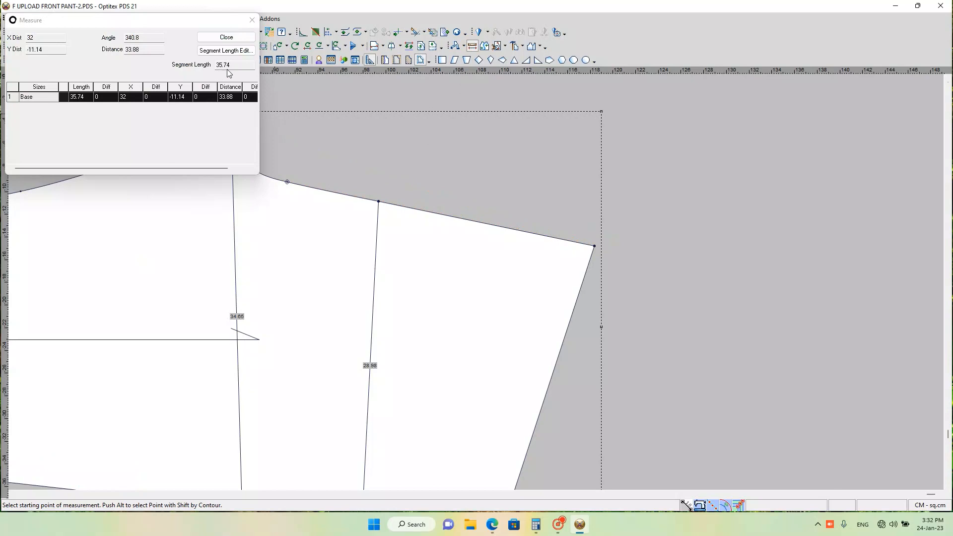
left_click(252, 21)
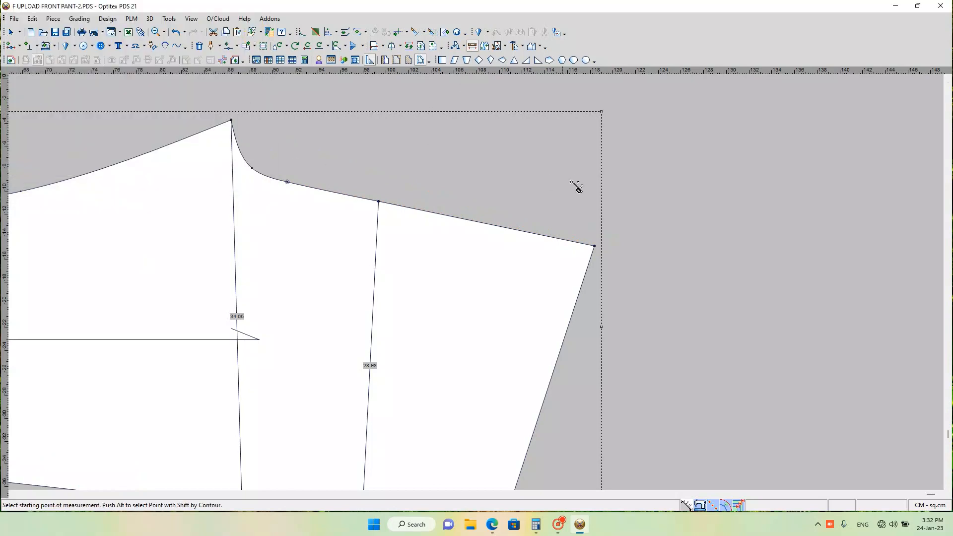
Step: Try mirroring the BACK piece across the centre-back seam between the hip line and waist corner, and undo it
scroll(481, 282, "down", 2)
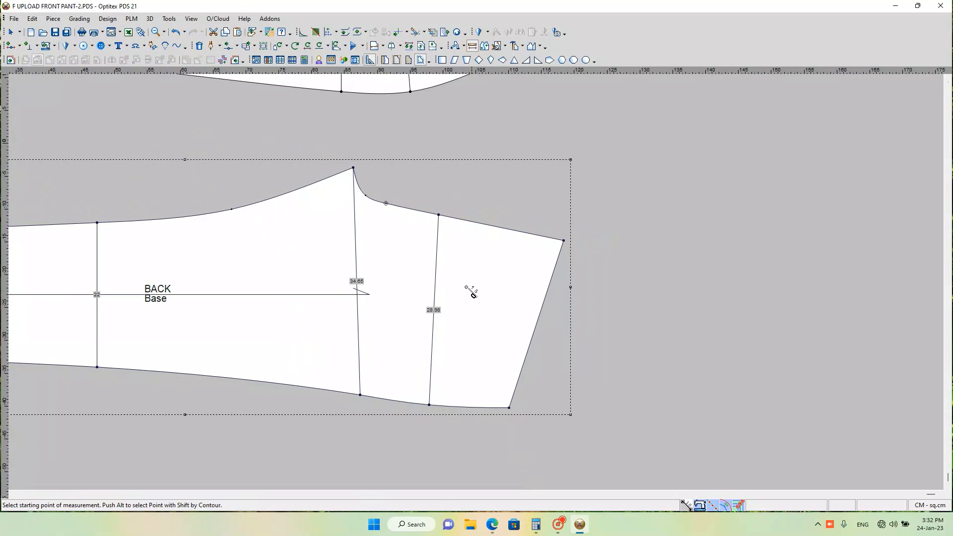
scroll(470, 290, "up", 1)
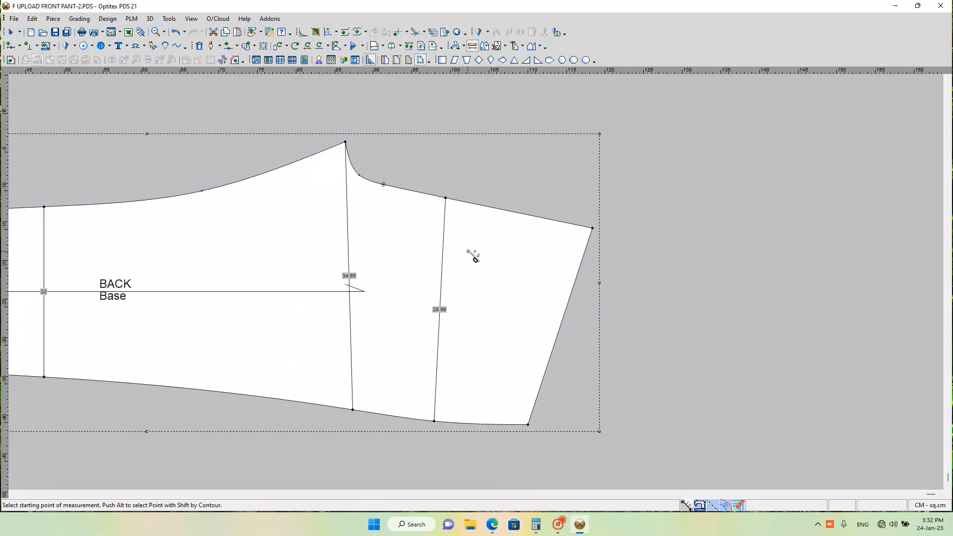
scroll(481, 287, "up", 2)
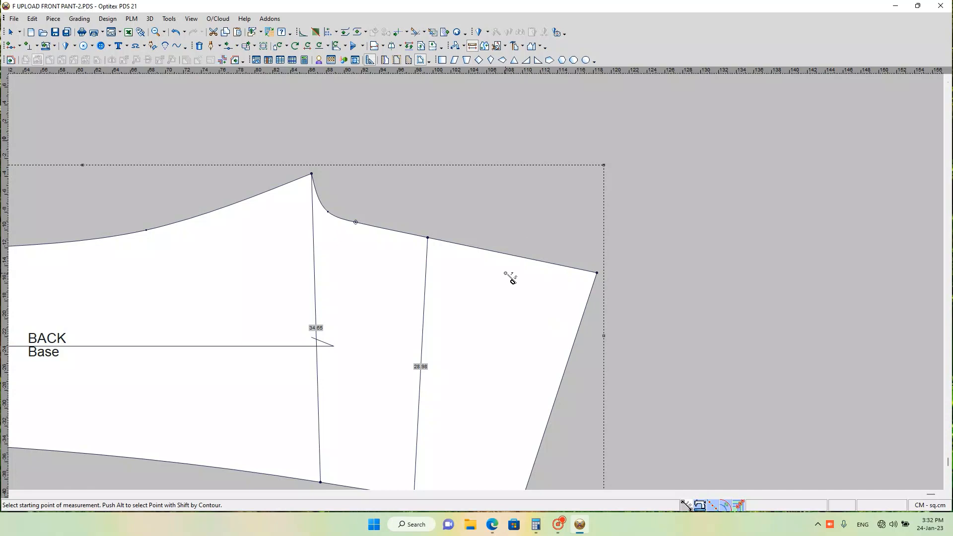
key("h")
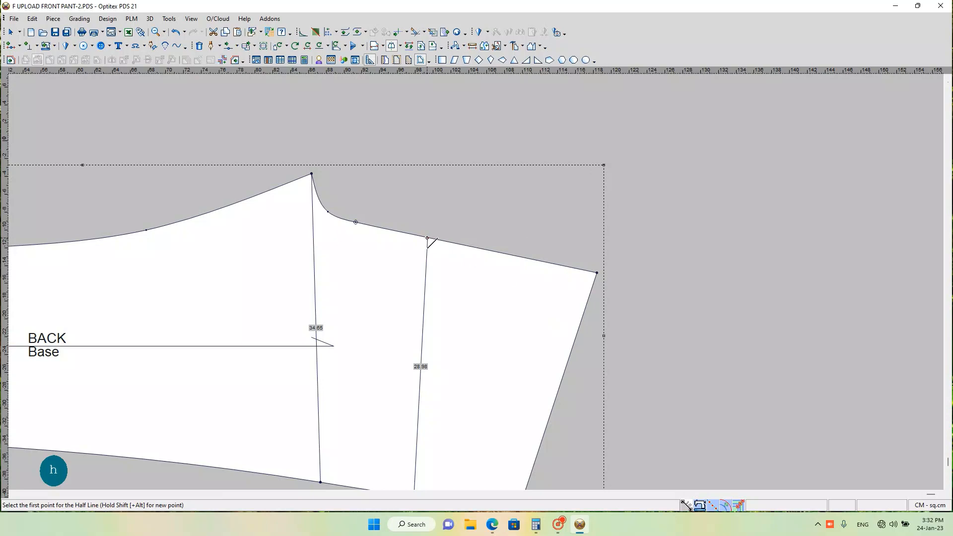
left_click(427, 238)
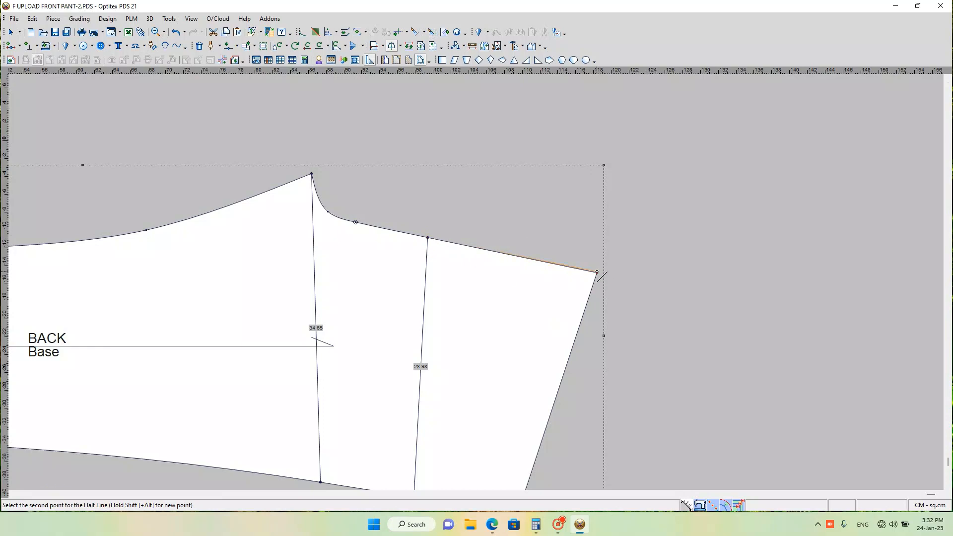
left_click(597, 272)
scroll(594, 242, "down", 2)
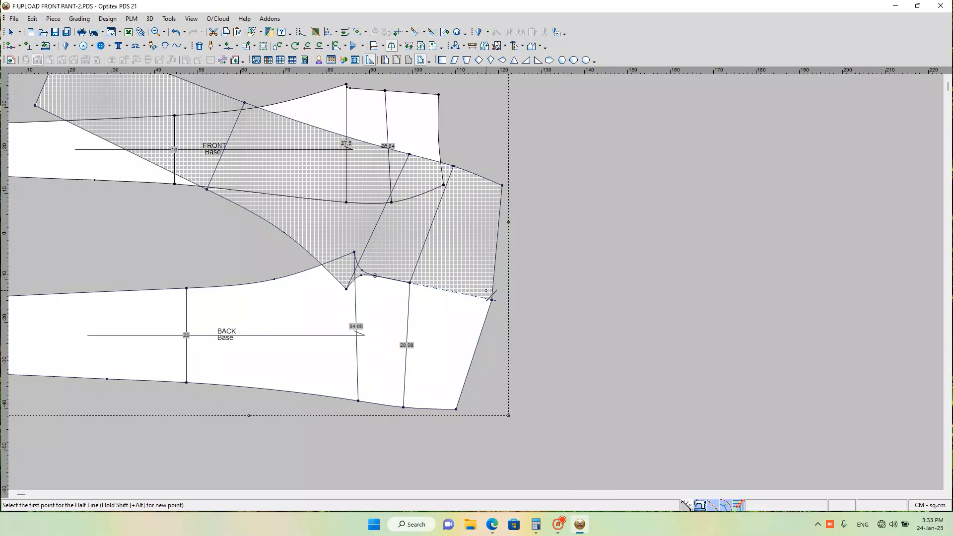
key("ctrl+z")
Step: Move the BACK piece's side-seam waist corner by X 0.5 and Y 0 cm using the rectangular-area move
scroll(434, 322, "down", 1)
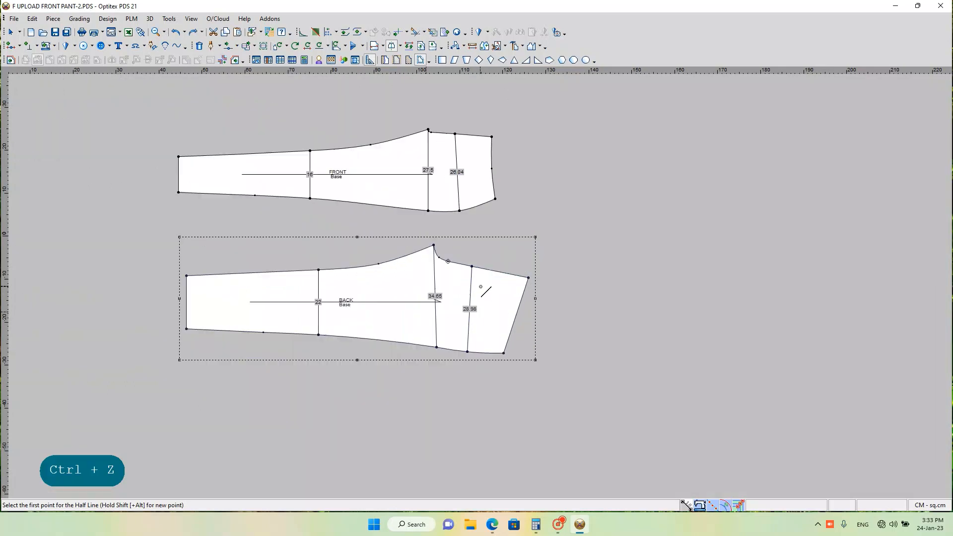
scroll(482, 288, "up", 3)
scroll(485, 334, "down", 1)
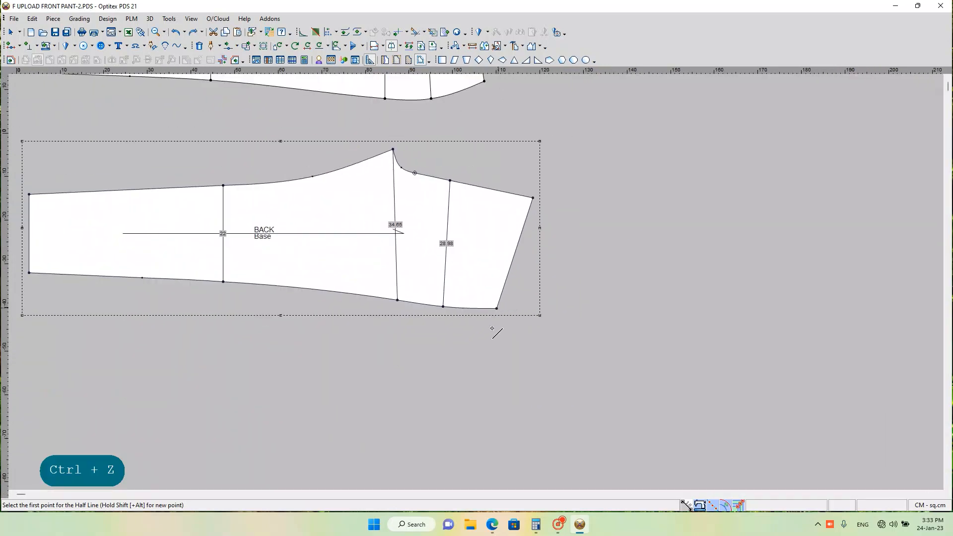
scroll(466, 343, "up", 1)
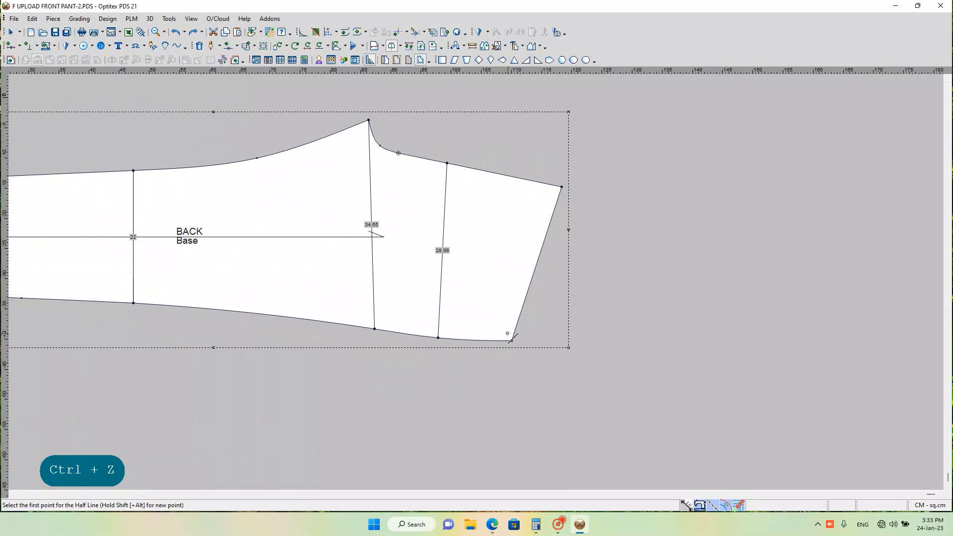
key("q")
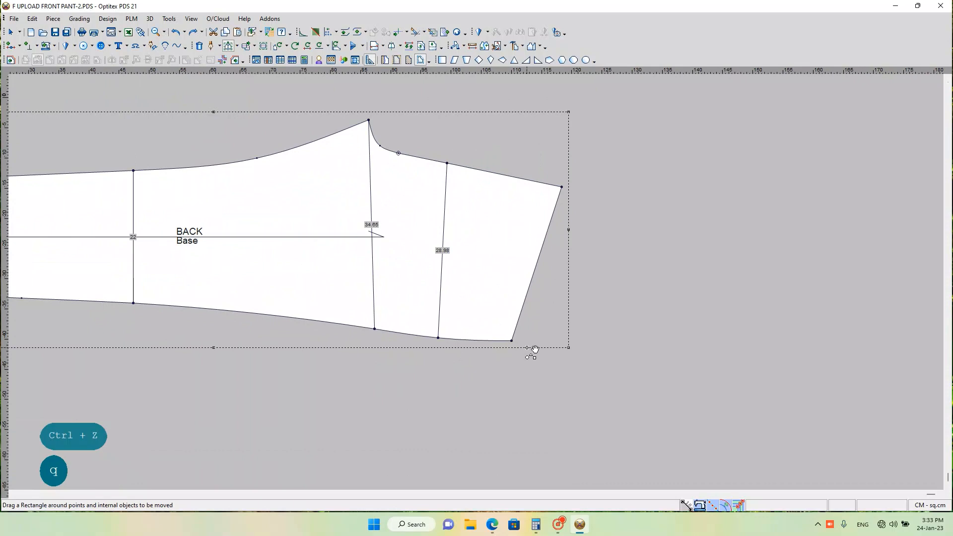
left_click_drag(501, 328, 517, 347)
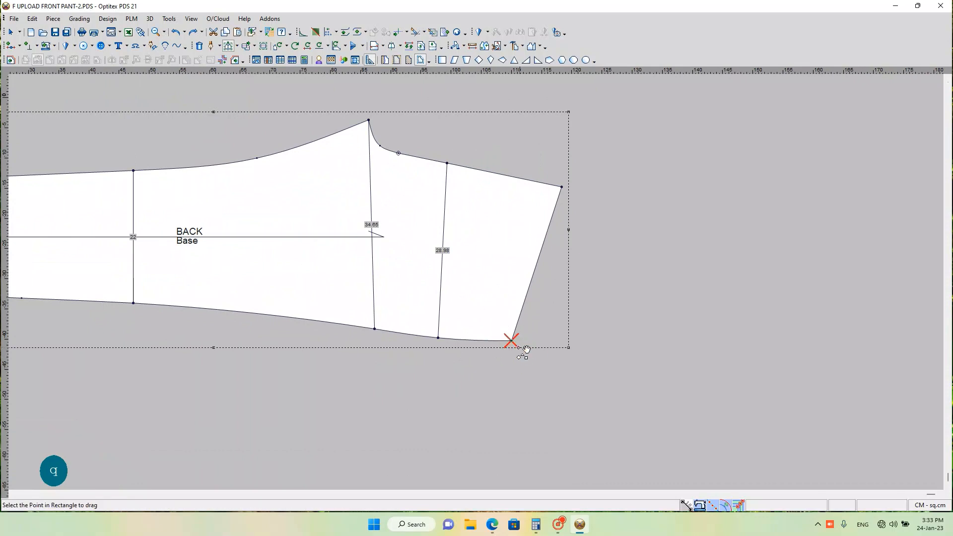
left_click(511, 340)
left_click(538, 343)
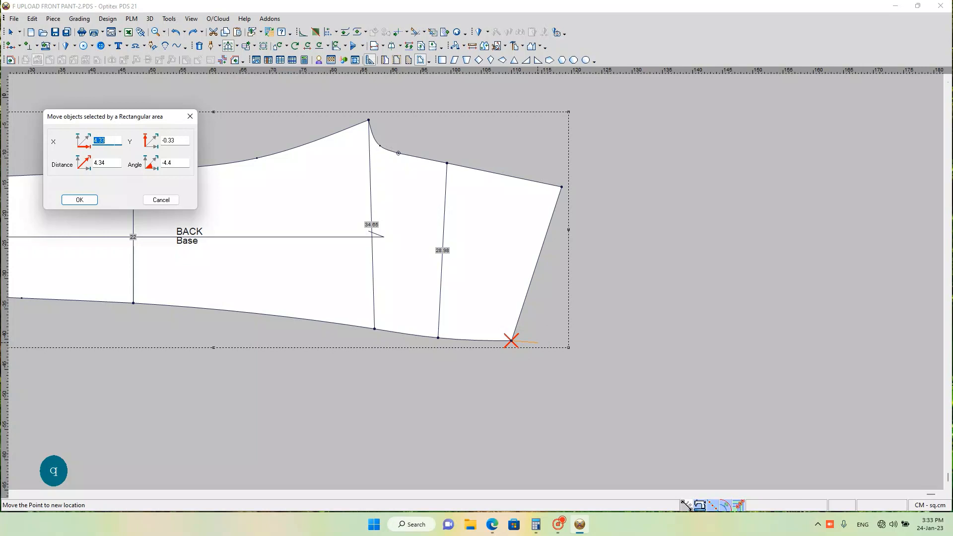
key("BackSpace")
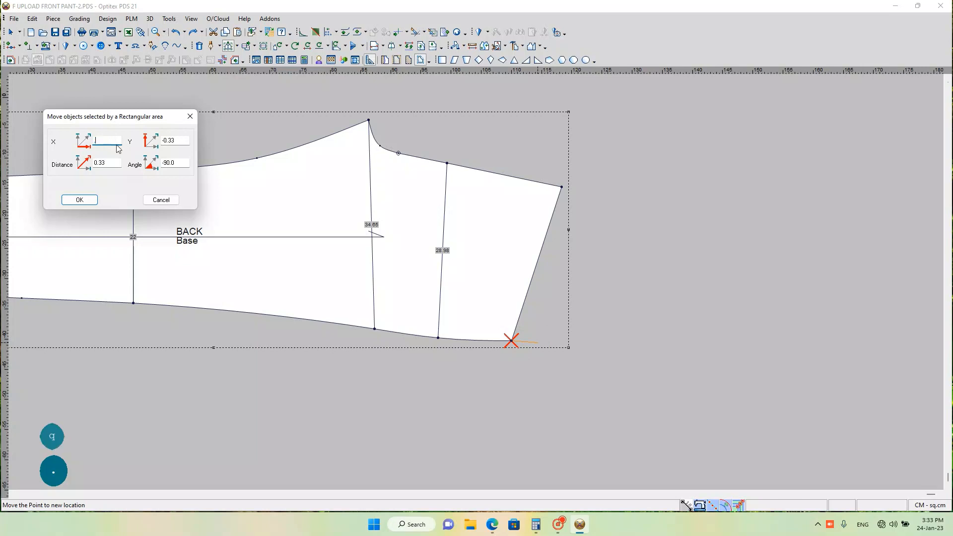
left_click(160, 141)
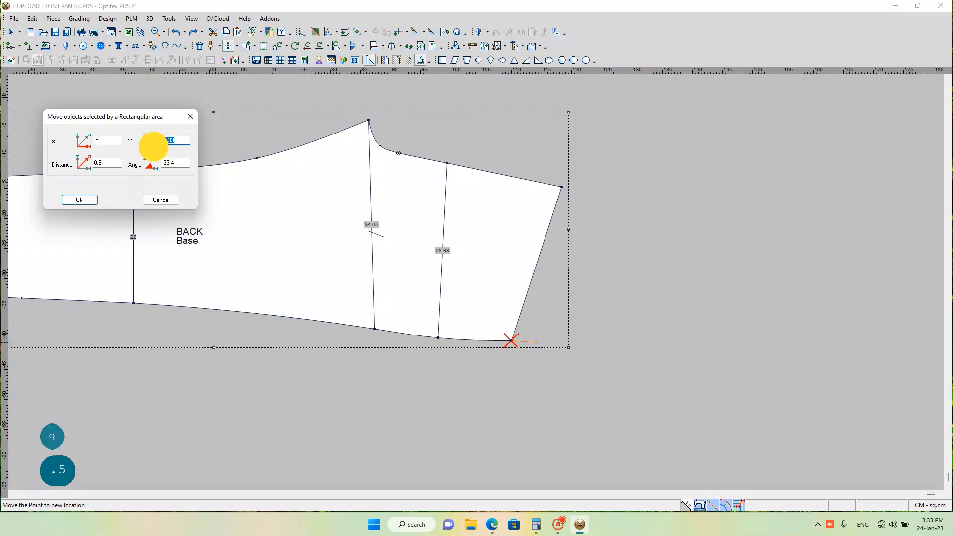
type("0")
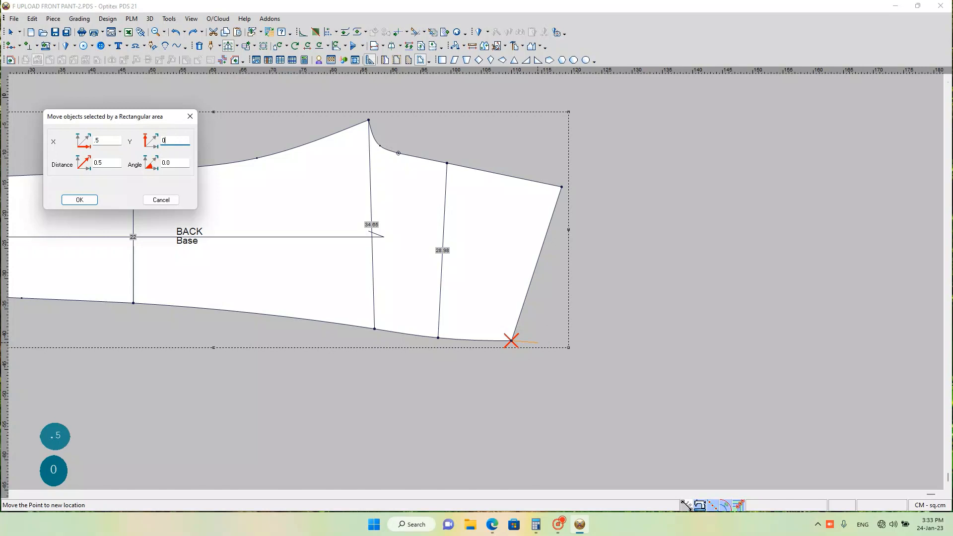
key("Return")
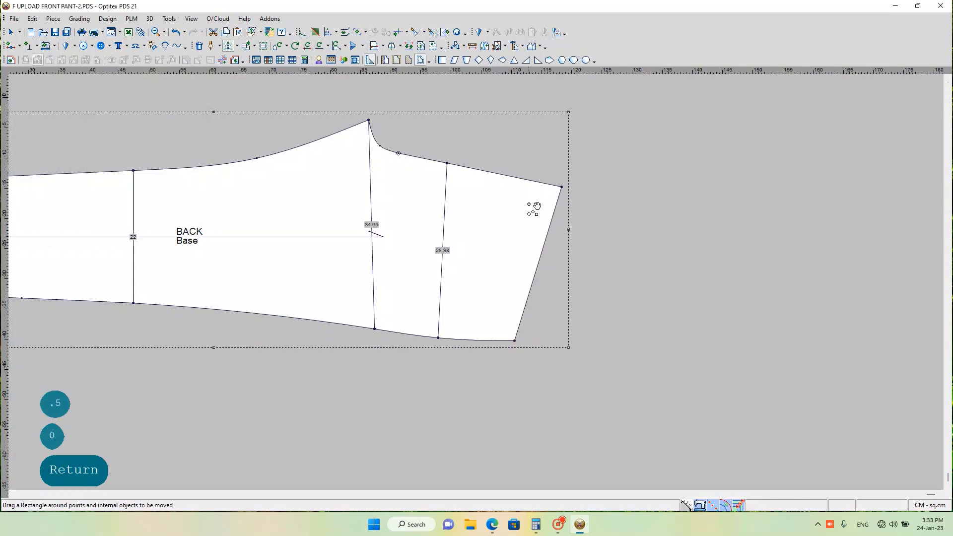
Step: Move the BACK piece's centre-back waist corner by X -0.2 and Y 0 cm using the rectangular-area move
scroll(446, 230, "down", 2)
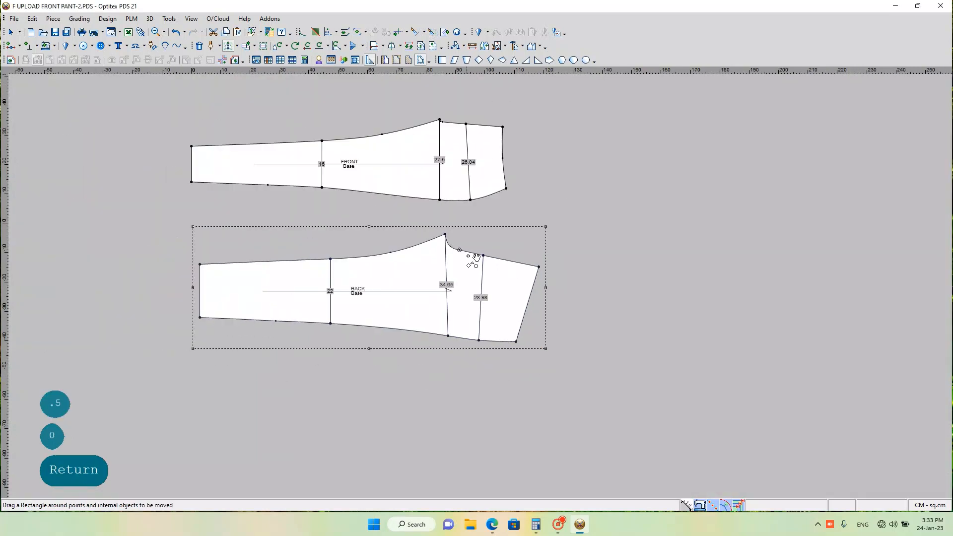
scroll(528, 274, "up", 2)
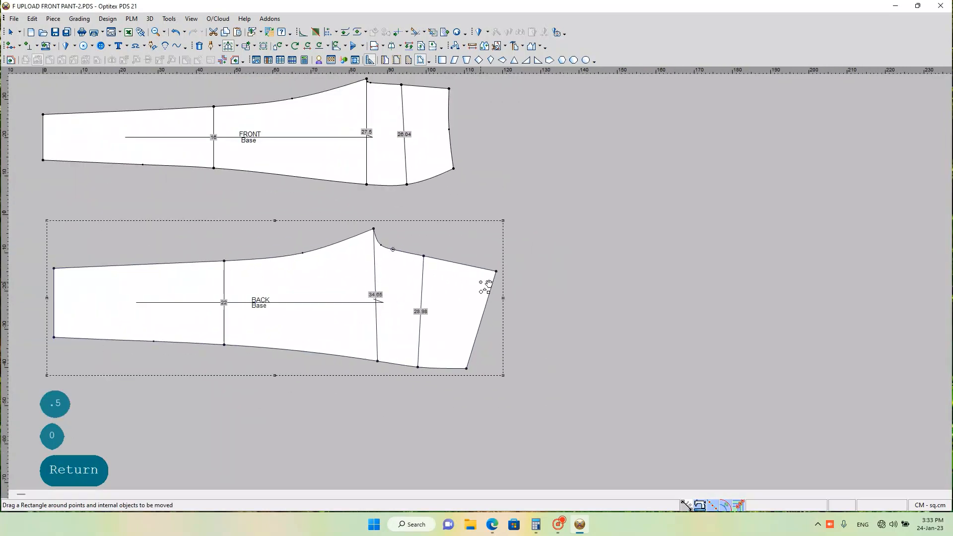
scroll(471, 283, "up", 2)
scroll(496, 278, "up", 2)
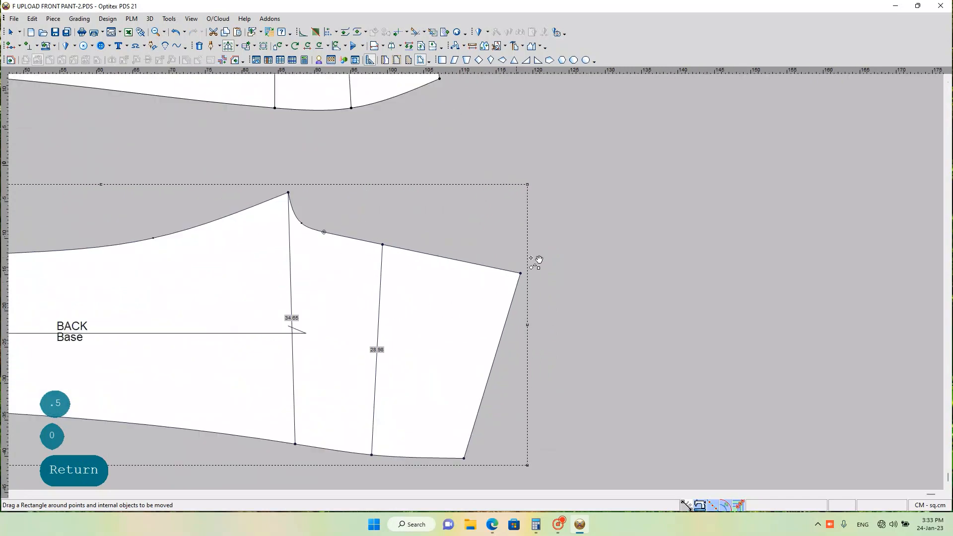
mouse_move(514, 264)
left_mouse_down()
mouse_move(531, 285)
mouse_move(526, 276)
left_mouse_up()
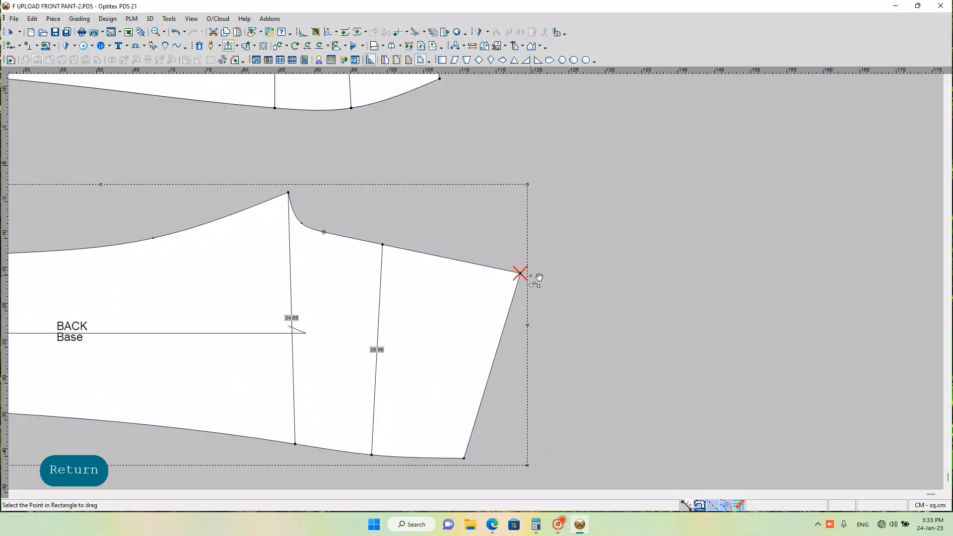
left_click(520, 273)
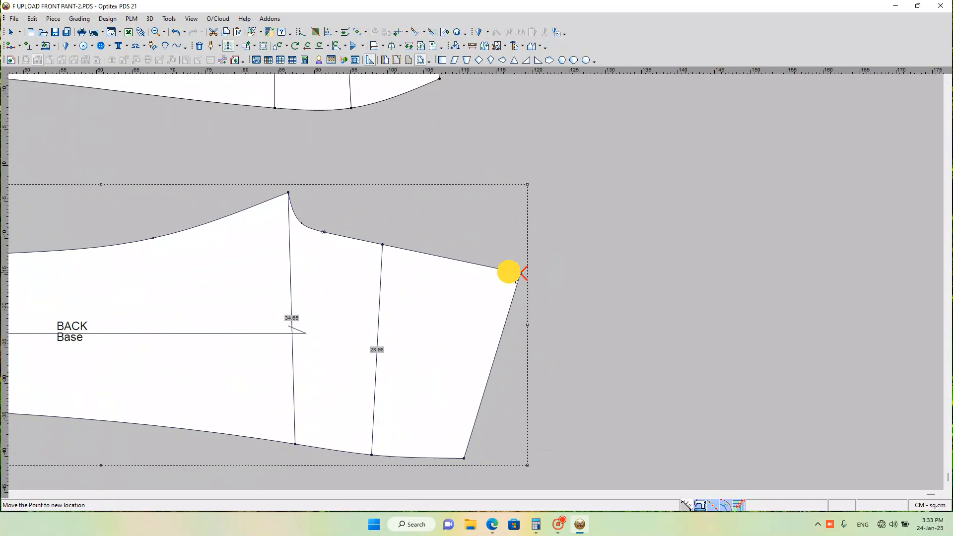
left_click(458, 270)
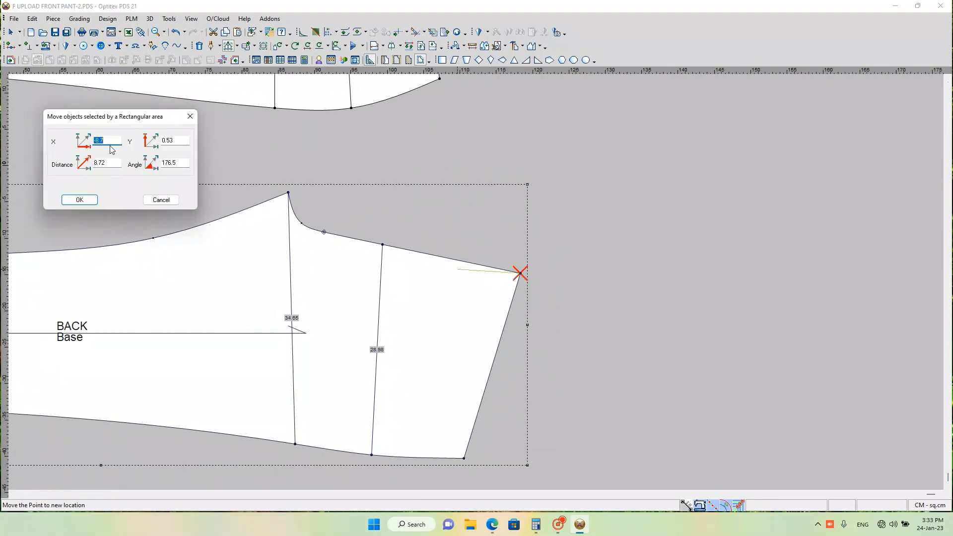
type("-.2")
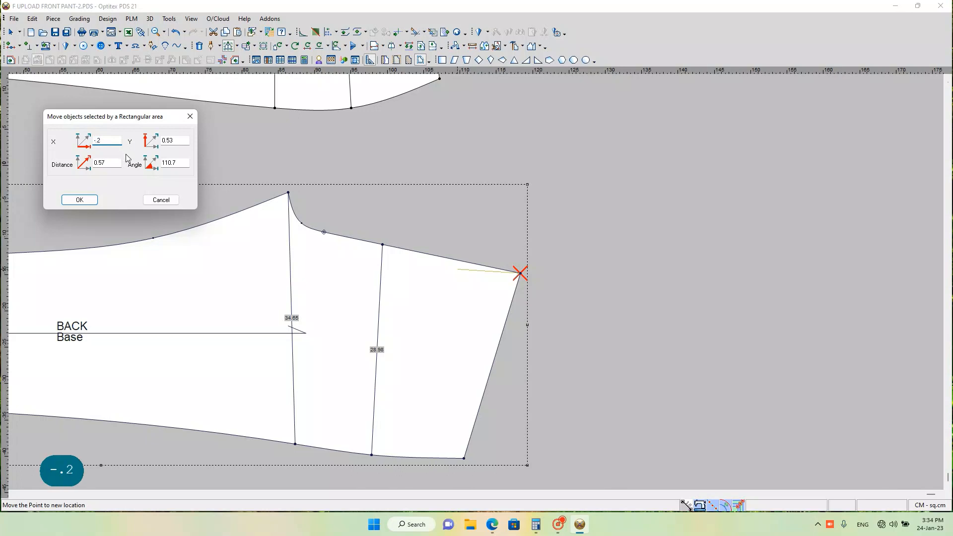
double_click(172, 140)
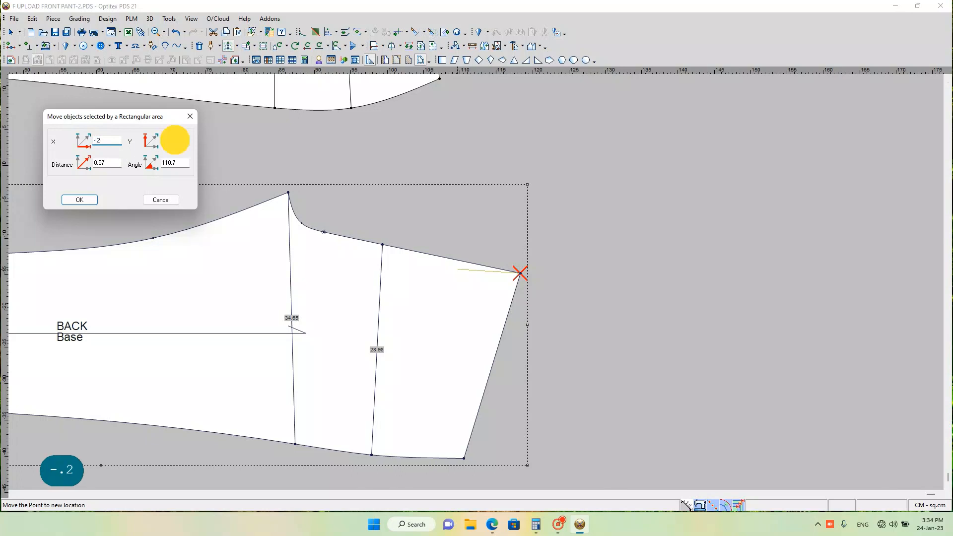
type("0")
key("Return")
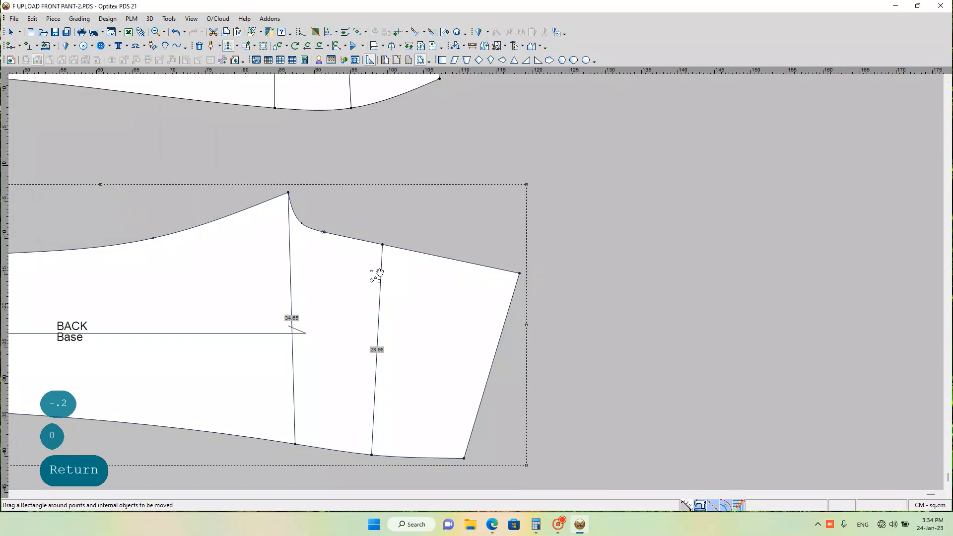
Step: Move the FRONT piece's side-seam waist corner by X 0.5 and Y 0 cm using the rectangular-area move
scroll(401, 277, "down", 2)
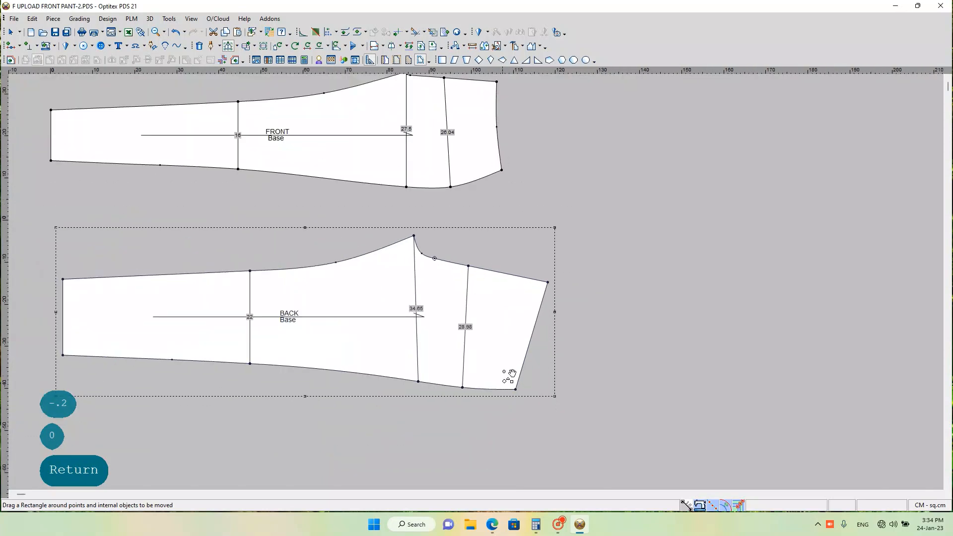
scroll(472, 245, "up", 2)
scroll(470, 278, "down", 3)
scroll(483, 272, "down", 2)
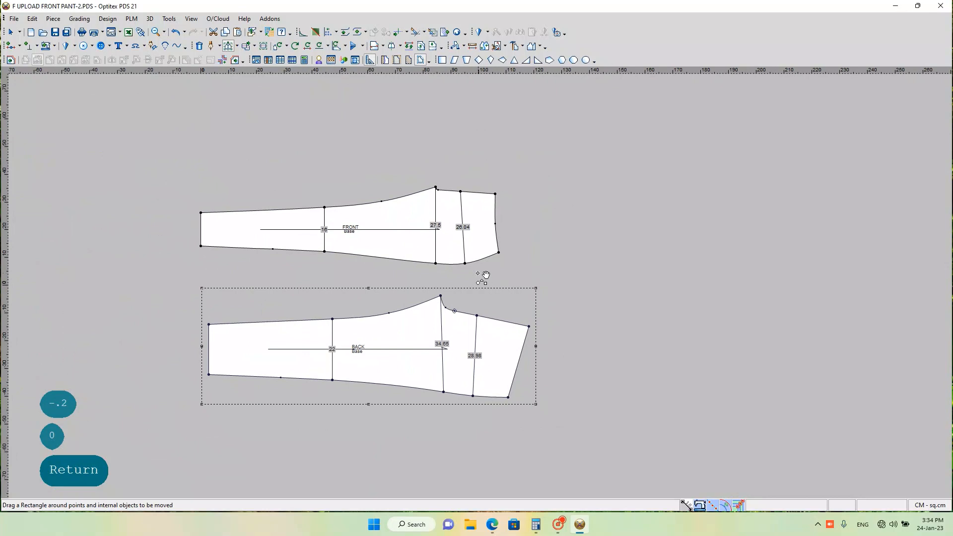
scroll(487, 279, "up", 2)
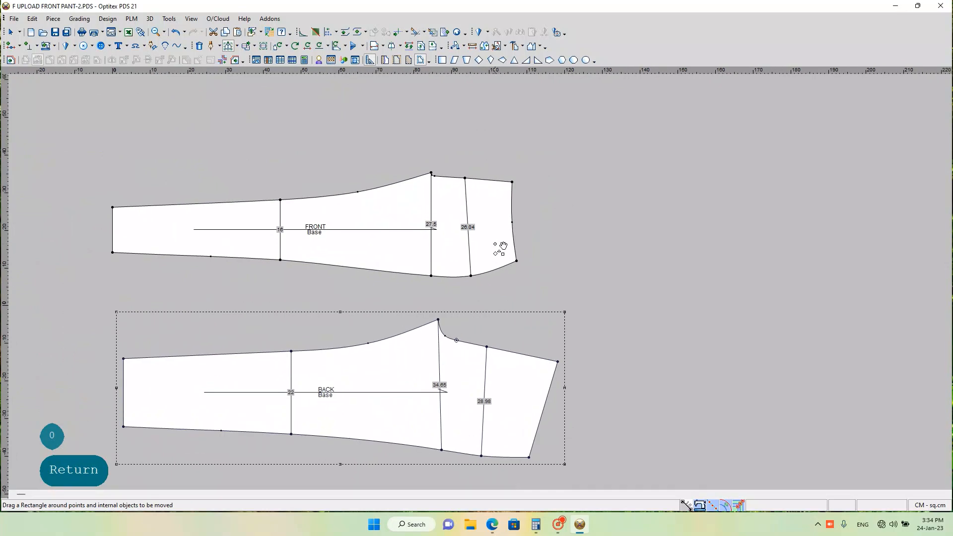
left_click_drag(498, 247, 526, 270)
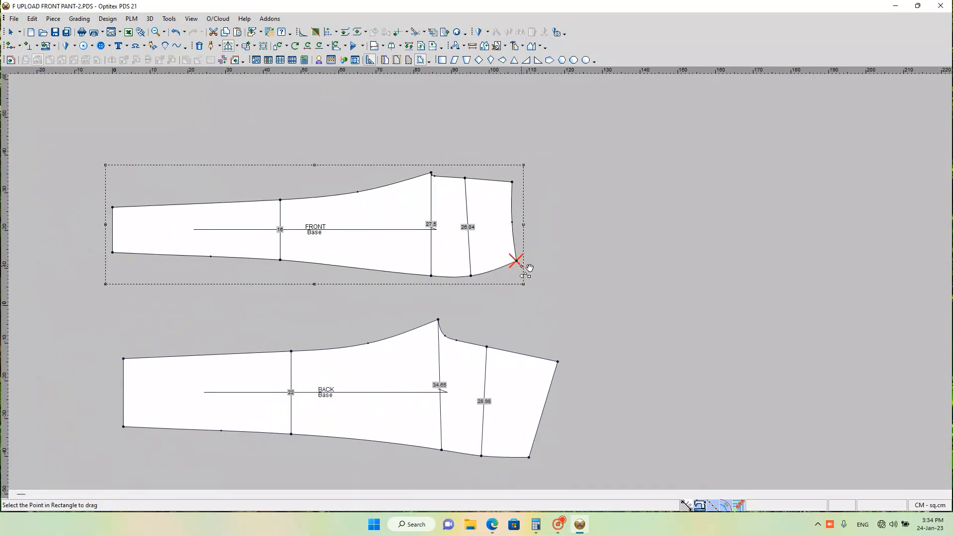
left_click(518, 261)
left_click(540, 262)
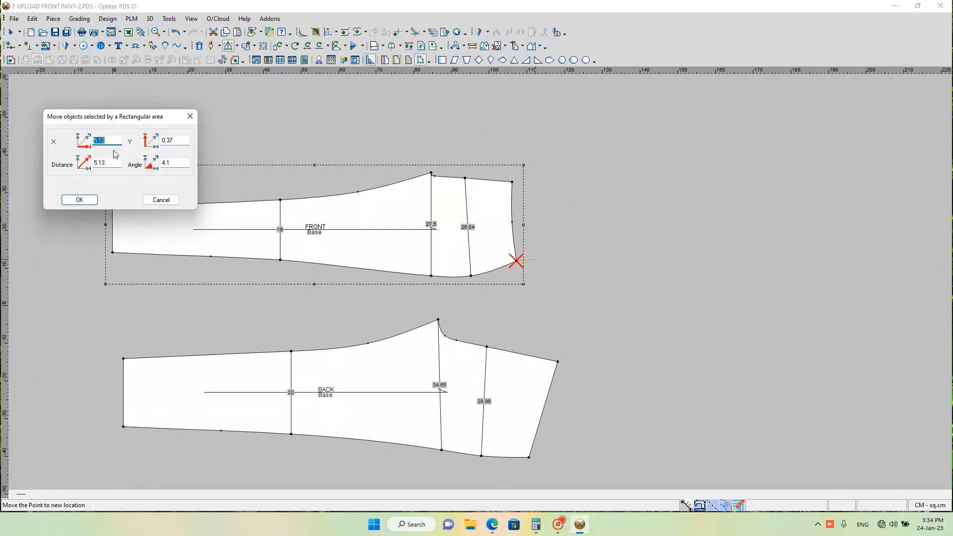
key("BackSpace")
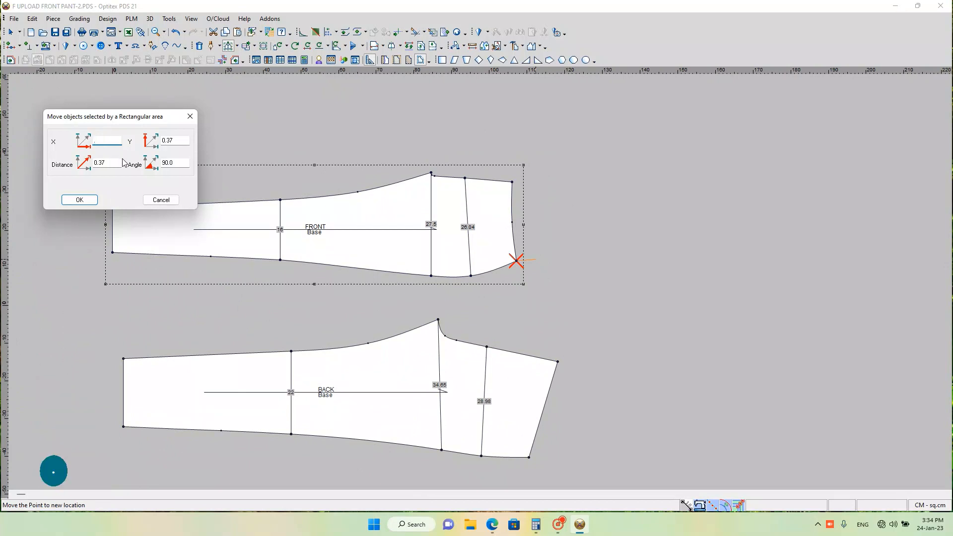
type(".5")
left_click(167, 140)
type("0")
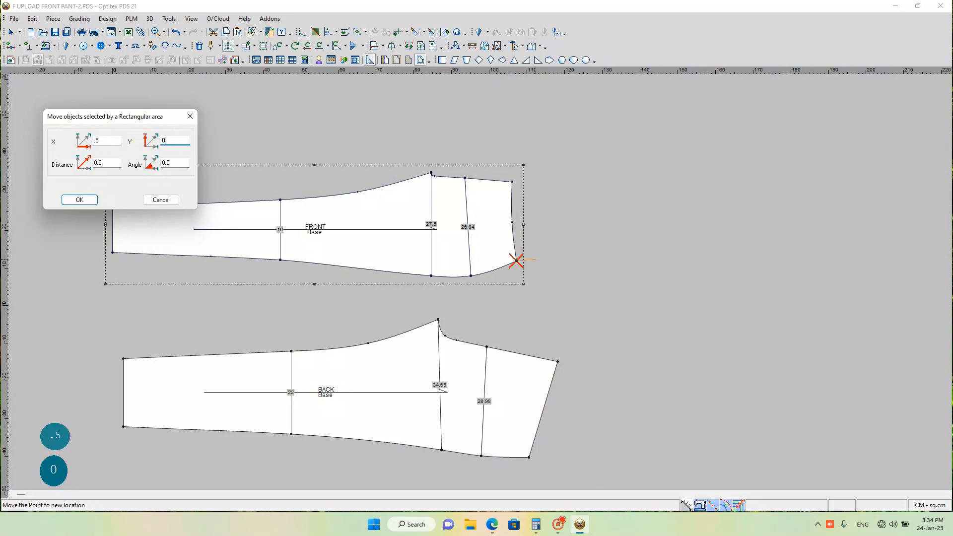
key("Return")
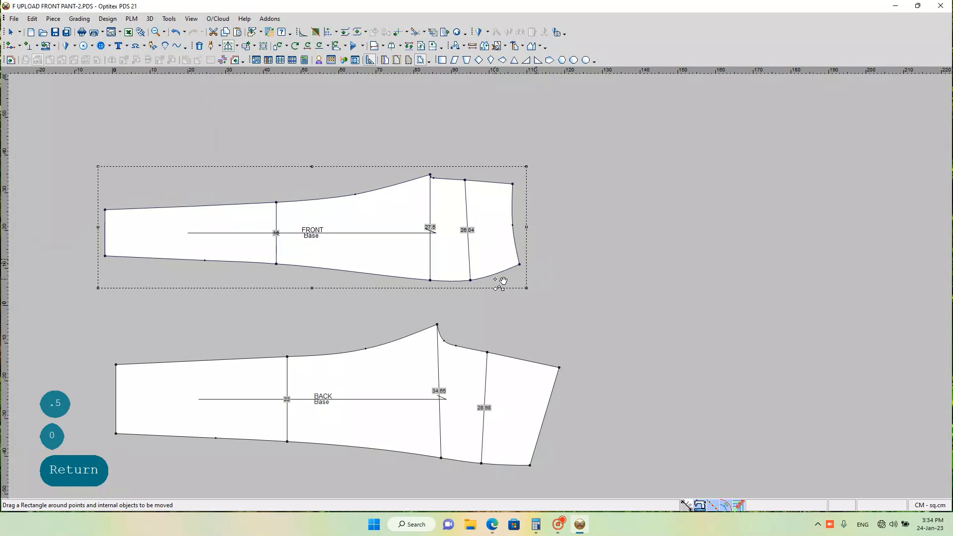
Step: Try a Half Line mirror of the BACK piece along the centre-back seam from the hip line to the waist corner, and undo it
scroll(482, 286, "down", 4)
scroll(489, 361, "up", 4)
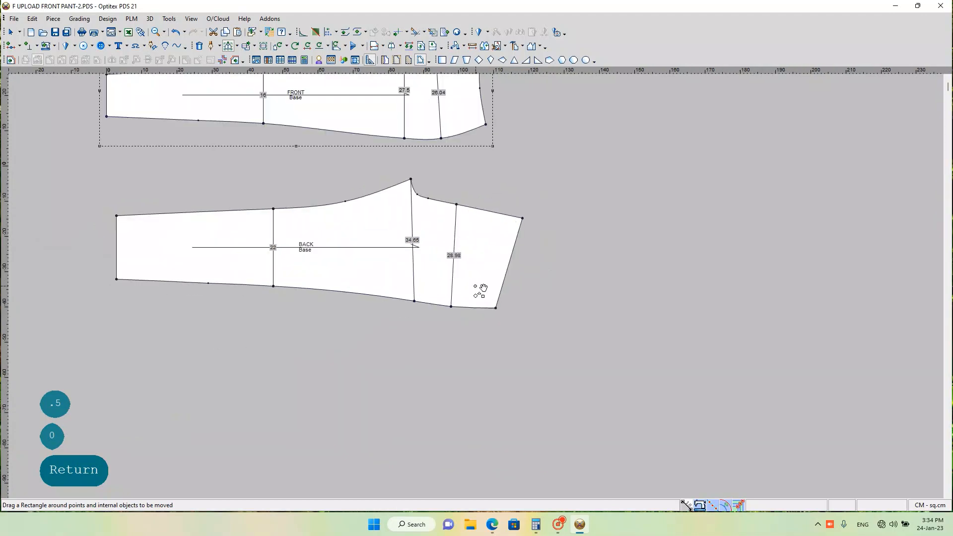
scroll(482, 284, "up", 1)
scroll(481, 281, "down", 1)
scroll(482, 281, "up", 2)
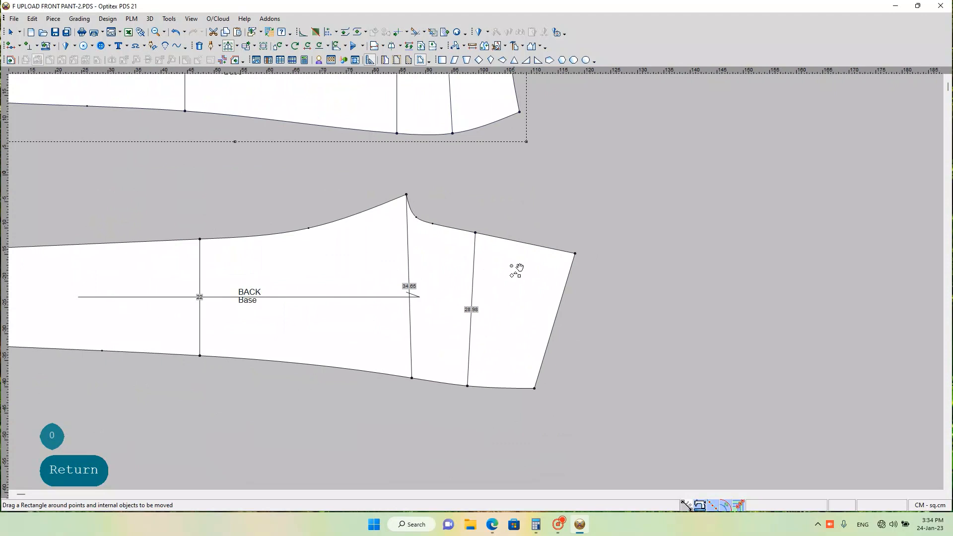
scroll(496, 275, "up", 1)
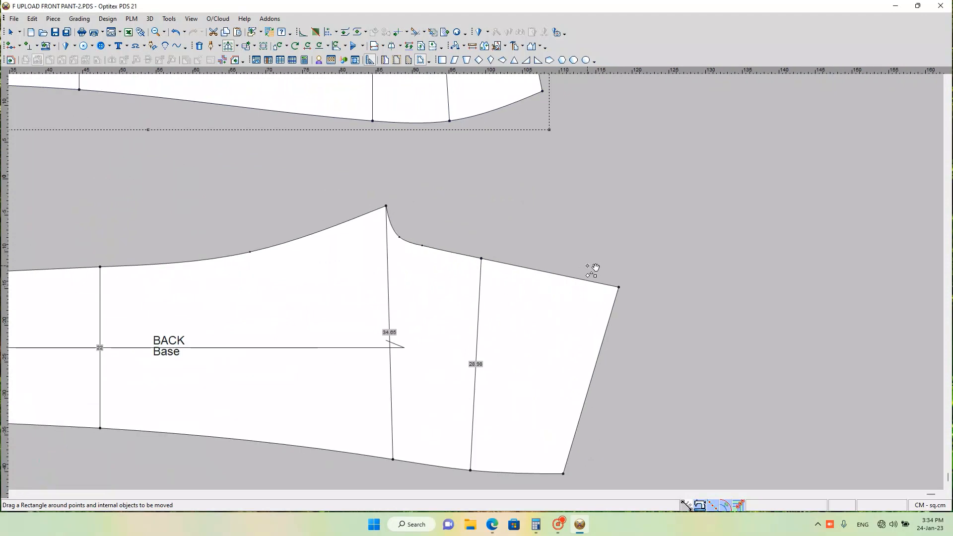
key("h")
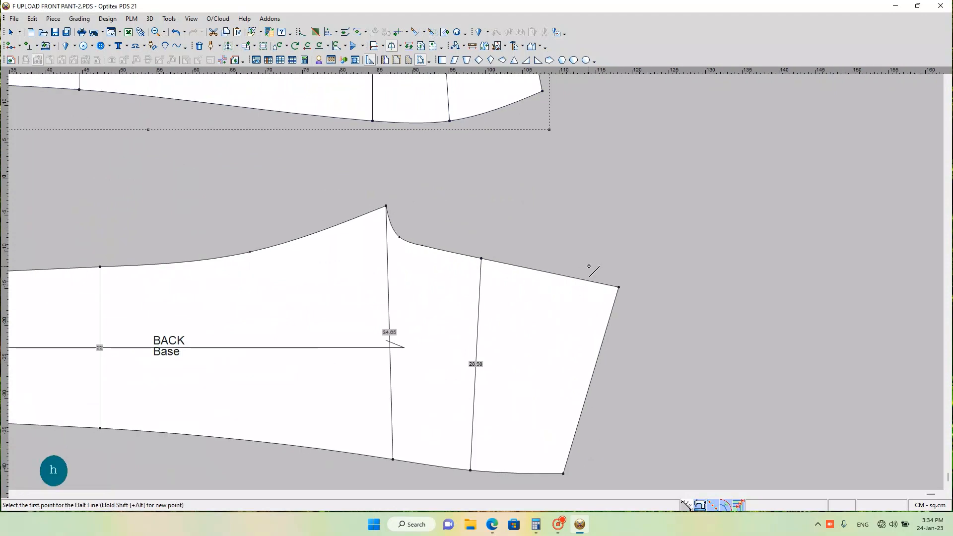
left_click(482, 258)
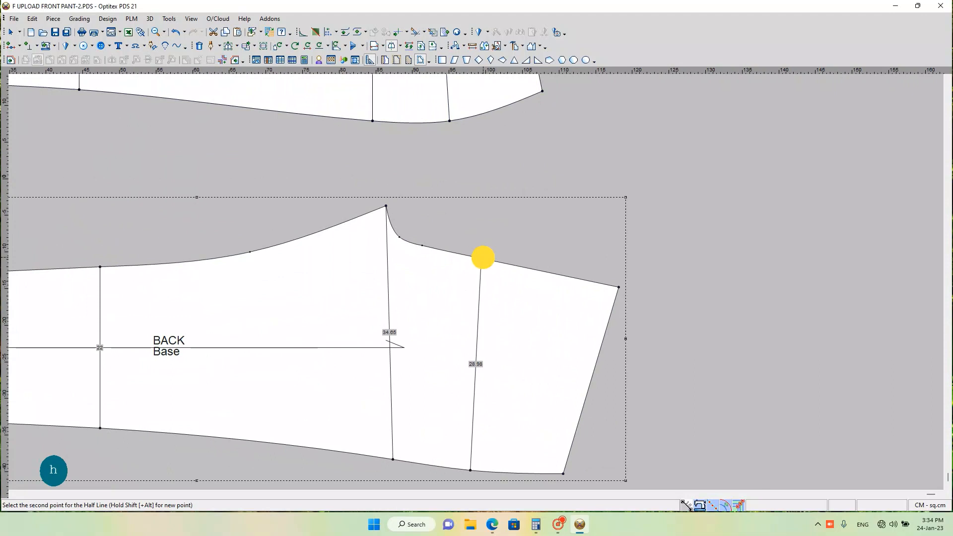
left_click(620, 288)
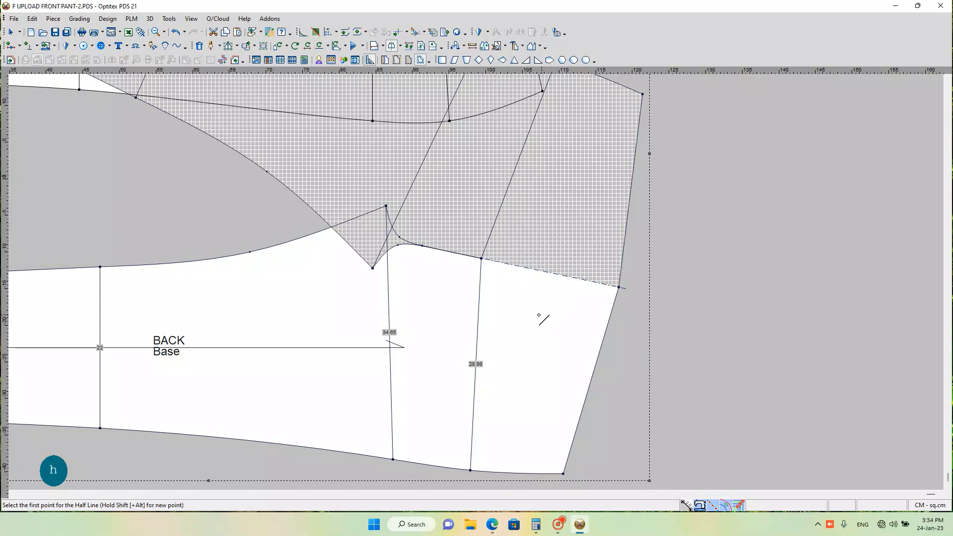
key("ctrl+z")
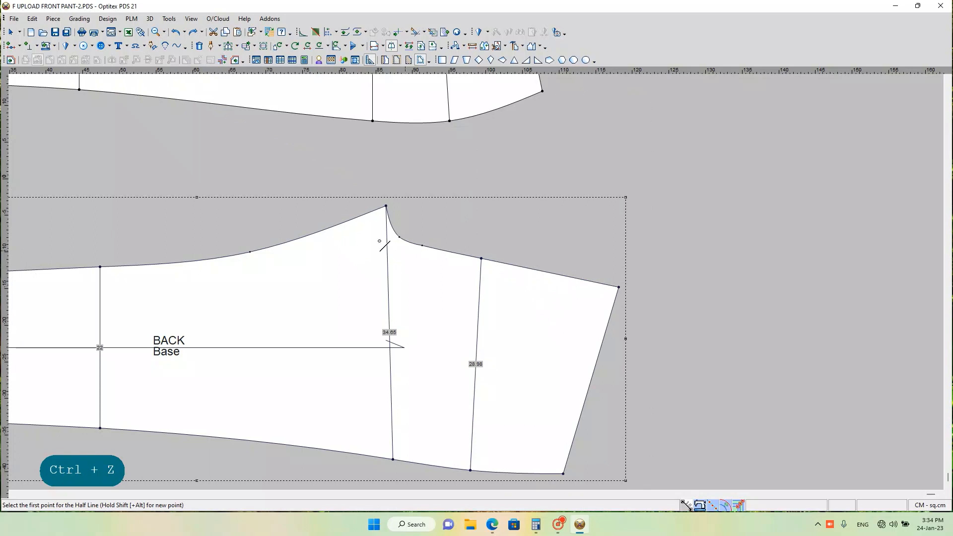
Step: Move the BACK piece's crotch tip by X -0.5 and Y -0.15 cm using the rectangular-area move, and check the crotch curve up close
scroll(381, 248, "down", 3)
scroll(479, 278, "up", 3)
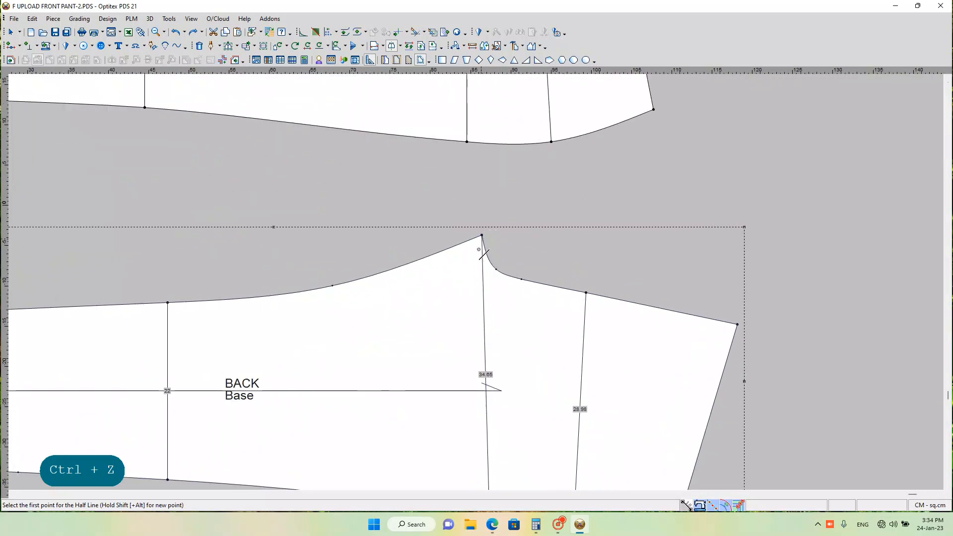
scroll(476, 283, "up", 2)
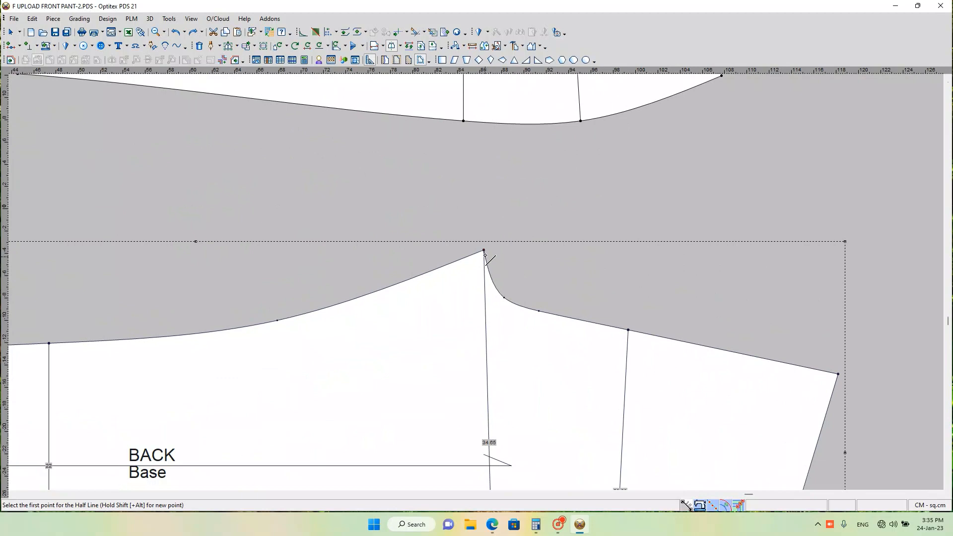
key("q")
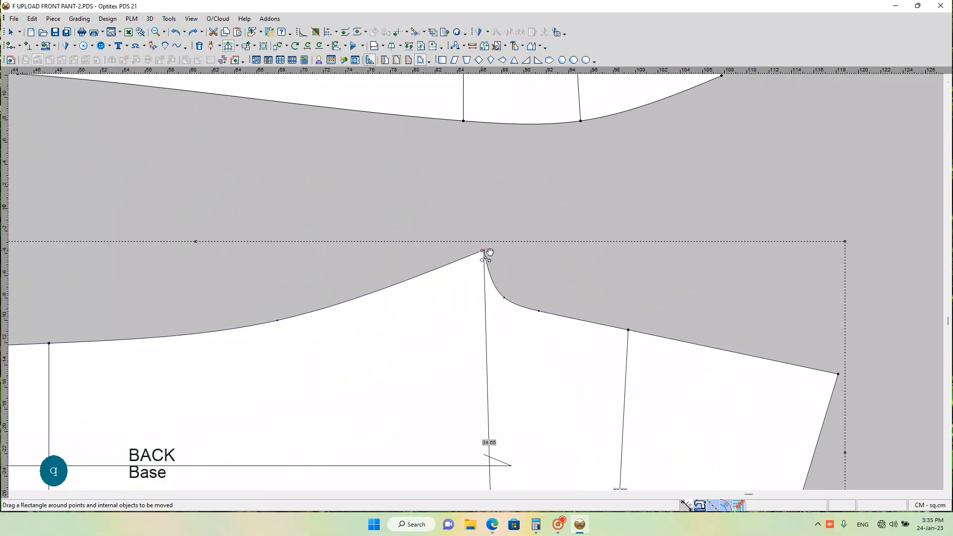
left_click_drag(466, 232, 511, 273)
left_click(483, 250)
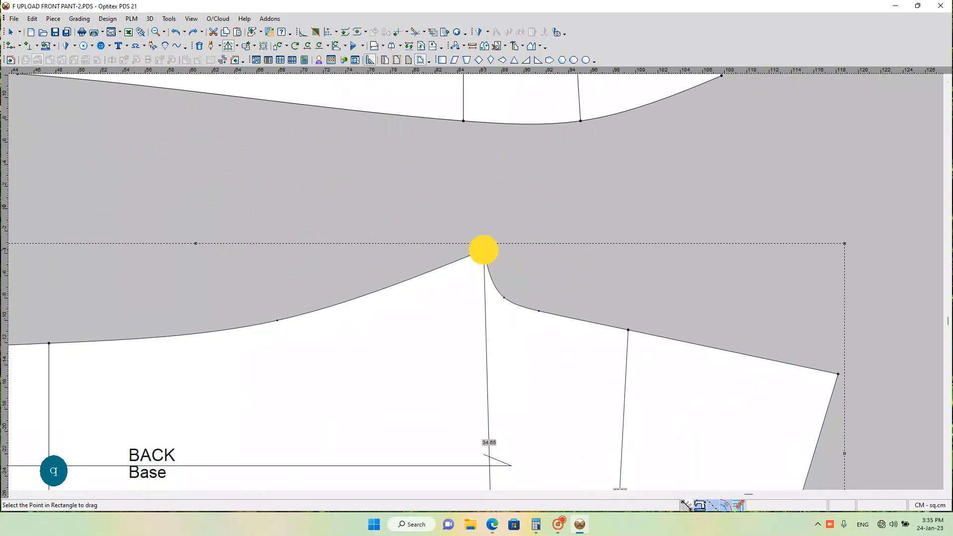
left_click(437, 251)
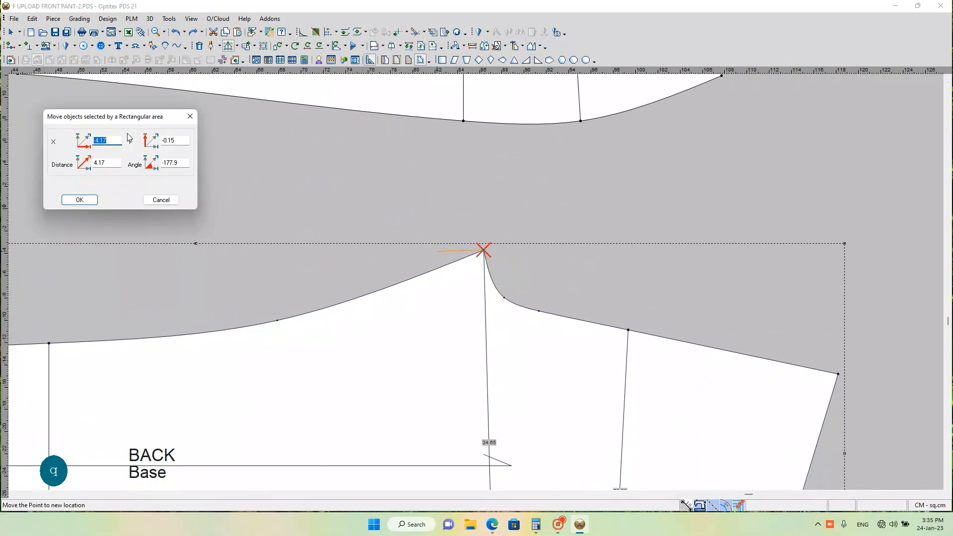
type("-")
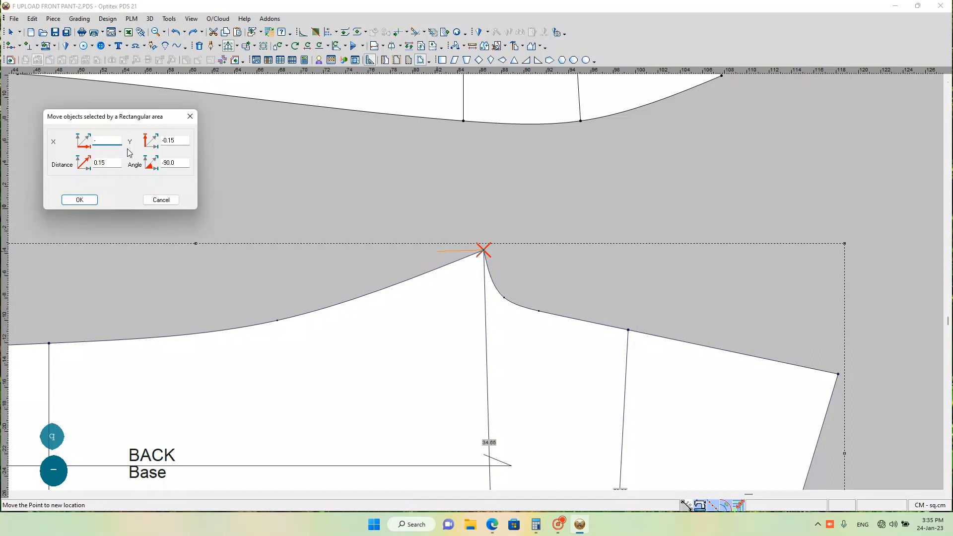
type(".5")
left_click(162, 144)
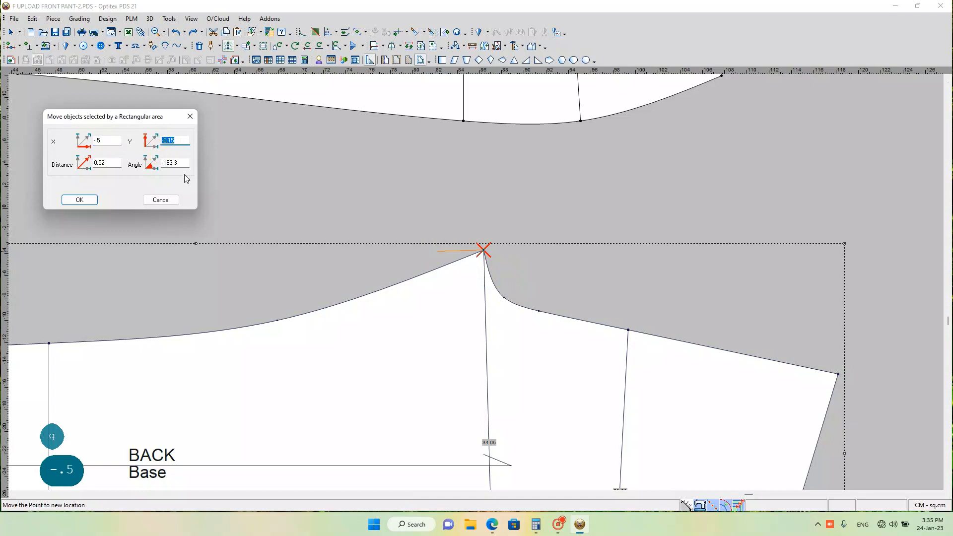
key("Return")
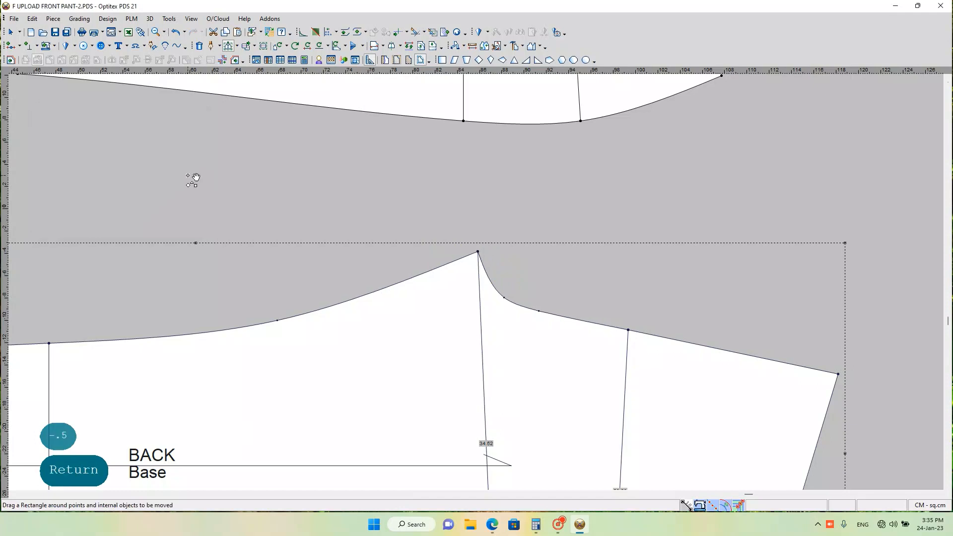
scroll(566, 345, "down", 1)
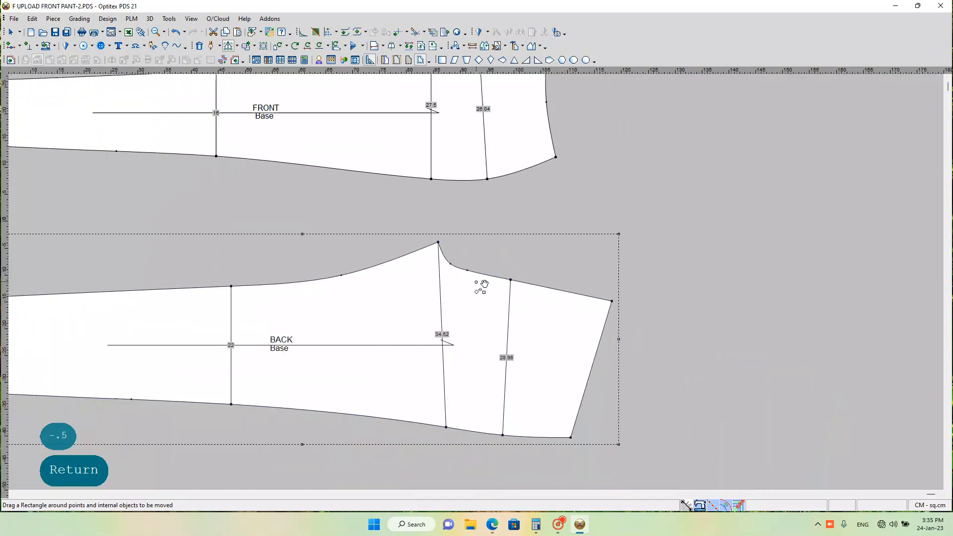
scroll(481, 281, "up", 2)
scroll(481, 283, "up", 1)
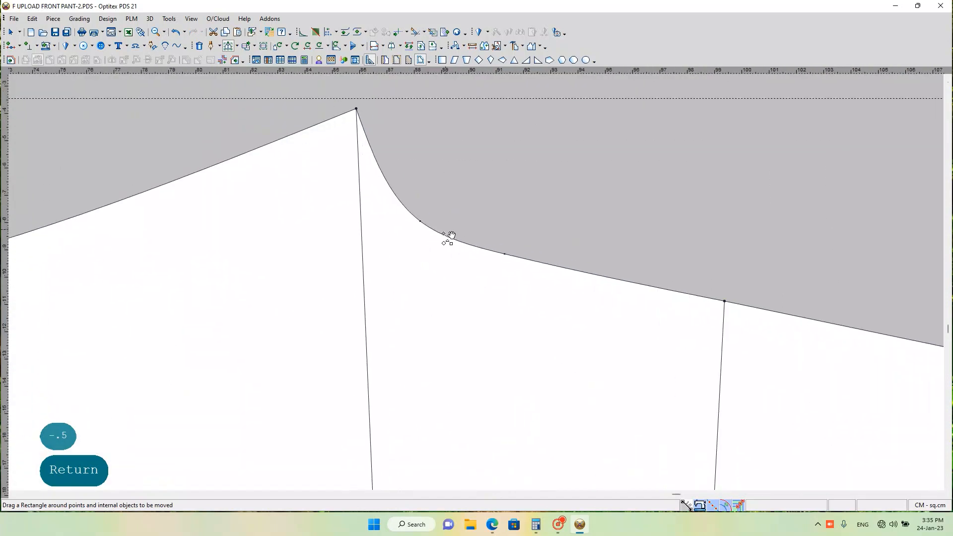
scroll(481, 283, "up", 1)
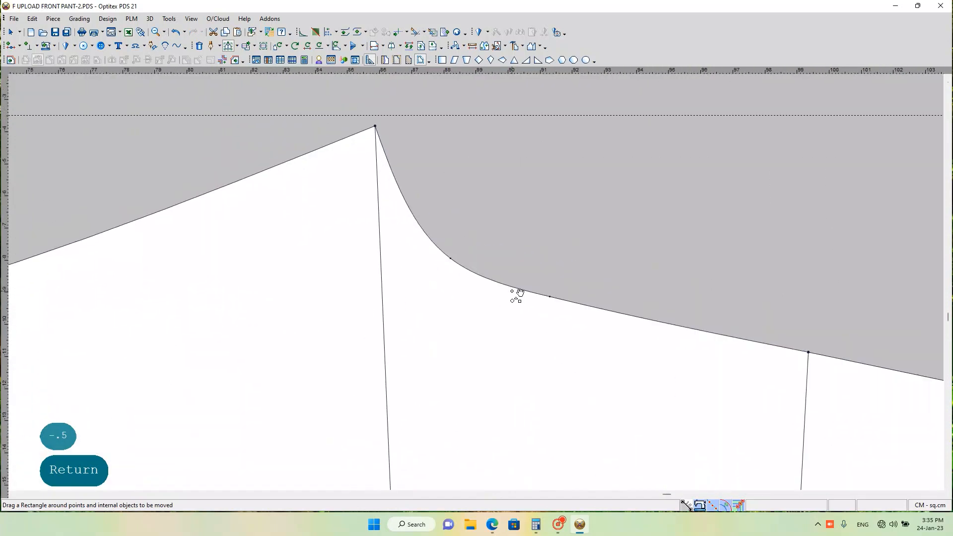
Step: Move the BACK piece's crotch curve point nearest the crotch tip by X -0.74 and Y -0.07 cm to deepen the curve
key("m")
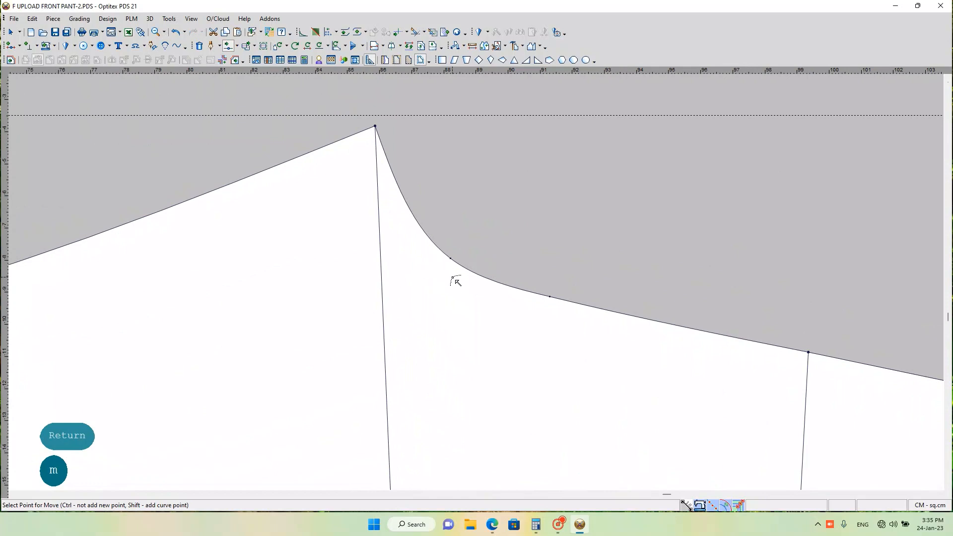
left_click(450, 259)
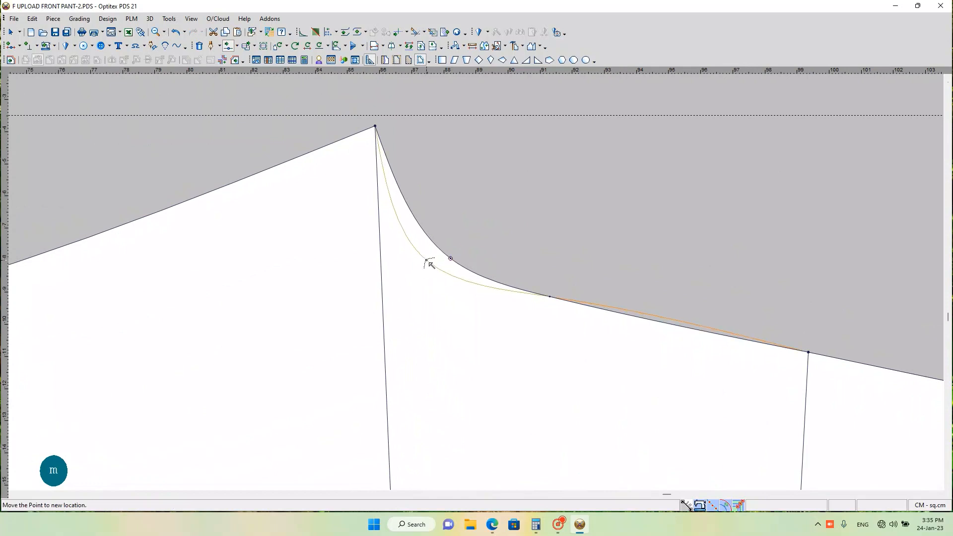
left_click(427, 260)
key("shift")
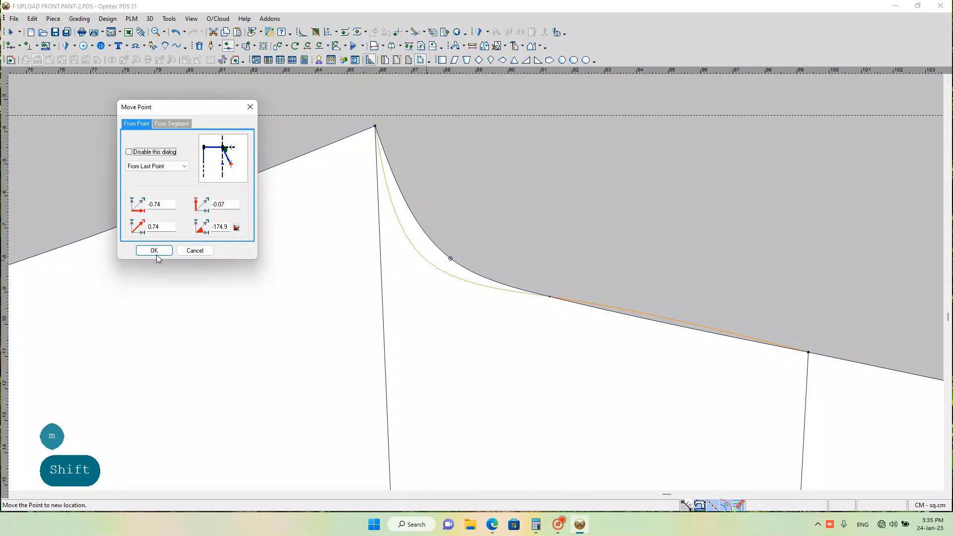
left_click(156, 254)
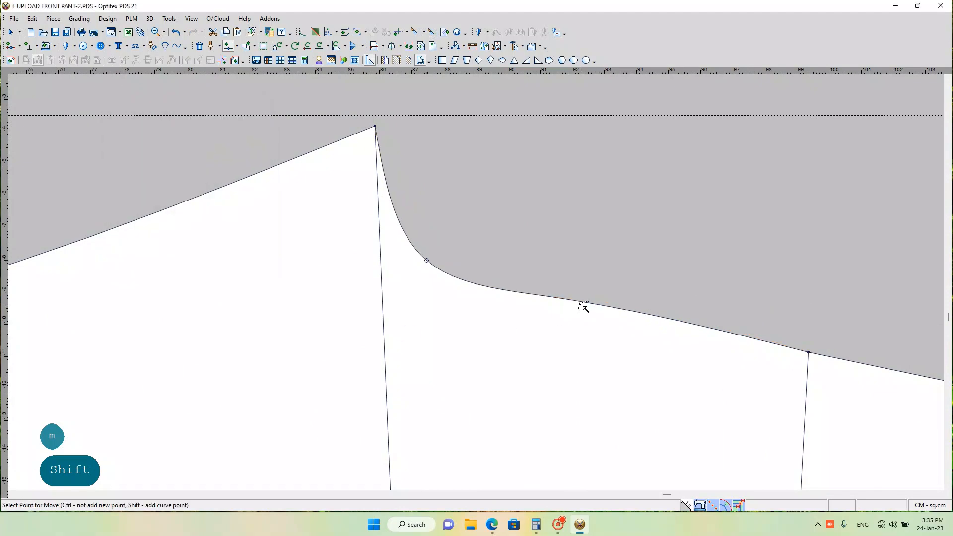
Step: Move the second crotch curve point slightly into the BACK piece so the curve runs smoothly into the centre-back seam
left_click(550, 297)
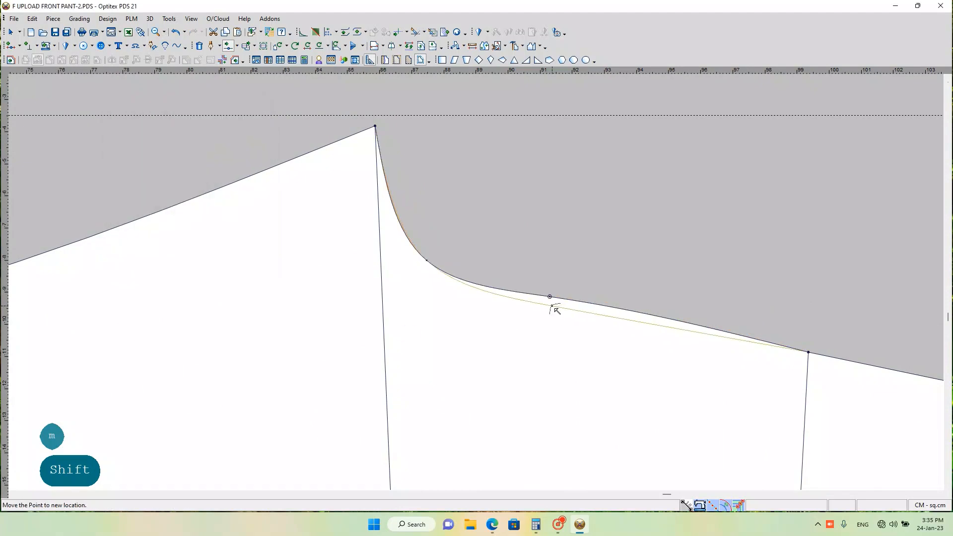
left_click(551, 305, "shift")
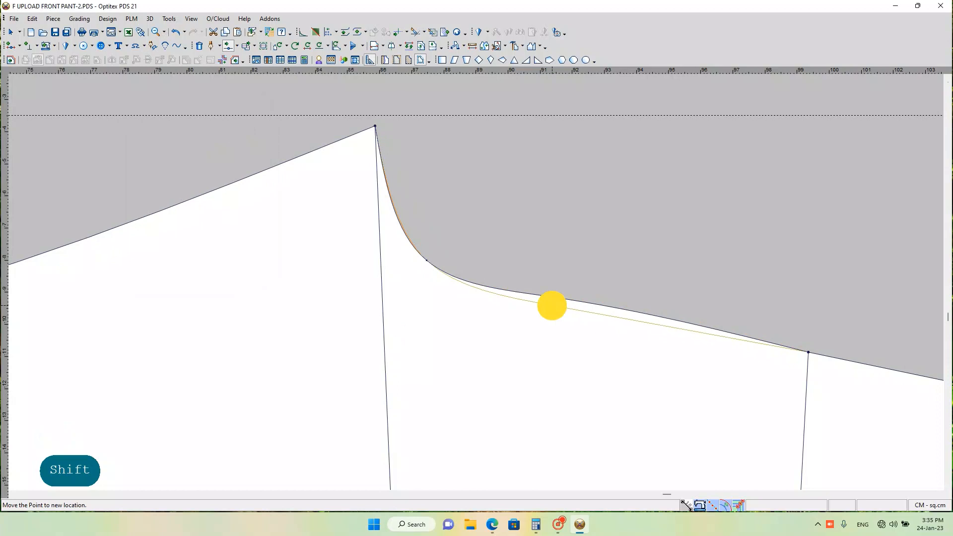
left_click(148, 251)
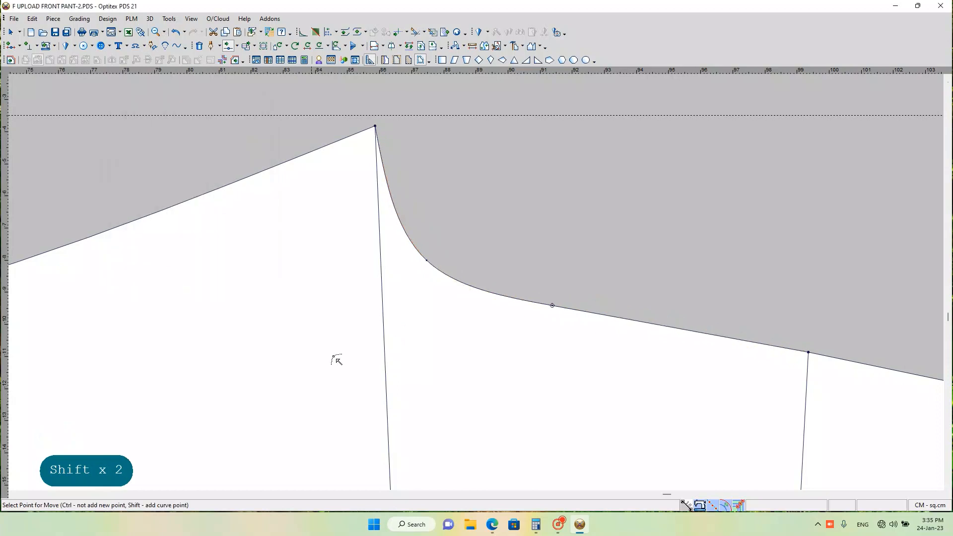
left_click(619, 303)
Step: Move the BACK piece's centre-back waist corner by X -0.5 and Y 0 cm using the rectangular-area move
scroll(476, 282, "down", 2)
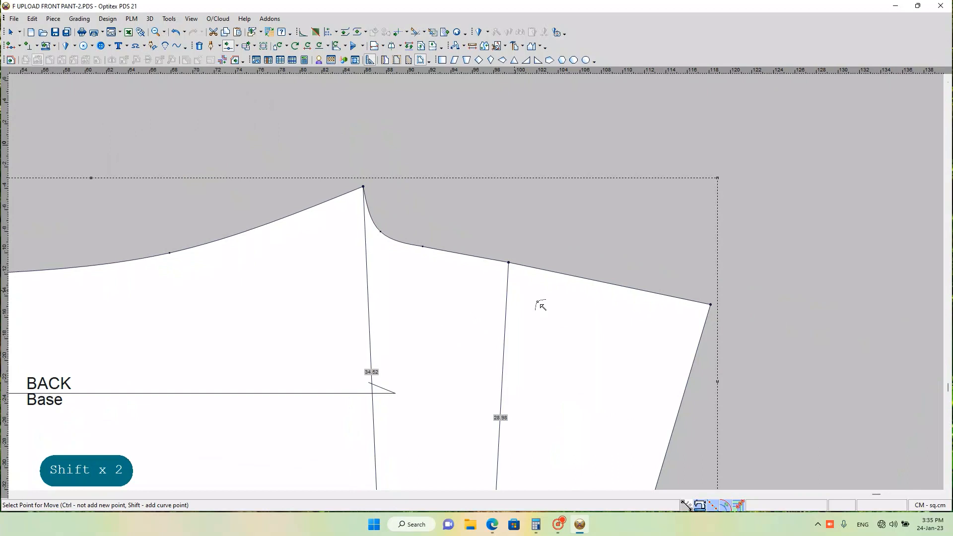
scroll(542, 304, "down", 2)
scroll(480, 283, "up", 2)
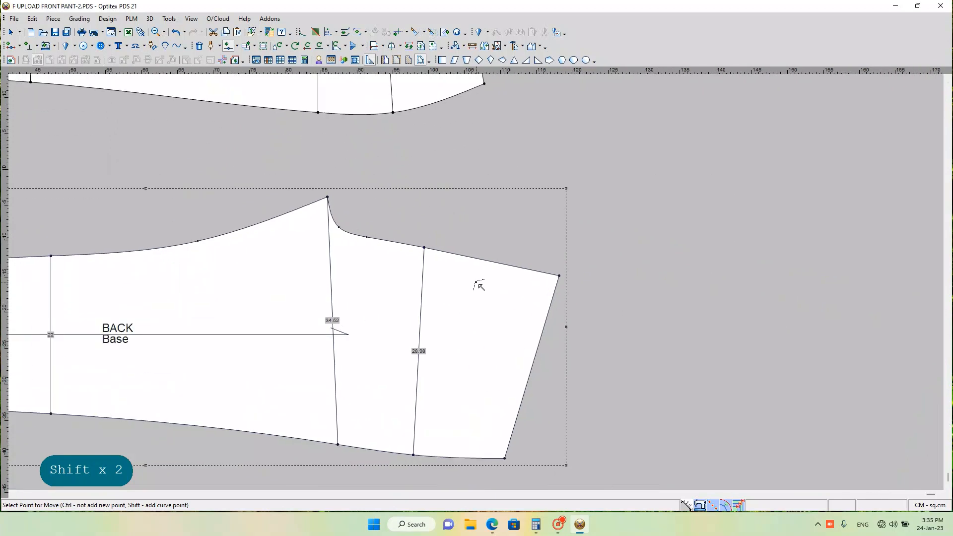
scroll(480, 285, "up", 2)
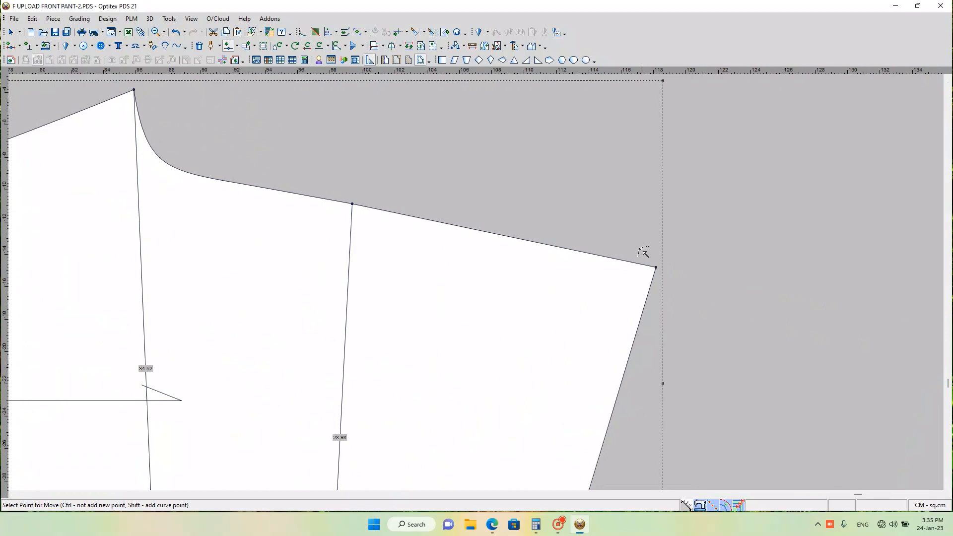
key("q")
left_click_drag(636, 244, 677, 286)
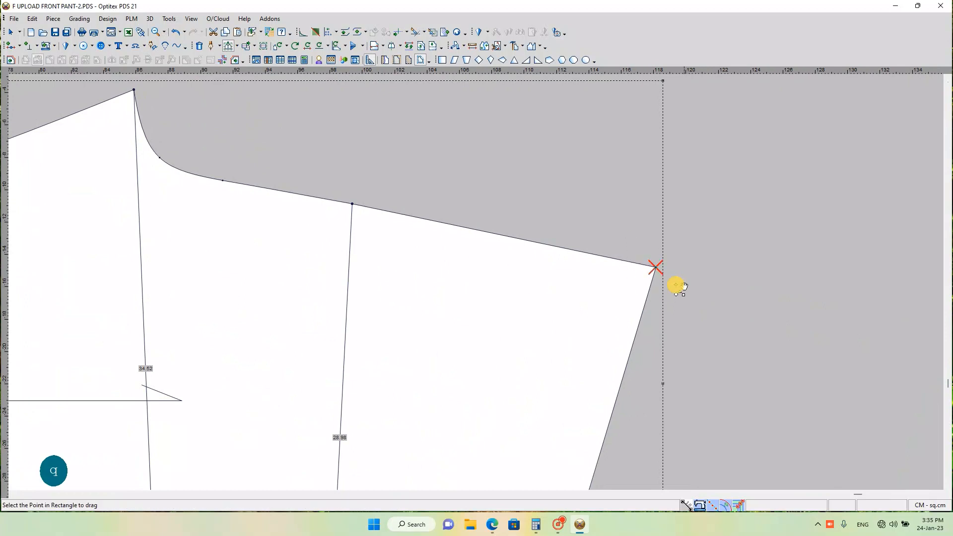
left_click(656, 267)
left_click(618, 266)
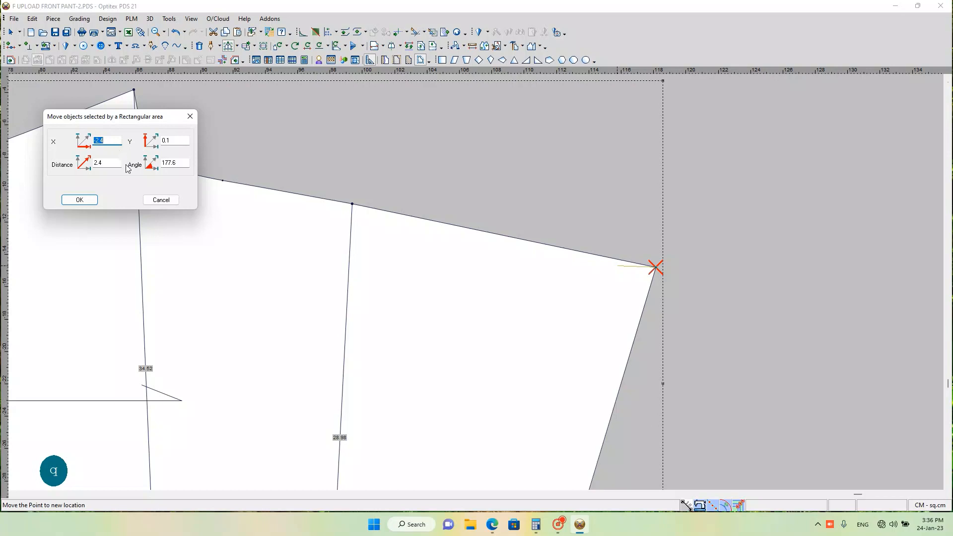
type("-.")
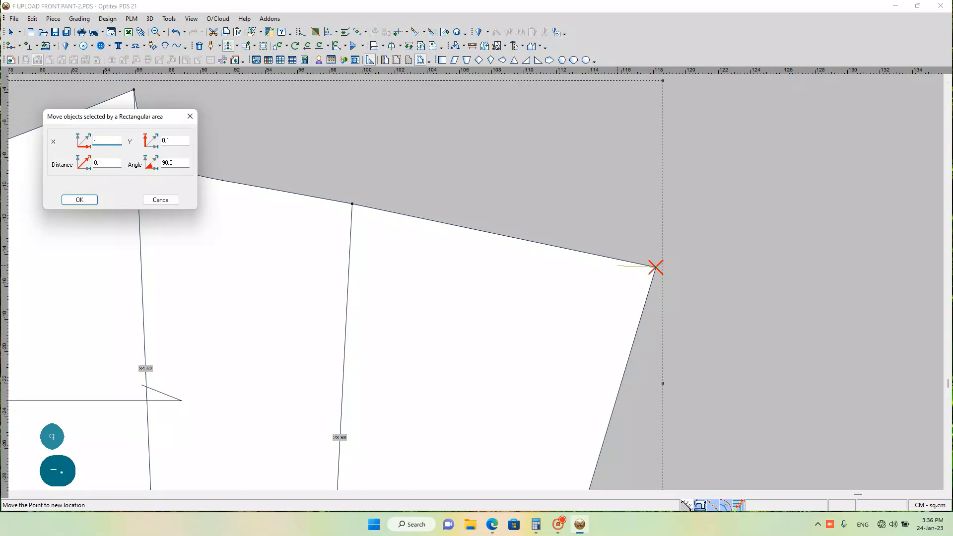
type("5")
double_click(164, 142)
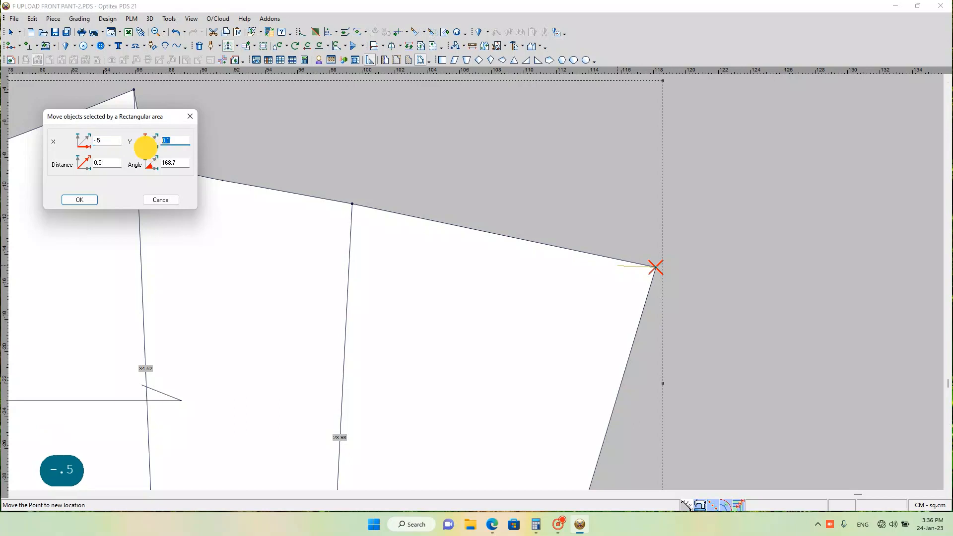
type("0")
key("Return")
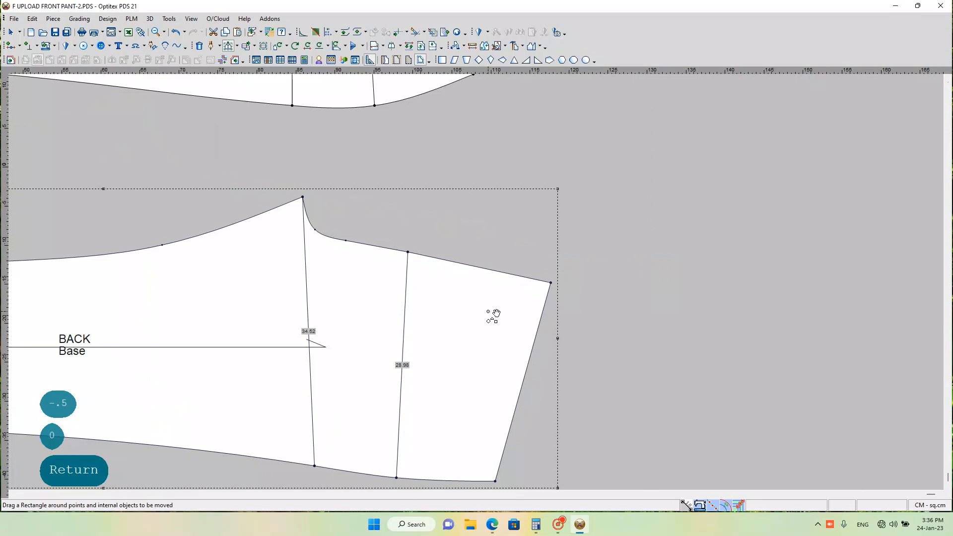
Step: Try a Half Line mirror of the BACK piece from the centre-back hip point to the waist corner, and undo it
scroll(464, 310, "up", 1)
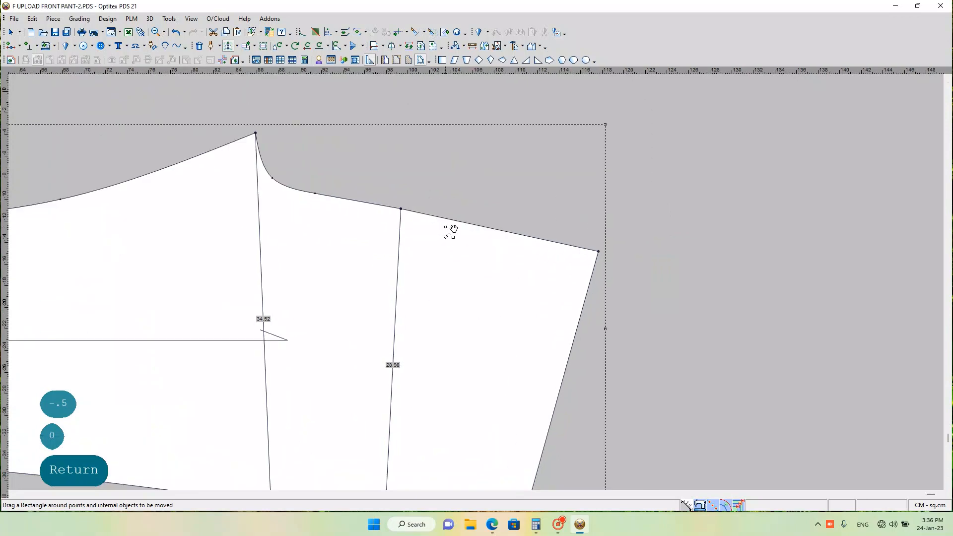
key("h")
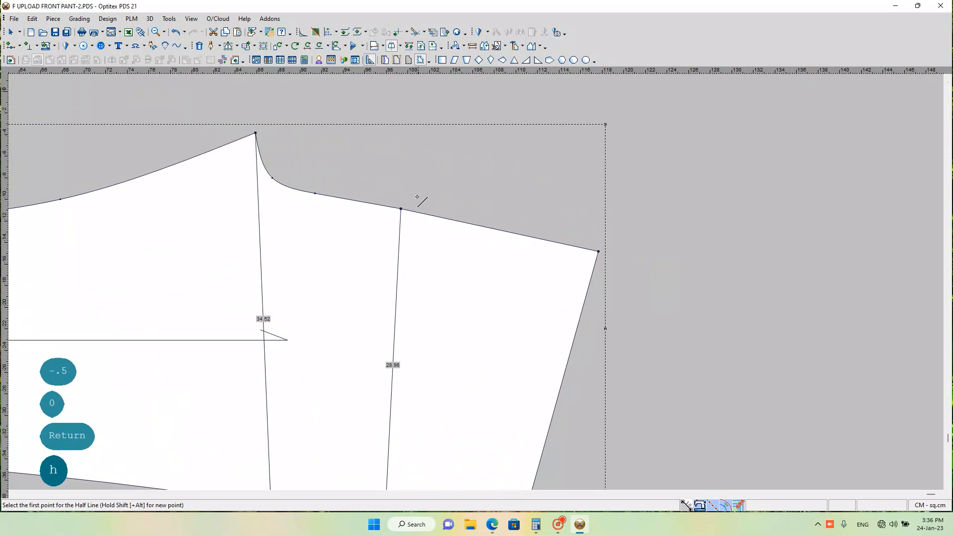
left_click(402, 210)
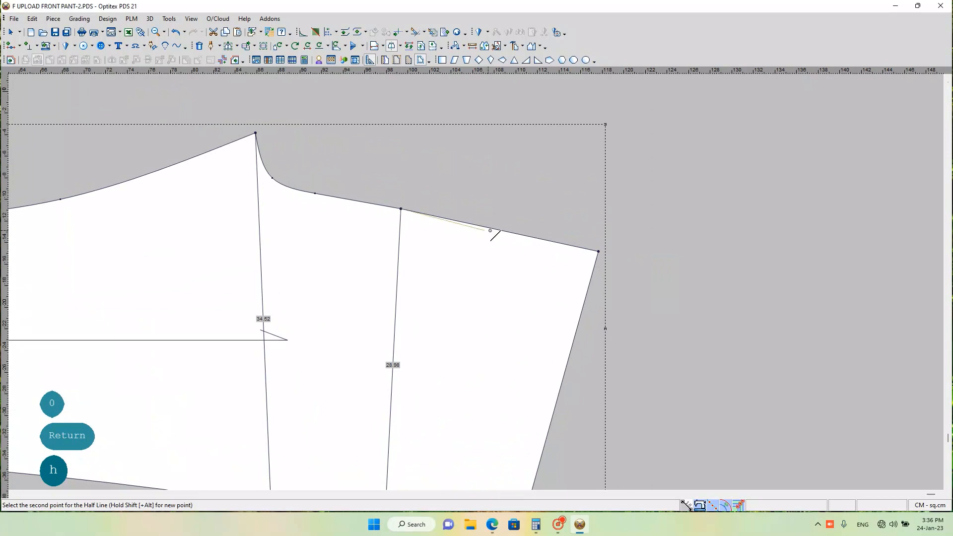
left_click(598, 252)
scroll(575, 292, "down", 3)
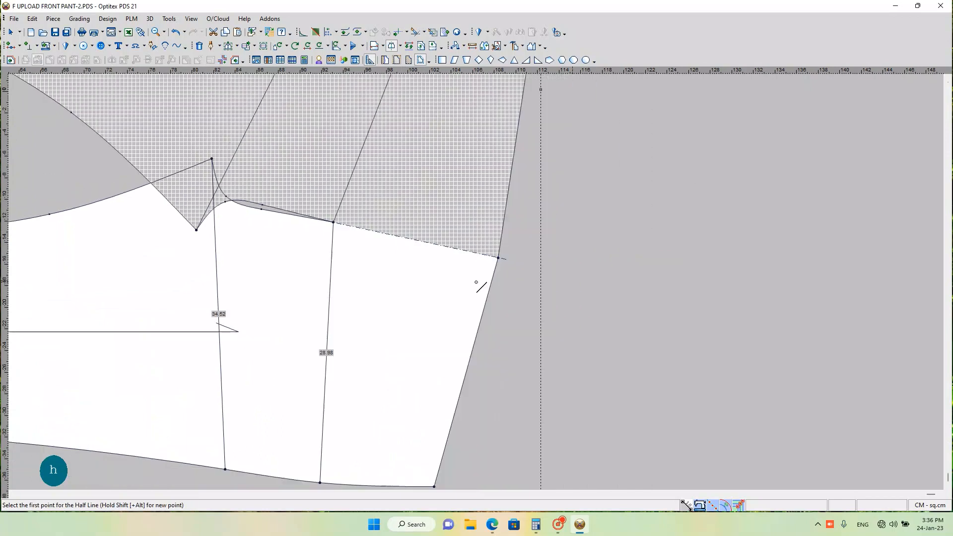
scroll(479, 282, "down", 1)
scroll(480, 282, "up", 2)
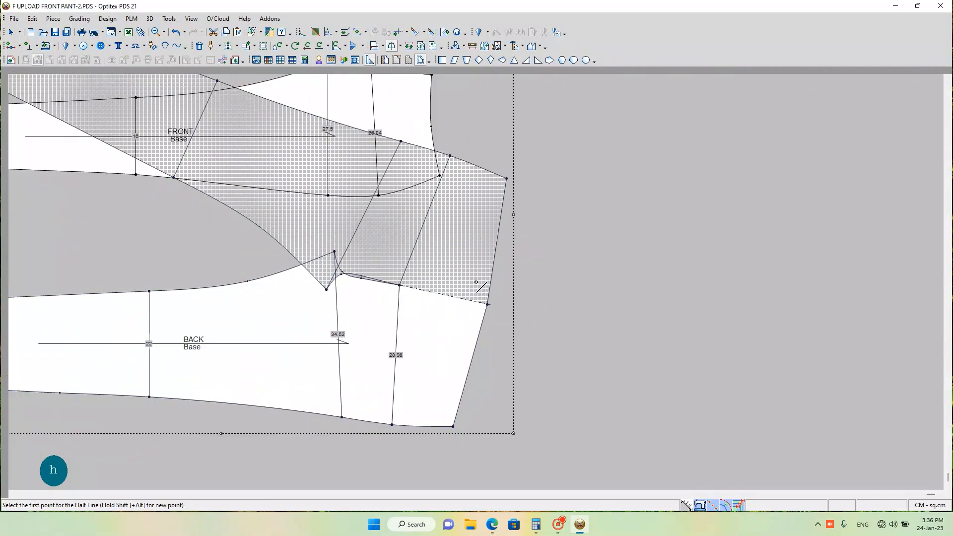
scroll(431, 308, "up", 1)
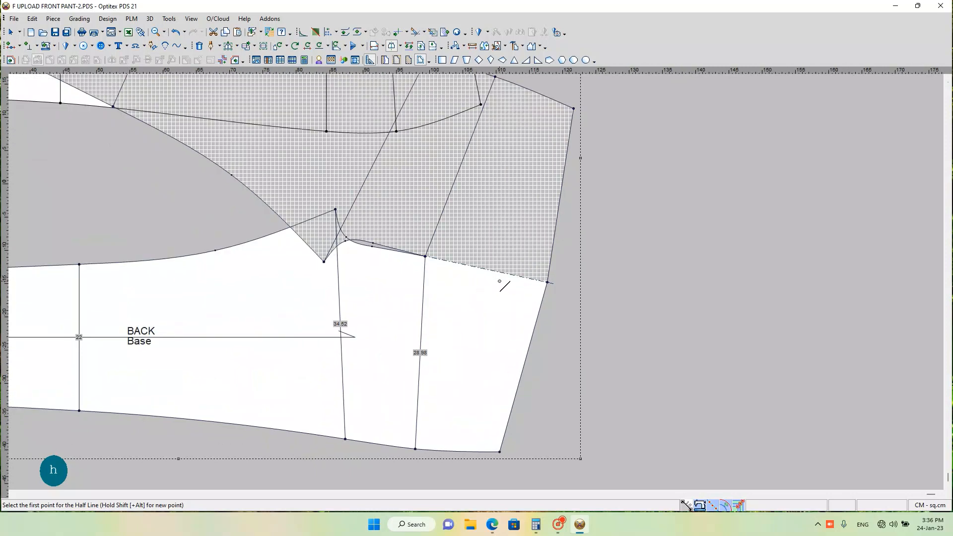
key("ctrl+z")
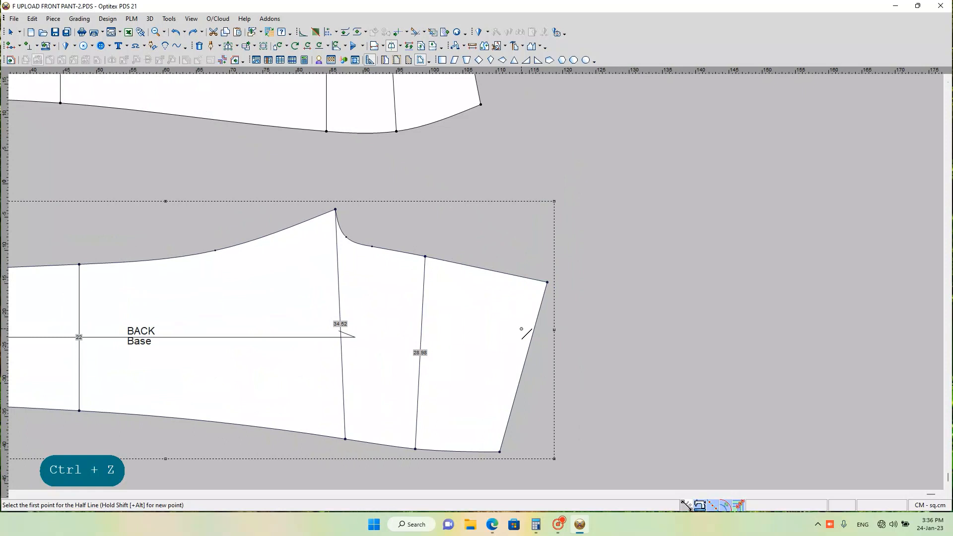
Step: Measure the BACK piece's crotch seam from the crotch tip to the centre-back waist corner
scroll(483, 316, "down", 1)
scroll(518, 261, "up", 1)
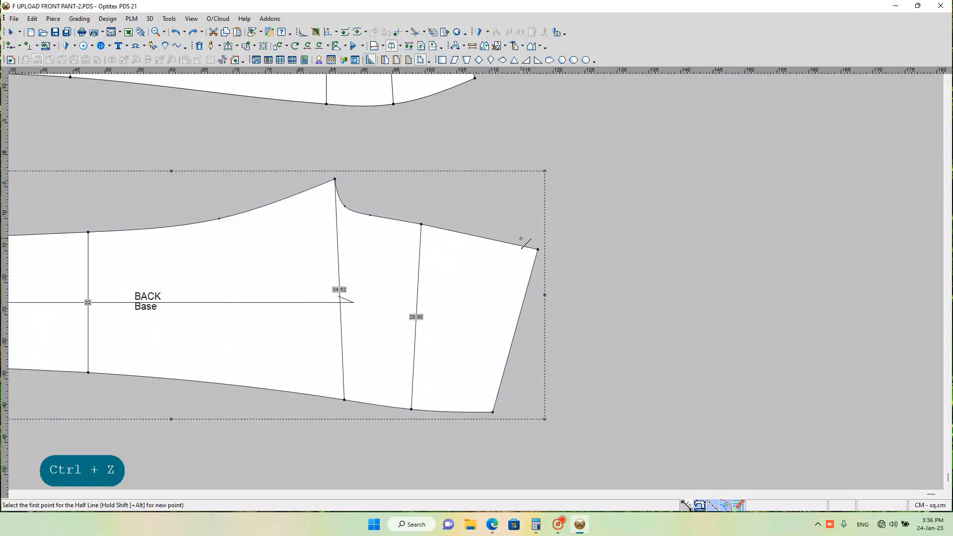
scroll(448, 255, "down", 2)
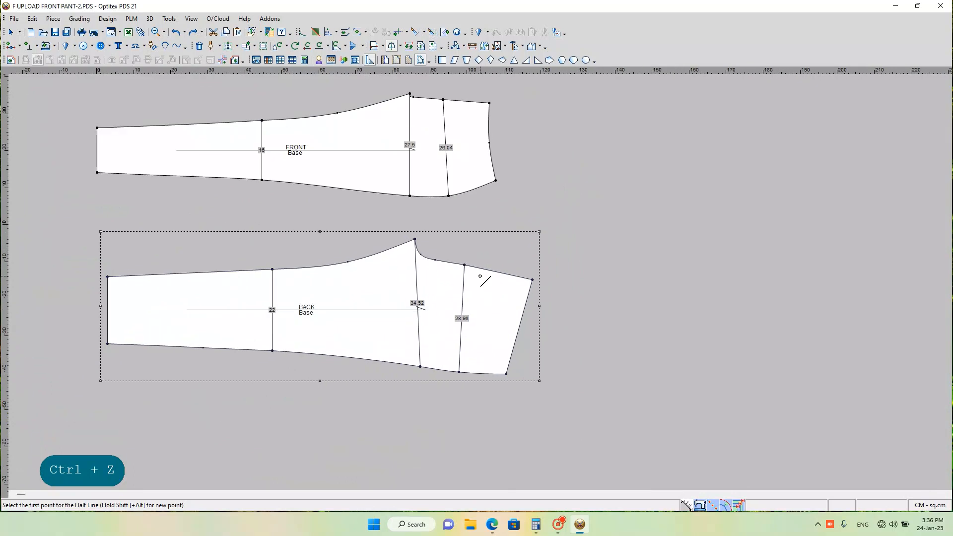
left_click(472, 46)
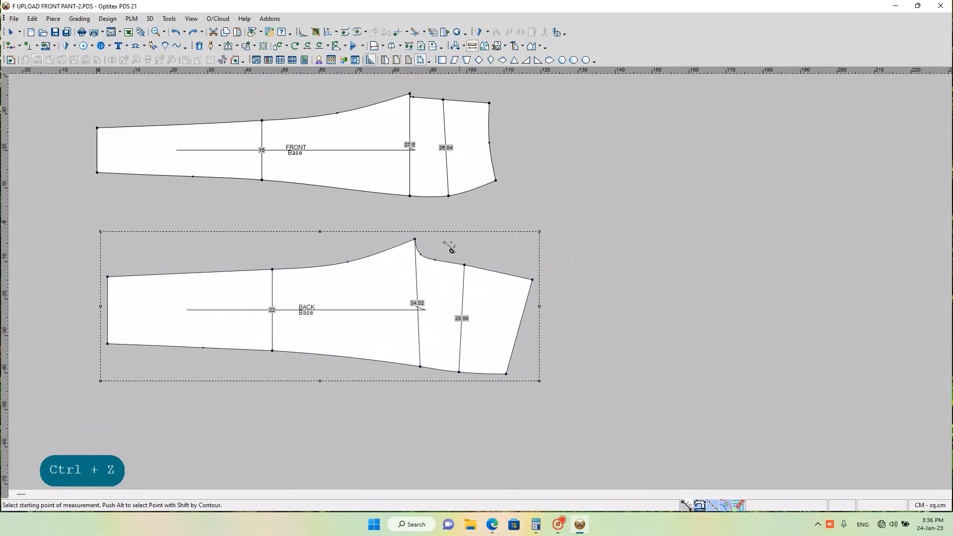
left_click(414, 238)
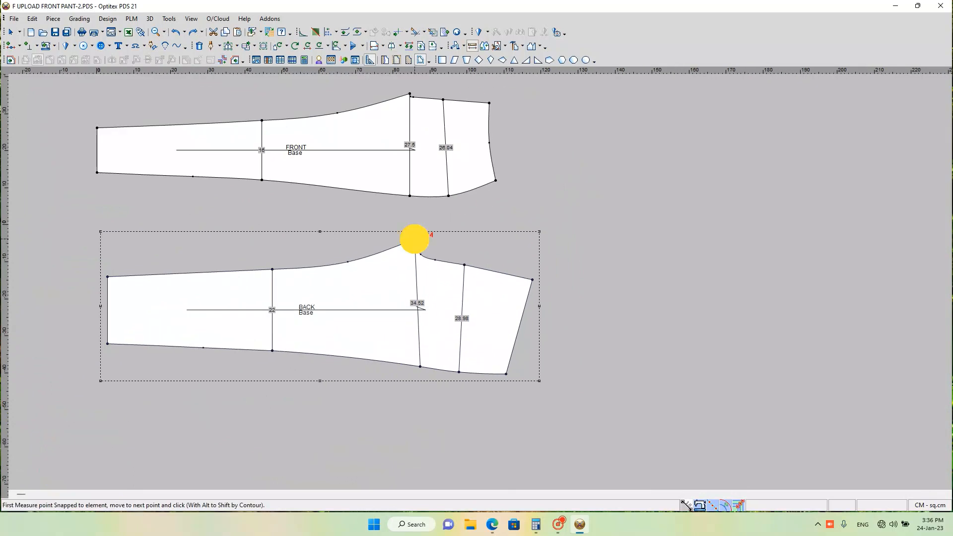
left_click(532, 279)
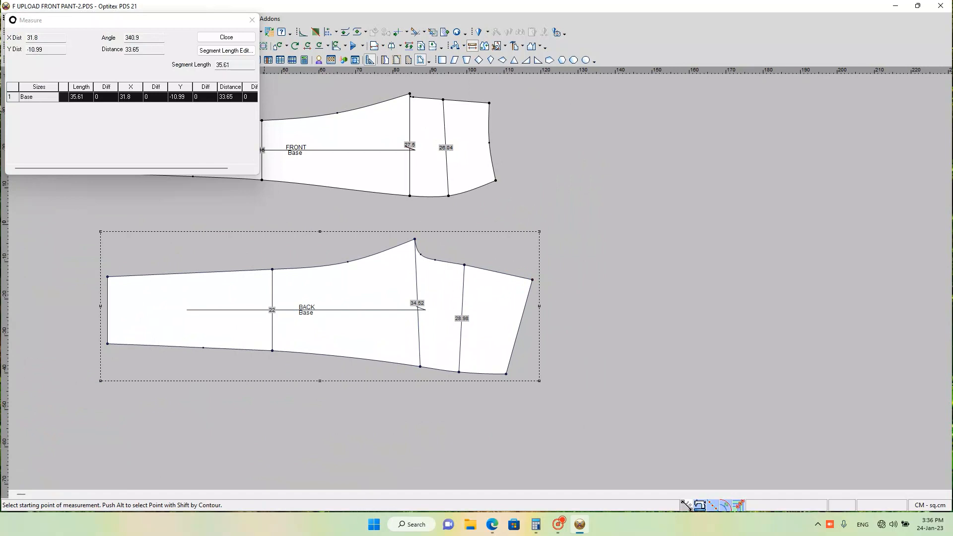
left_click(252, 20)
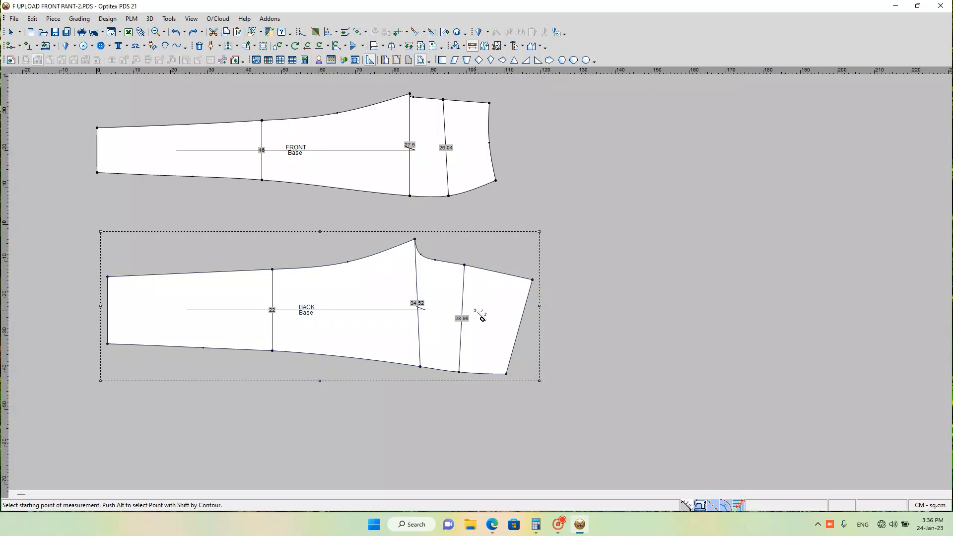
Step: Move the BACK piece's centre-back hip point and waist corner together by X -0.3 and Y 0 cm using the rectangular-area move
scroll(479, 293, "down", 2)
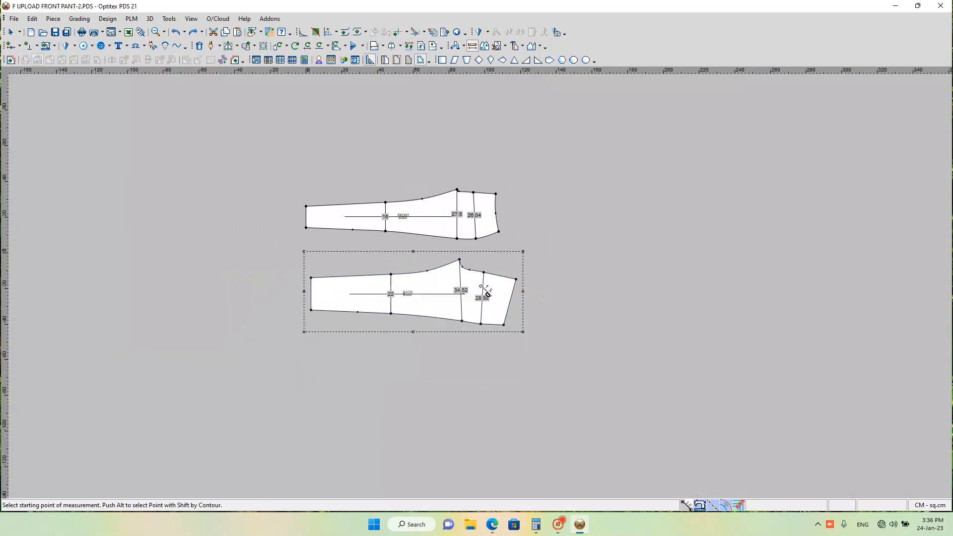
scroll(487, 292, "up", 4)
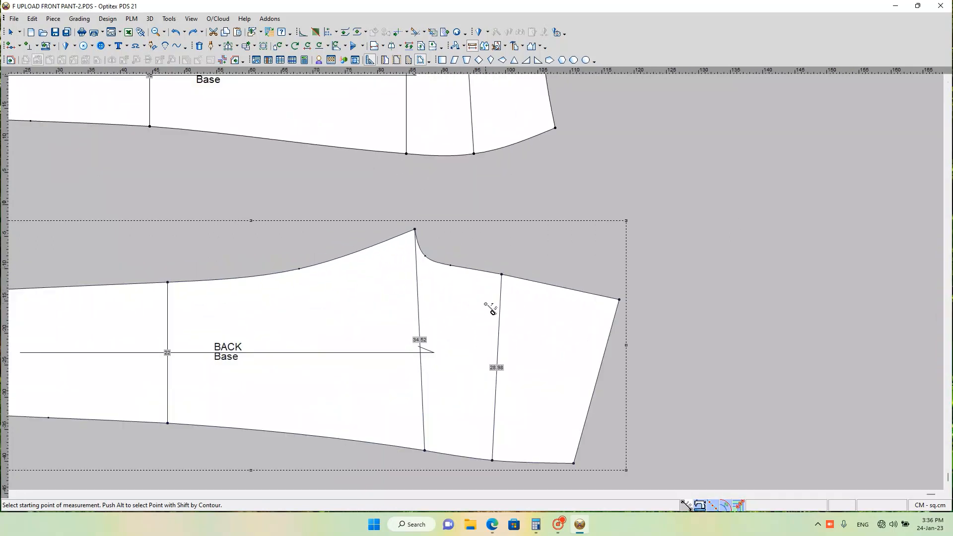
key("q")
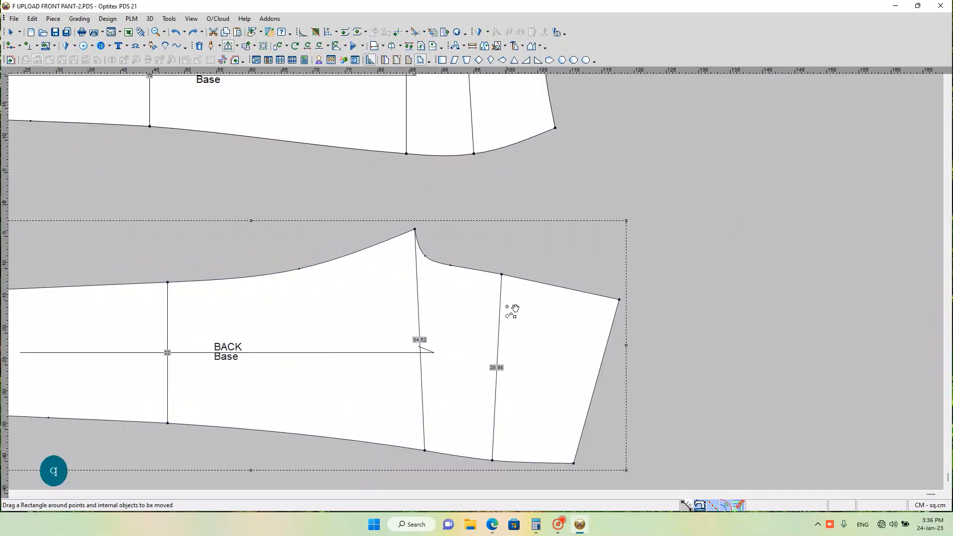
left_click_drag(489, 256, 631, 327)
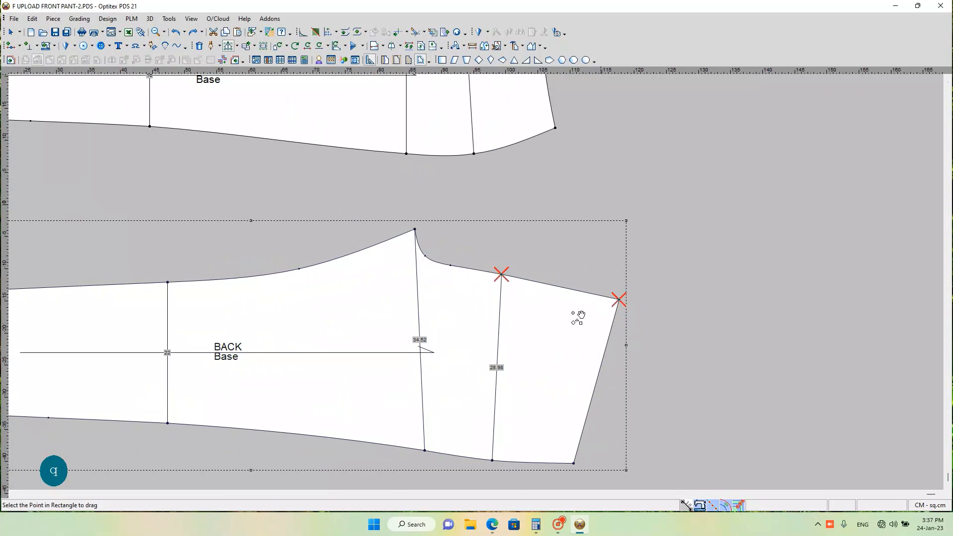
left_click(618, 298)
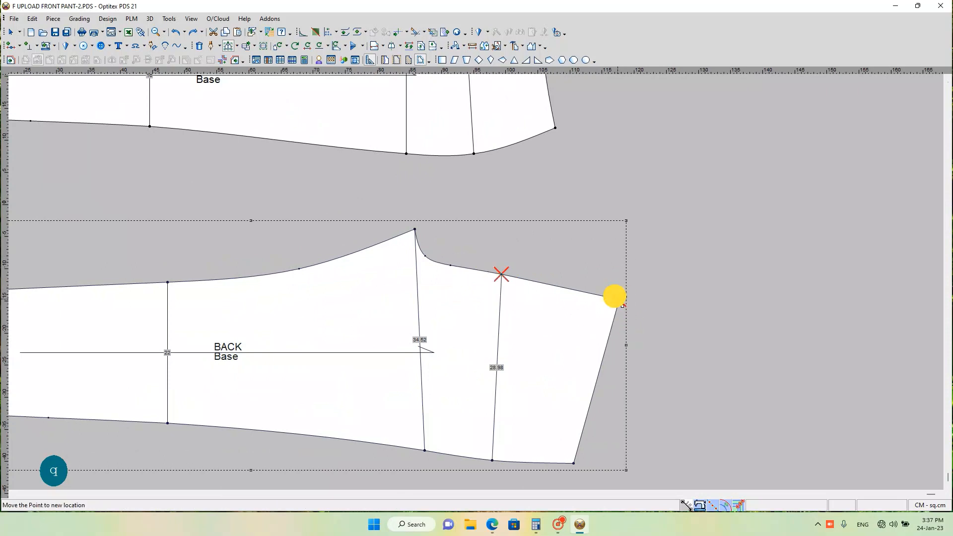
left_click(589, 297)
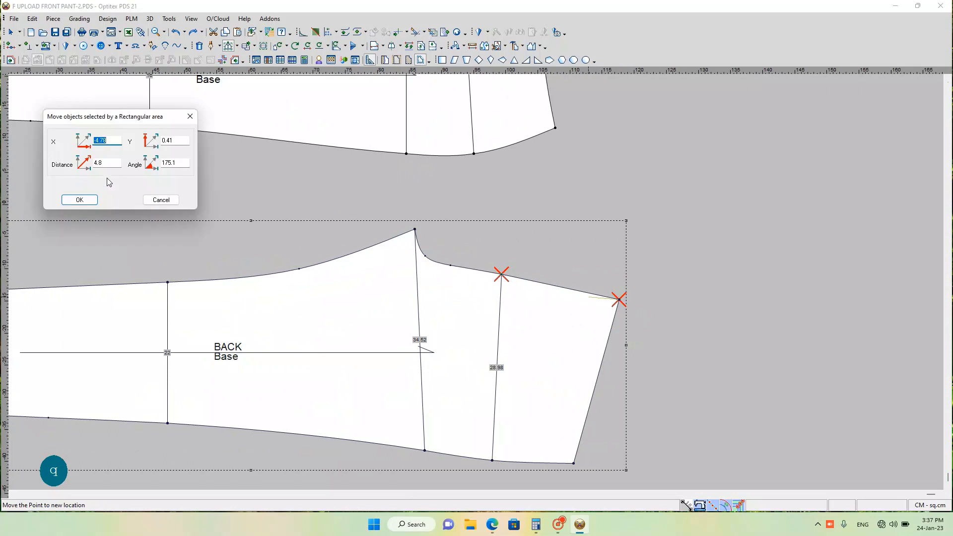
type("-.3")
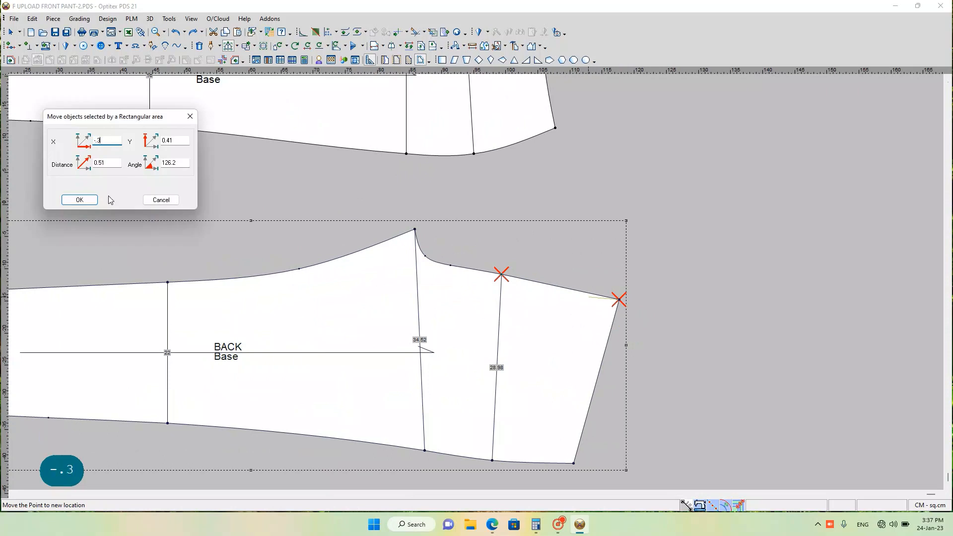
left_click(175, 140)
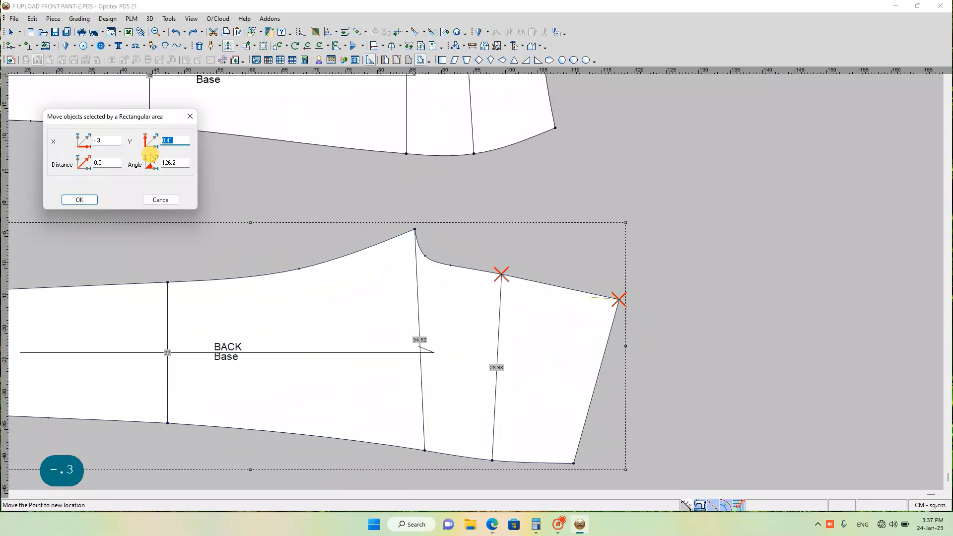
type("0")
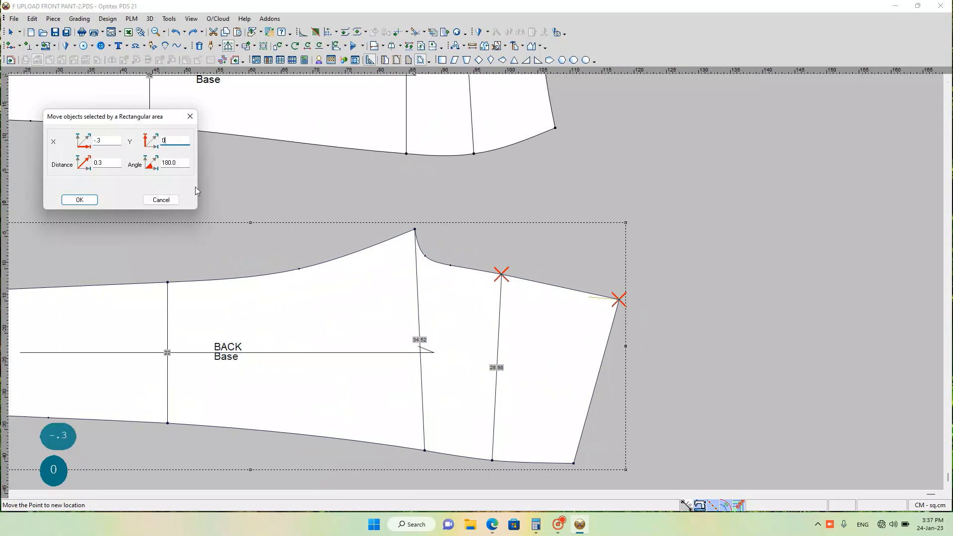
key("Return")
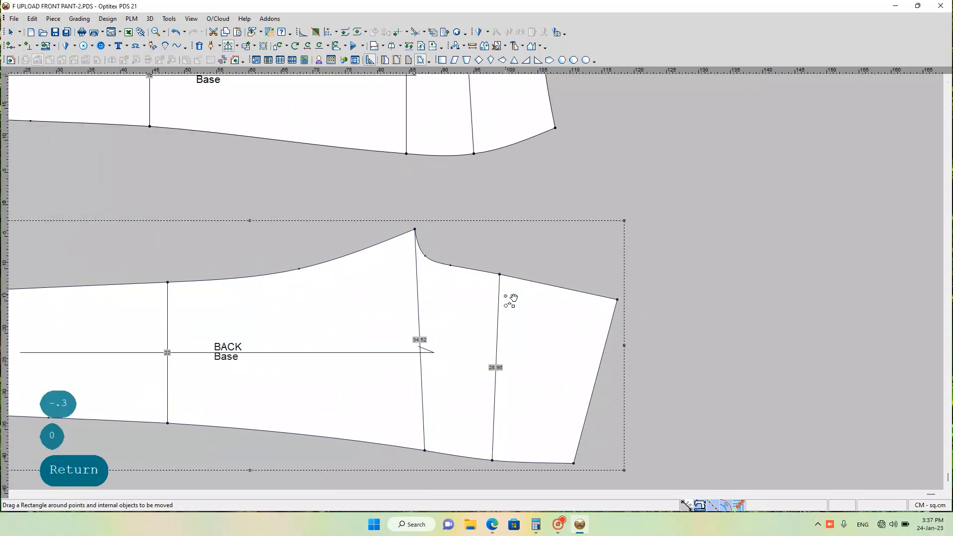
right_click(785, 265)
left_click(781, 263)
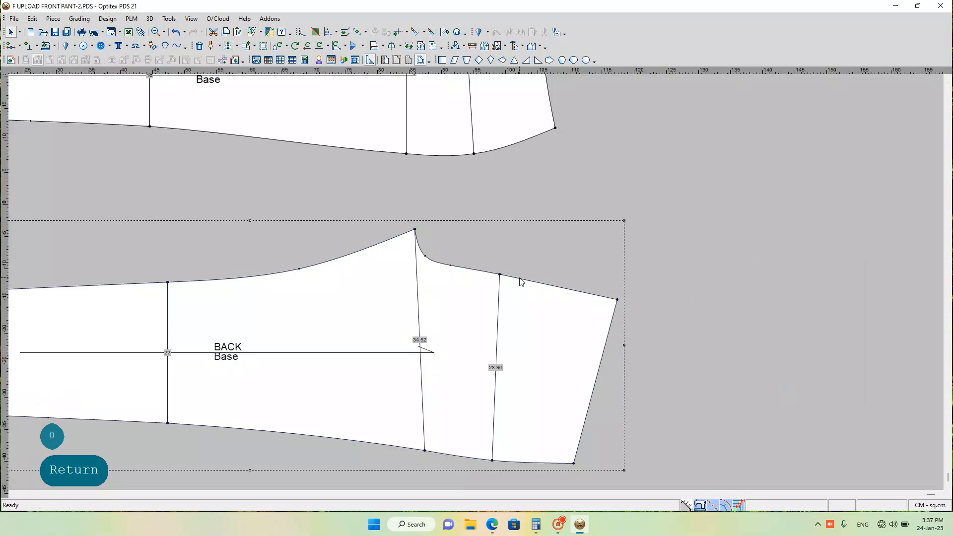
Step: Try a Half Line mirror of the BACK piece from the shifted centre-back hip point to the waist corner, and undo it
key("h")
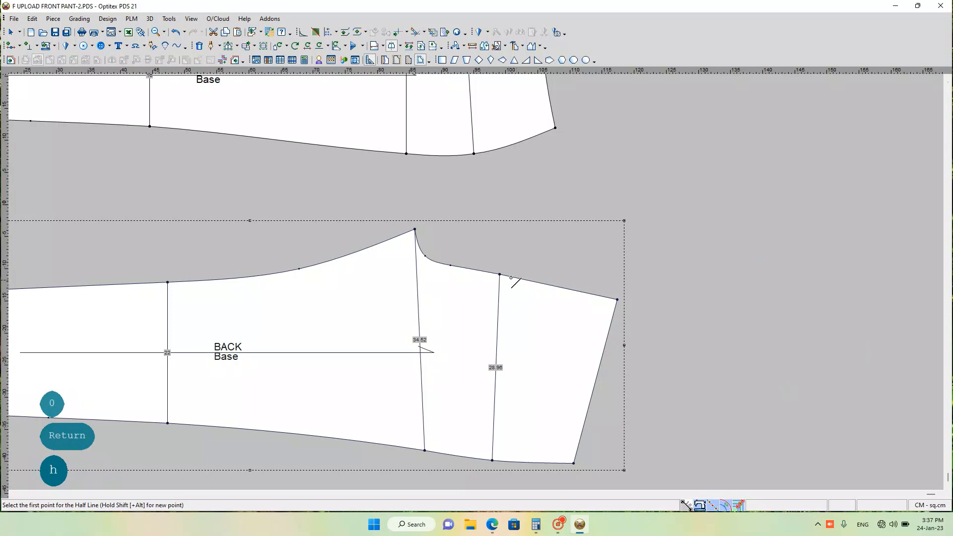
left_click(501, 275)
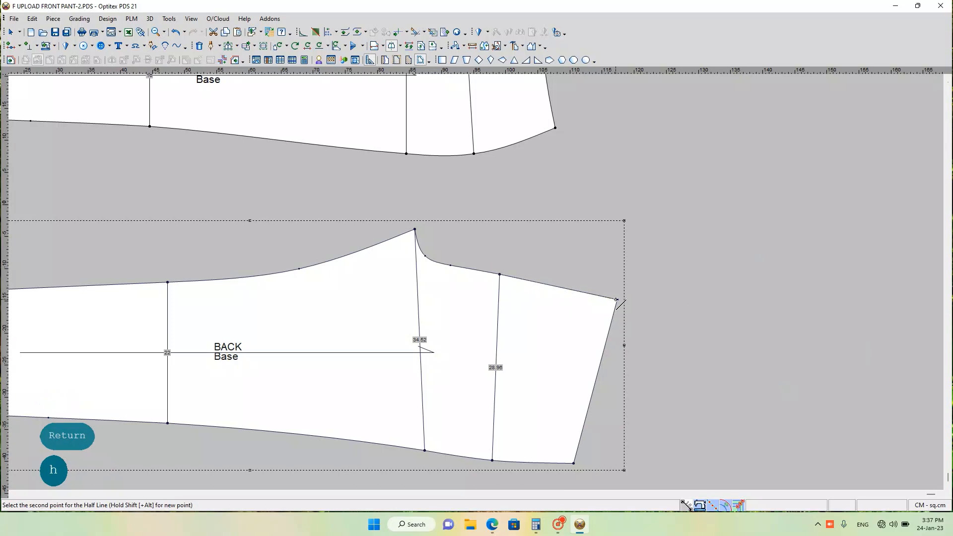
left_click(616, 300)
scroll(618, 309, "down", 2)
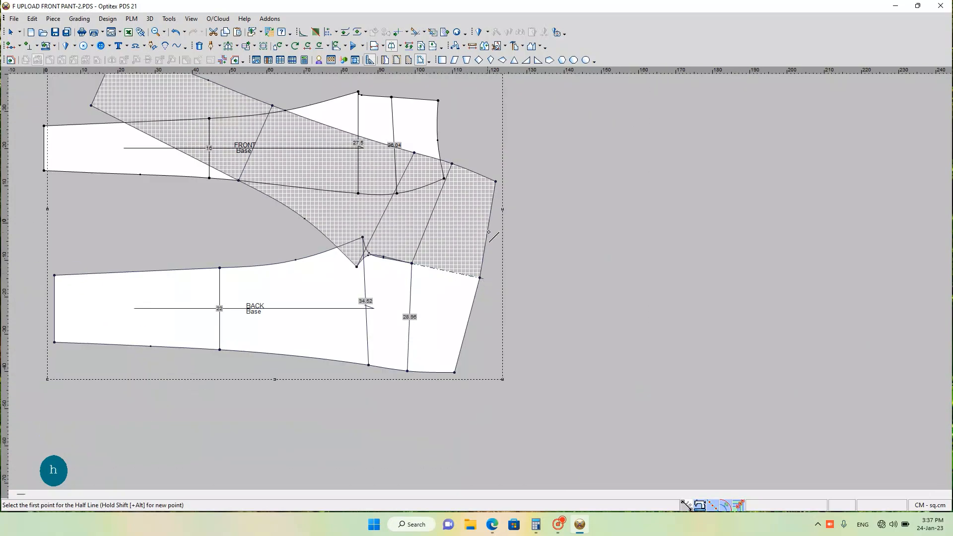
scroll(456, 260, "up", 1)
scroll(490, 294, "down", 1)
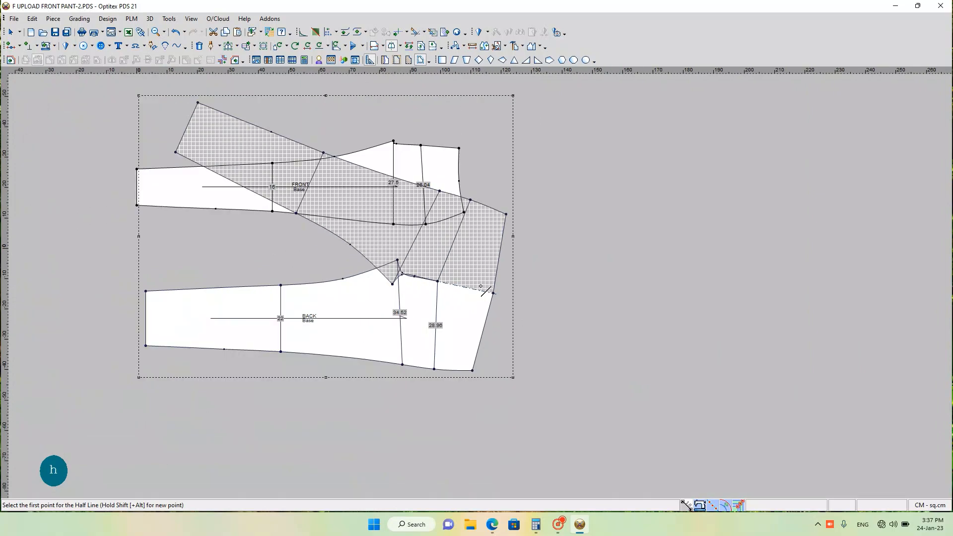
key("ctrl+z")
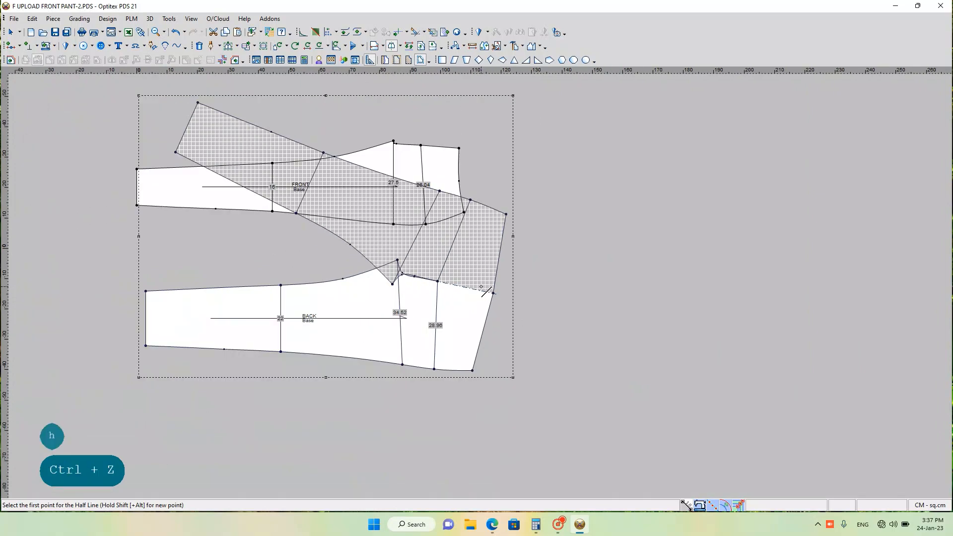
scroll(471, 299, "up", 2)
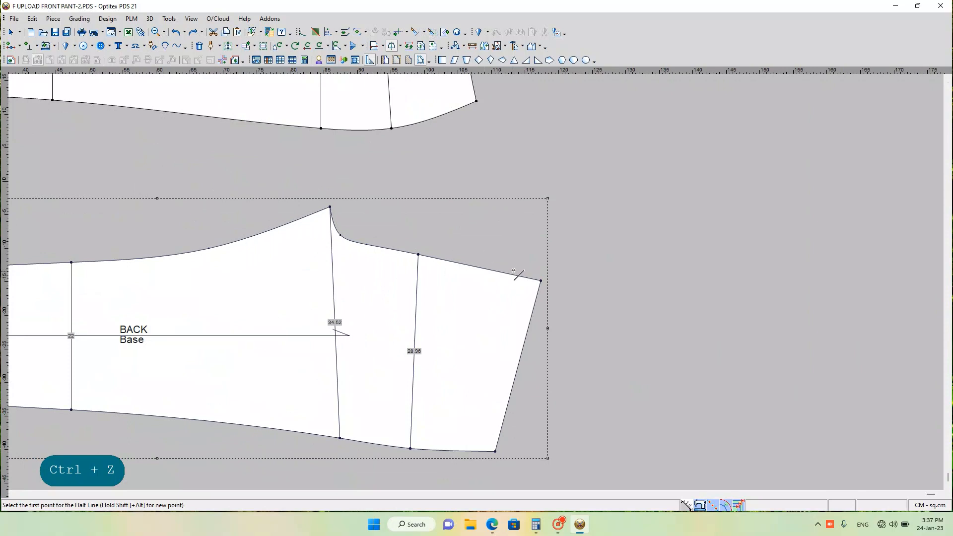
key("q")
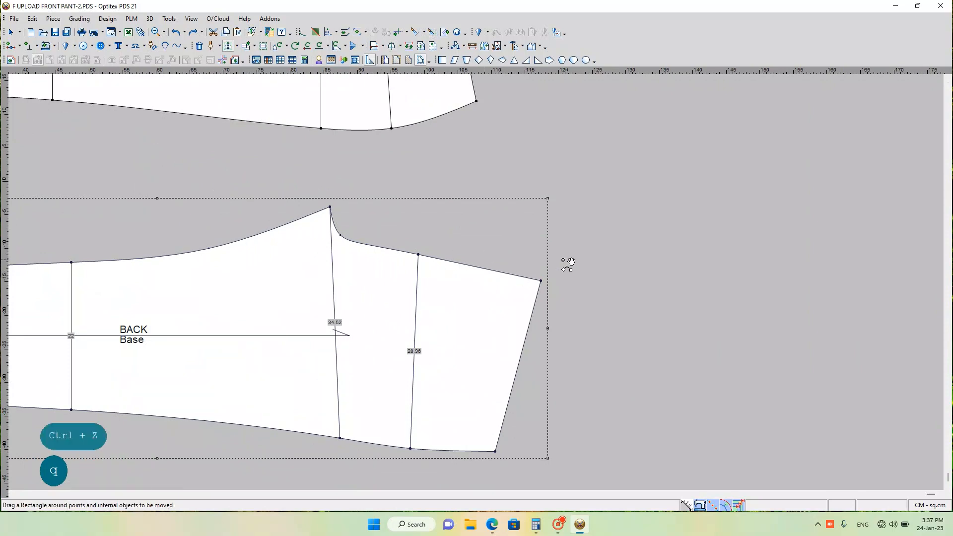
left_click_drag(512, 256, 551, 298)
left_click(514, 283)
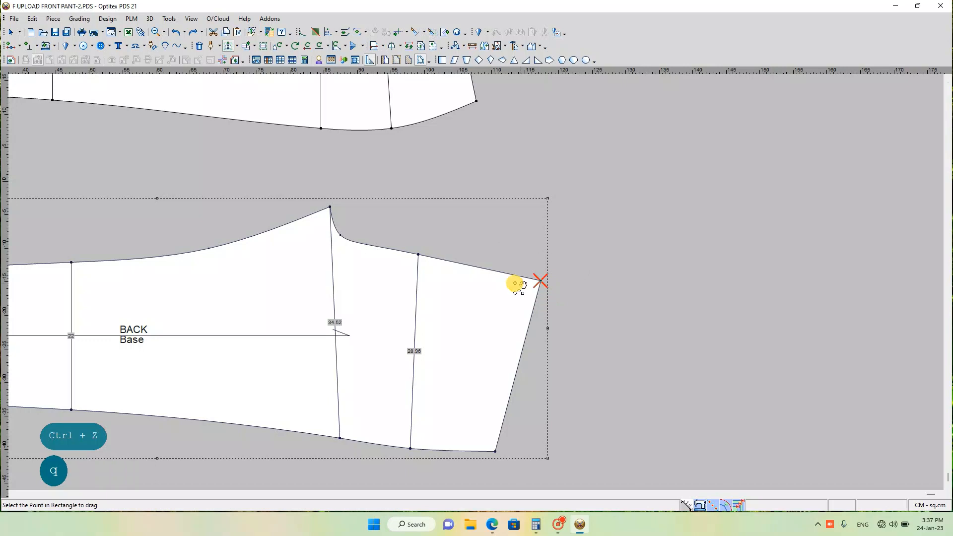
left_click(541, 280)
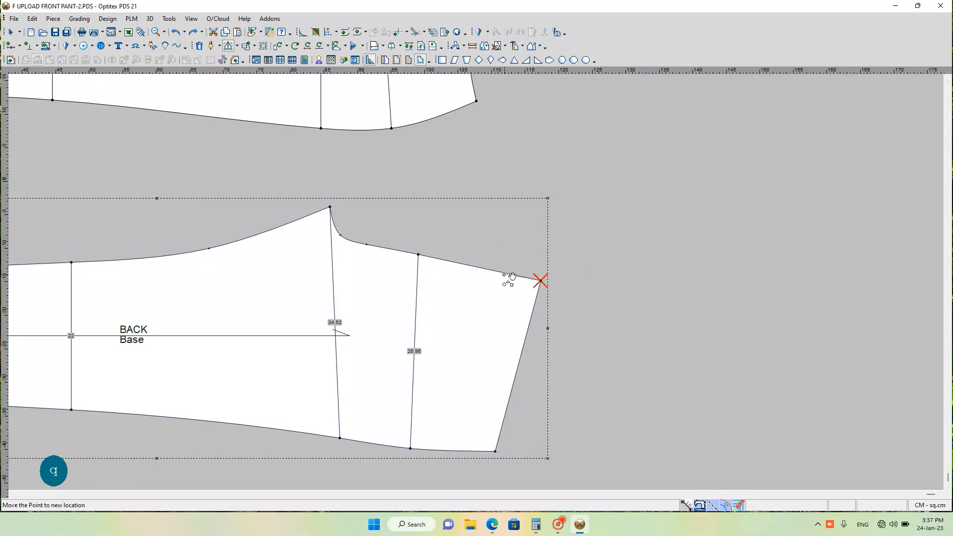
key("Return")
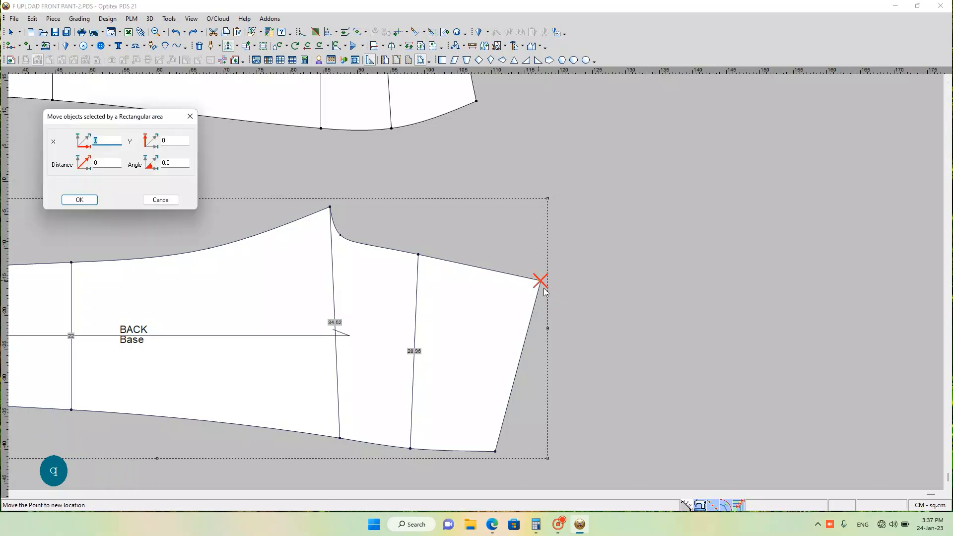
left_click(162, 199)
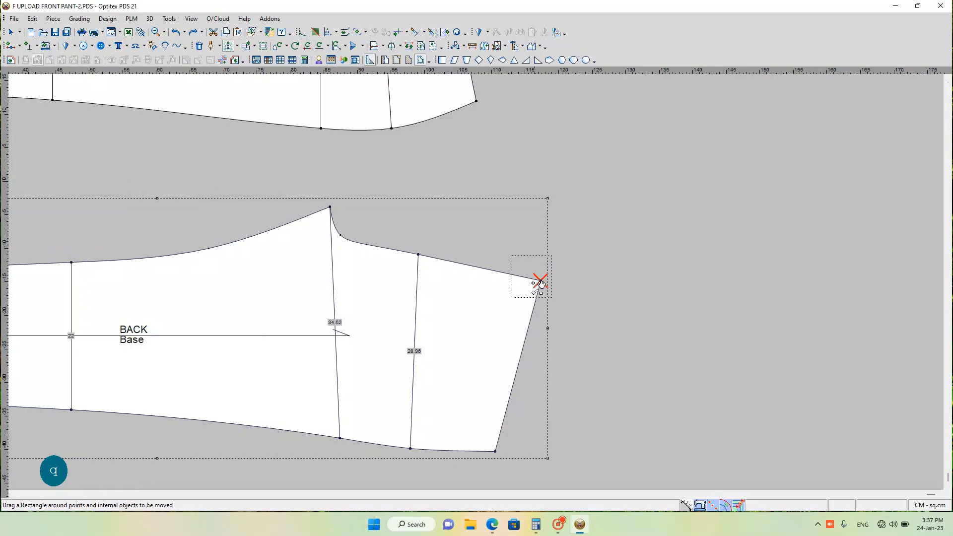
Step: Move only the BACK piece's centre-back waist corner by X -0.2 and Y 0 cm using the rectangular-area move
left_click_drag(544, 282, 567, 279)
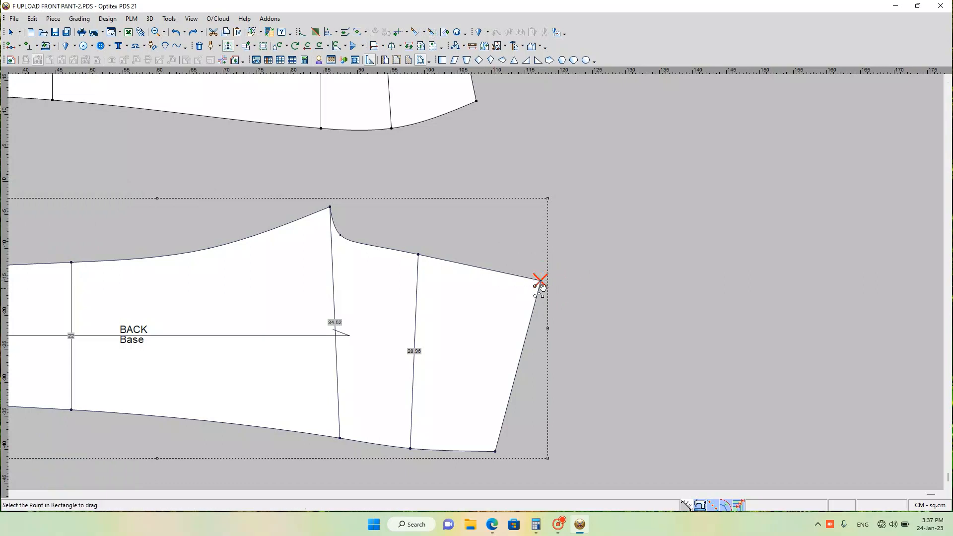
scroll(538, 280, "down", 3)
scroll(487, 278, "up", 5)
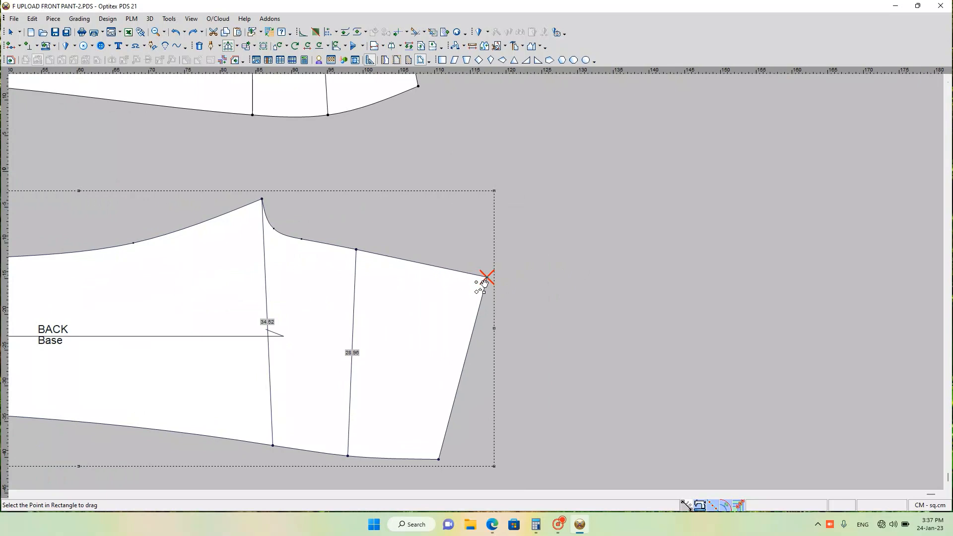
left_click_drag(492, 274, 453, 275)
key("Return")
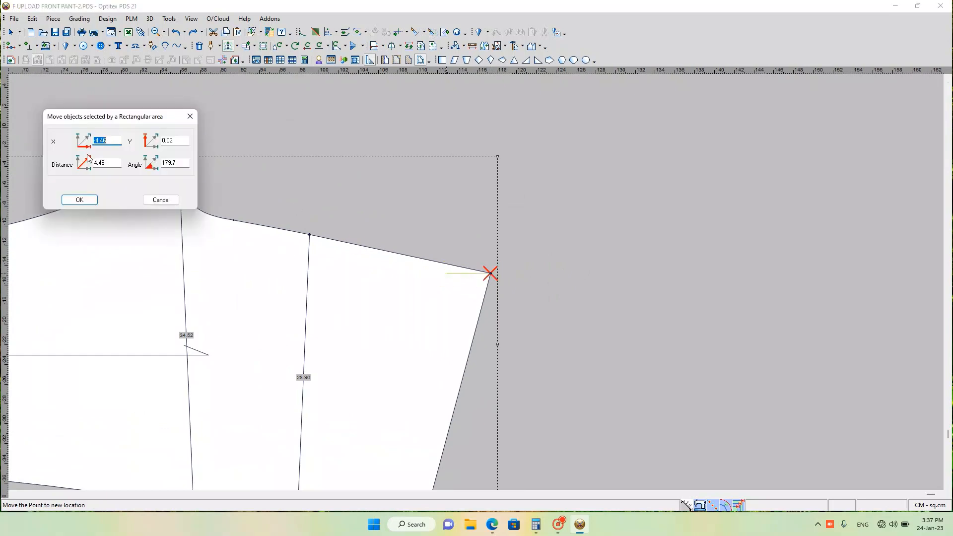
type("-")
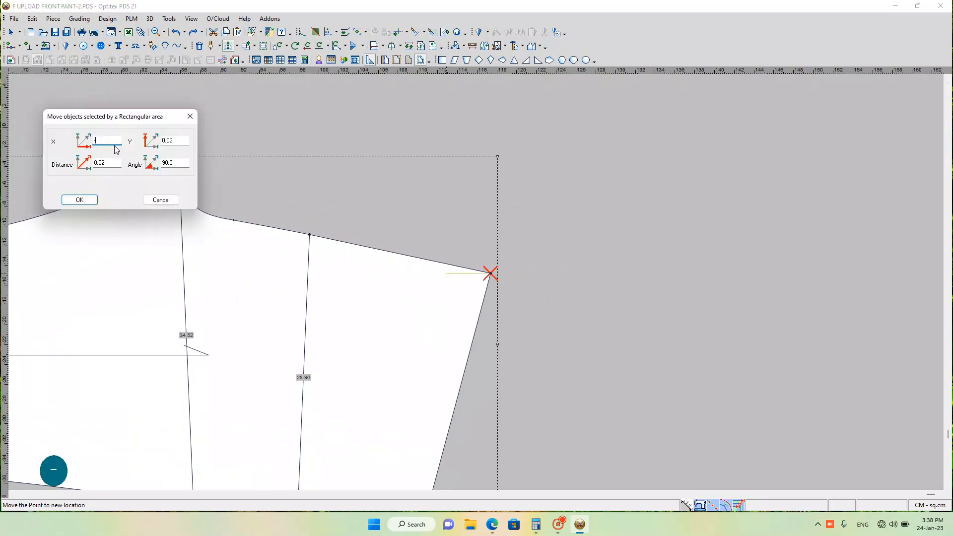
type(".2")
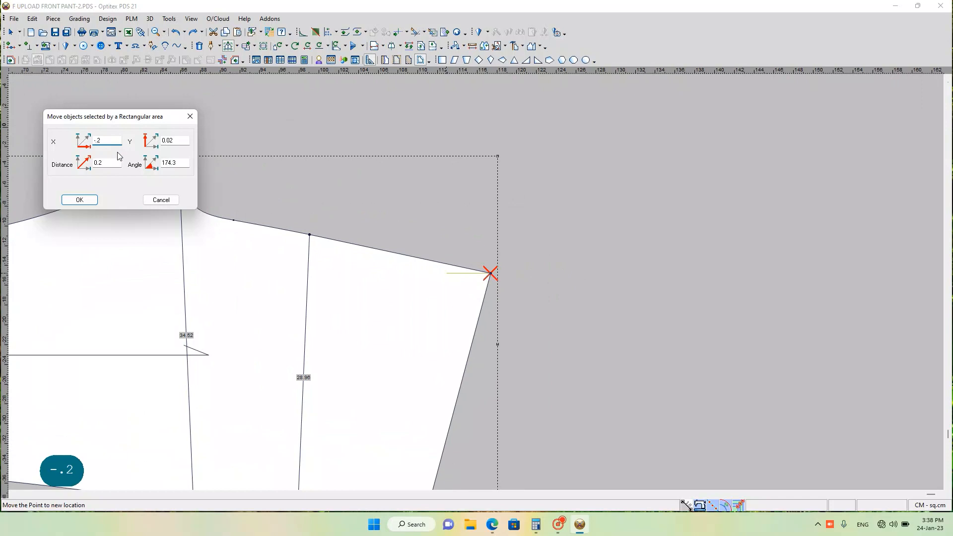
left_click(175, 140)
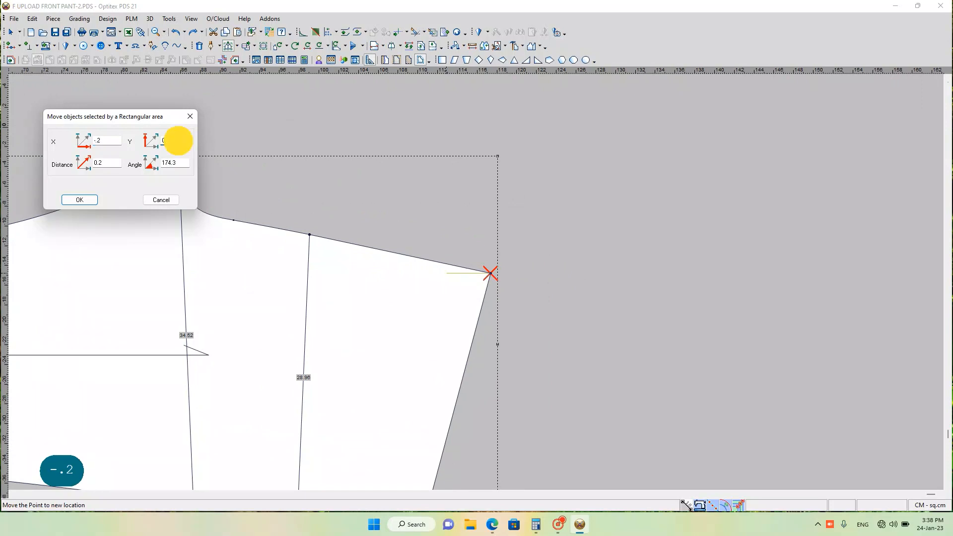
type("0")
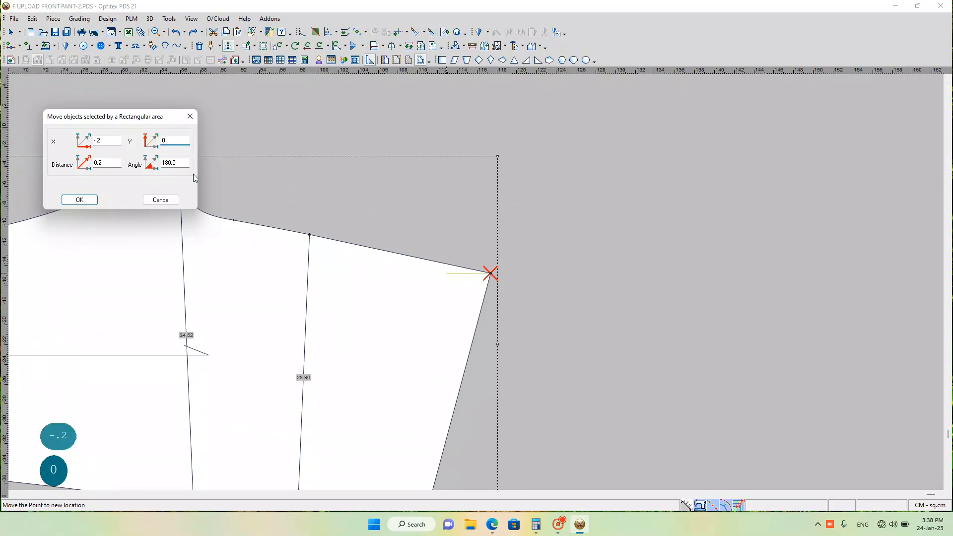
key("Return")
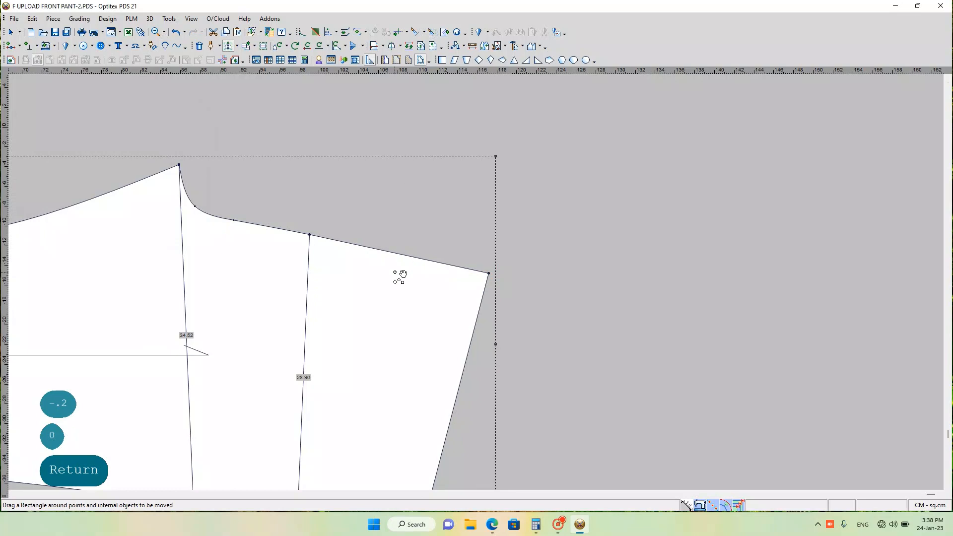
Step: Try the Half Line mirror again along the BACK piece's centre-back seam from hip point to waist corner, and undo it
key("h")
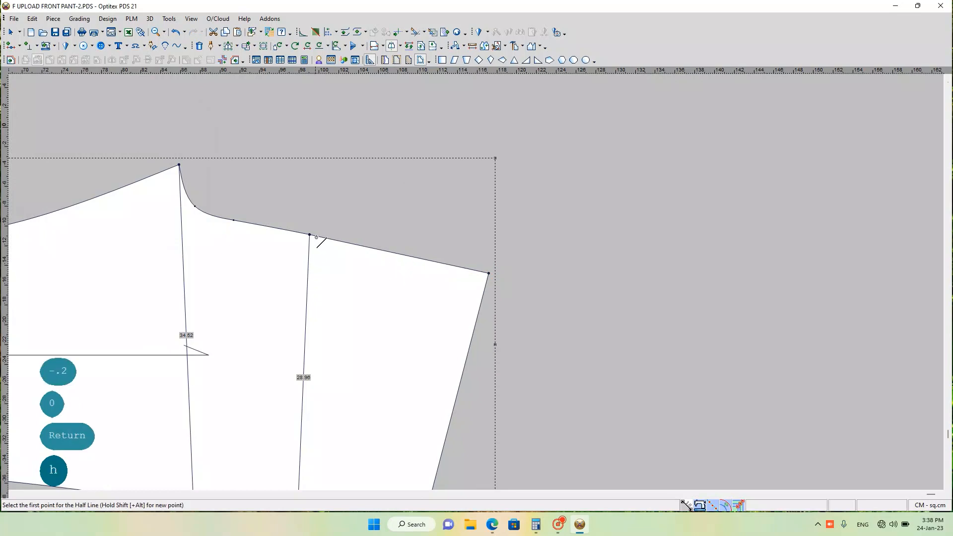
left_click(310, 234)
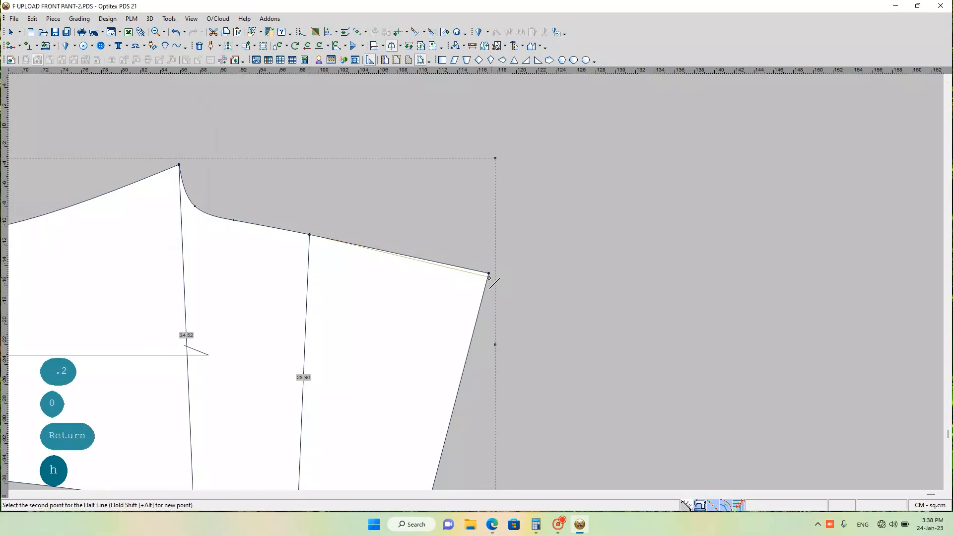
left_click(488, 274)
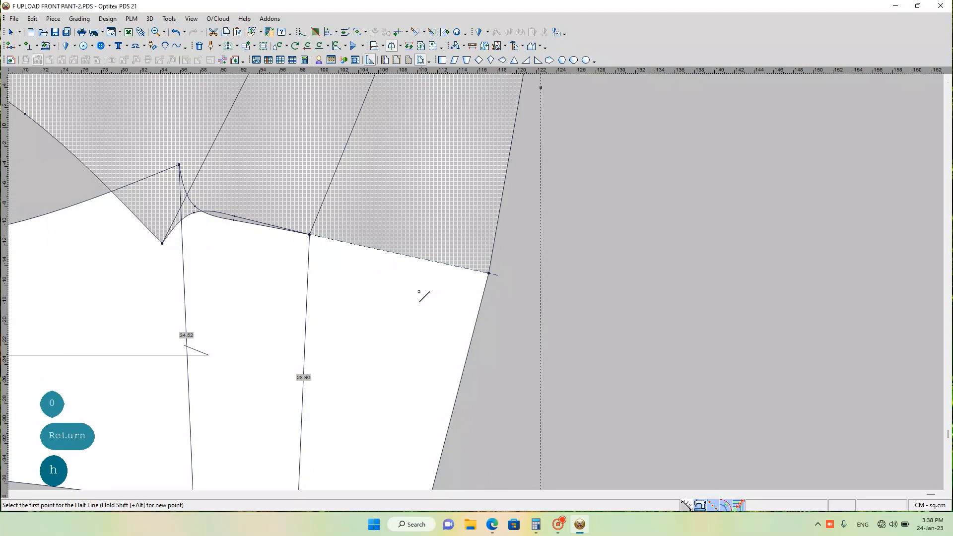
scroll(419, 293, "down", 2)
scroll(493, 267, "down", 1)
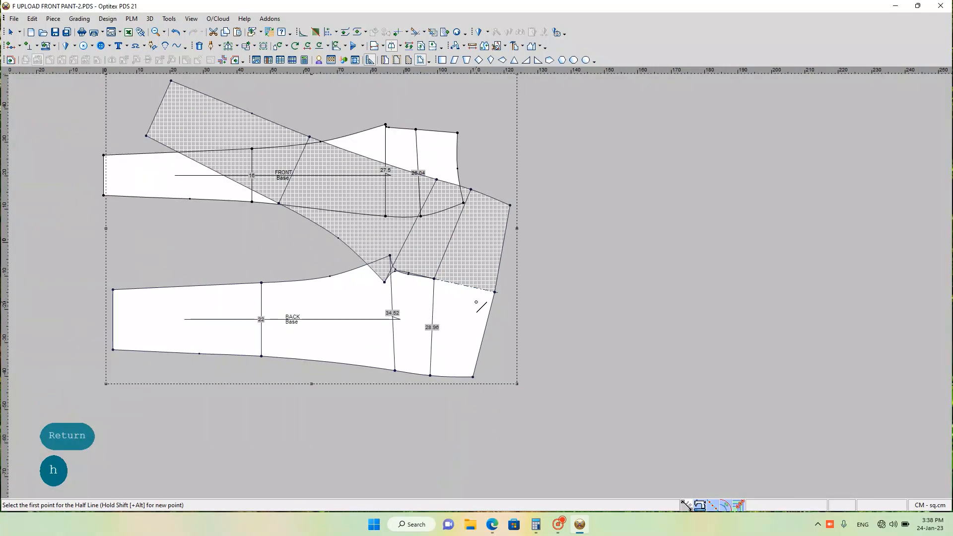
key("ctrl+z")
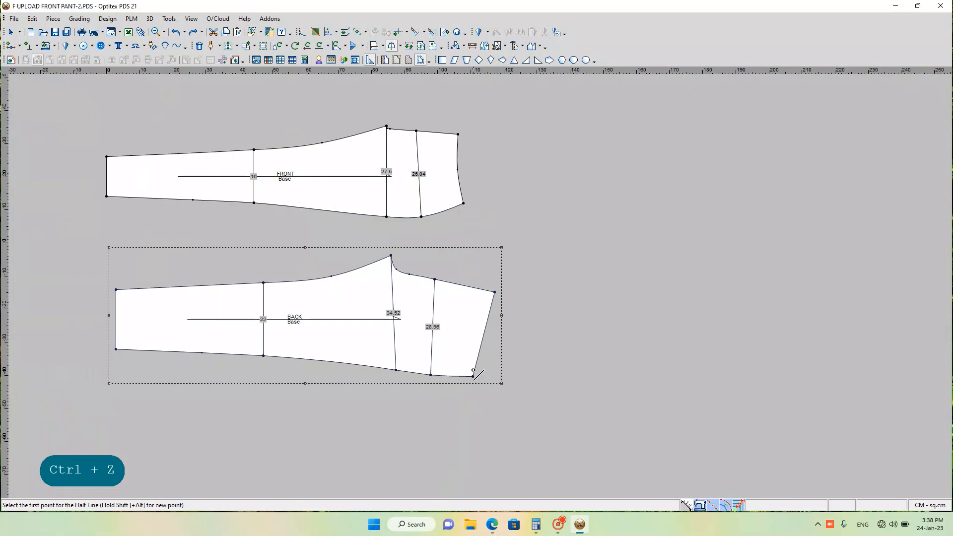
Step: Move the BACK piece's side-seam waist corner by X 0.2 and Y 0 cm using the rectangular-area move
key("q")
left_click_drag(466, 364, 482, 383)
scroll(476, 380, "down", 1)
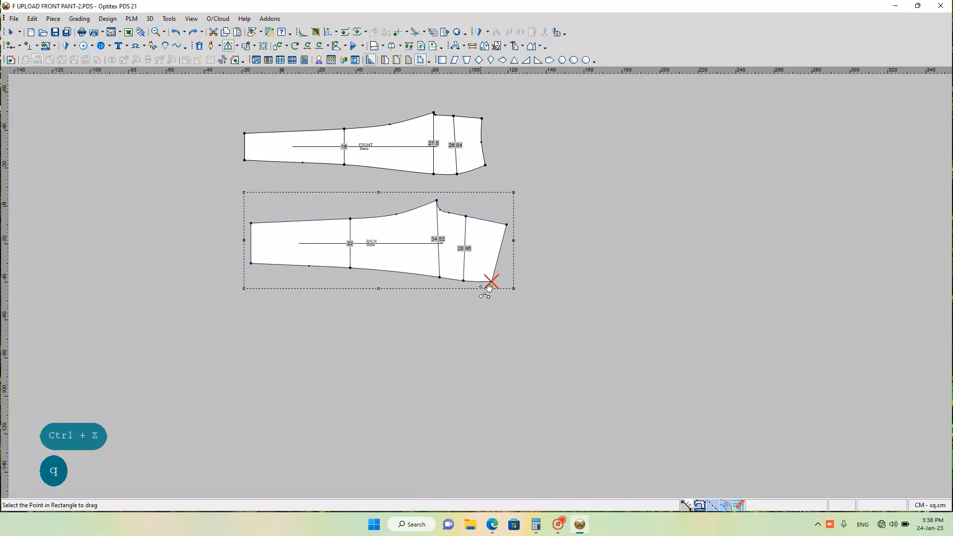
scroll(489, 285, "up", 2)
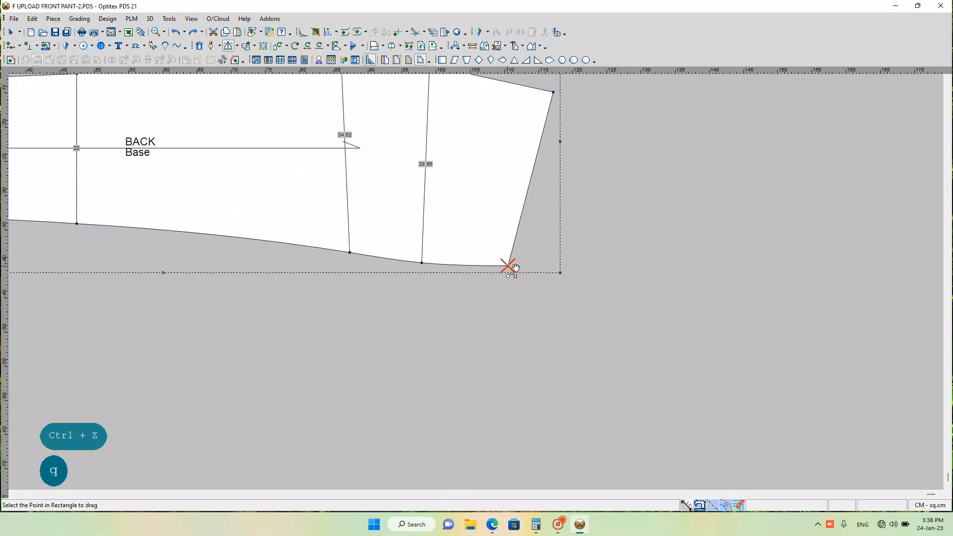
left_click(507, 266)
left_click(453, 240)
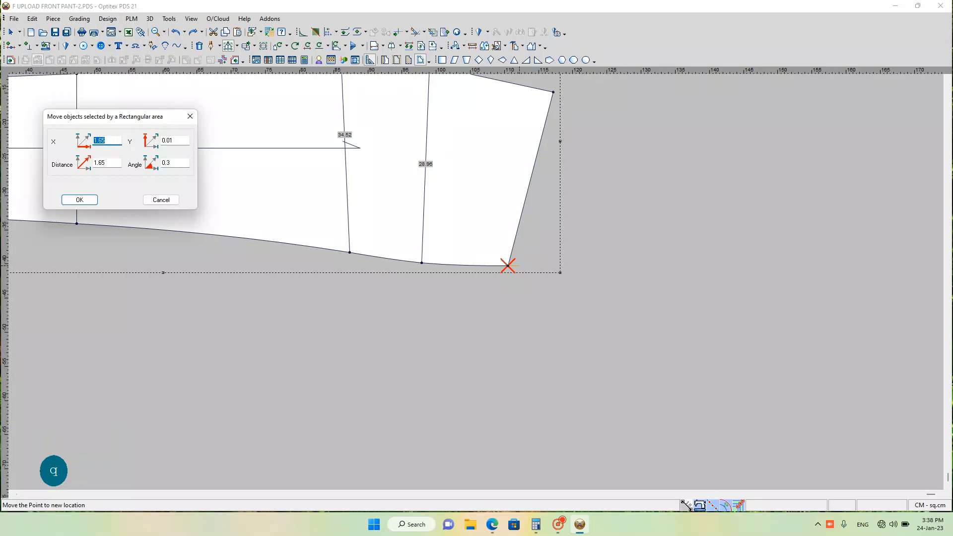
type(".2")
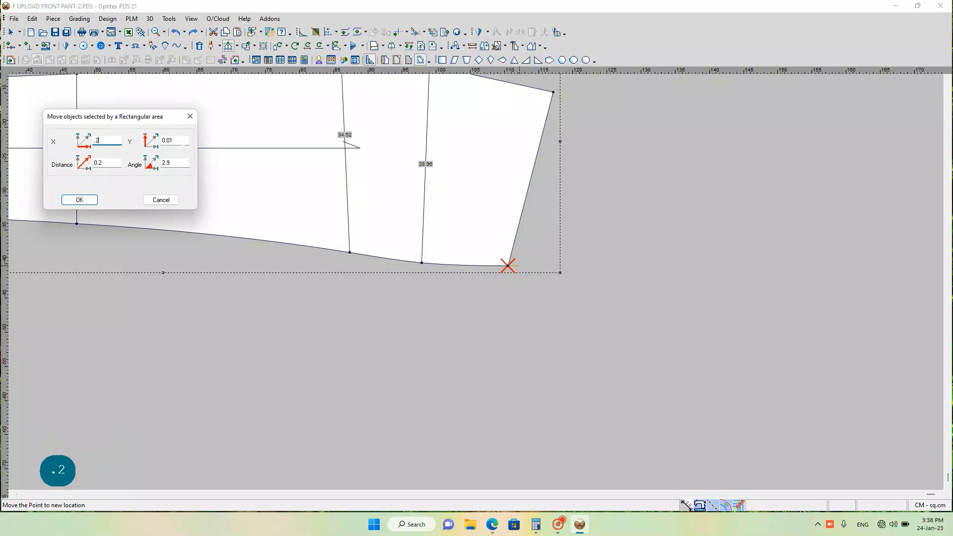
left_click(147, 138)
type("0")
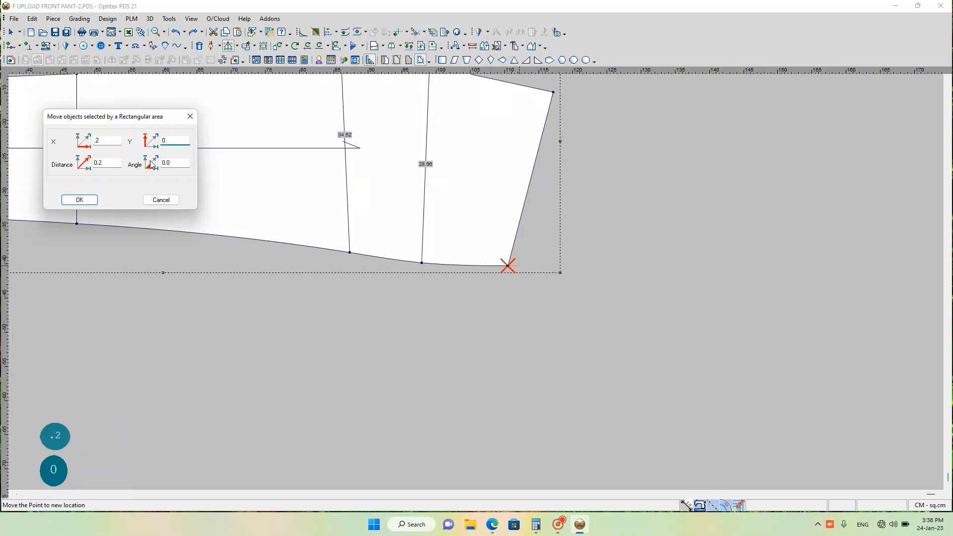
key("Return")
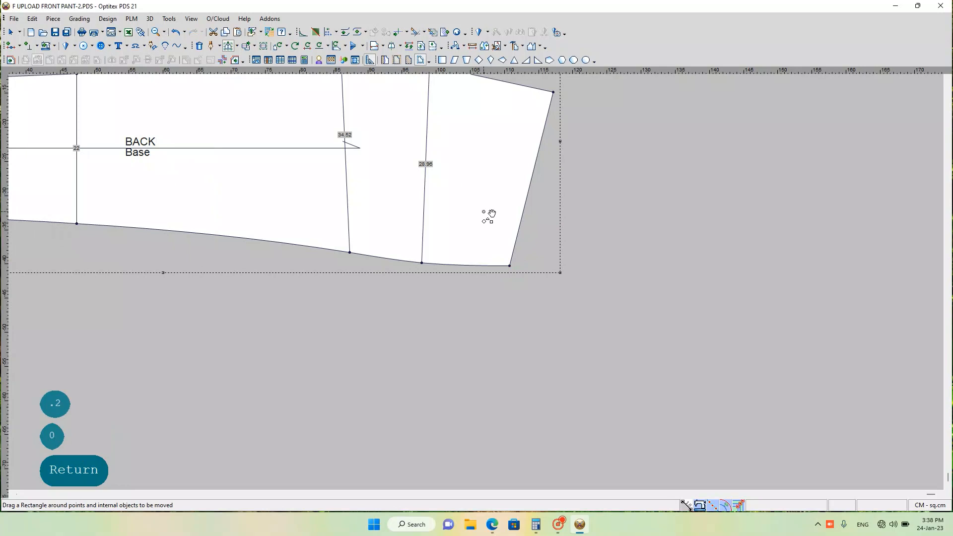
scroll(488, 216, "down", 4)
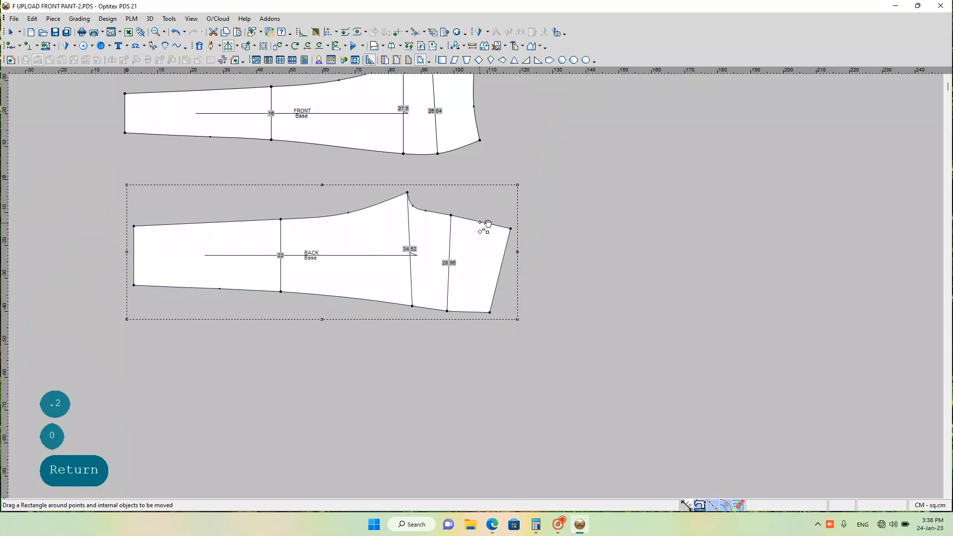
Step: Try a Half Line mirror of the BACK piece from the centre-back hip point to the waist corner, inspect the waist join, and undo it
key("h")
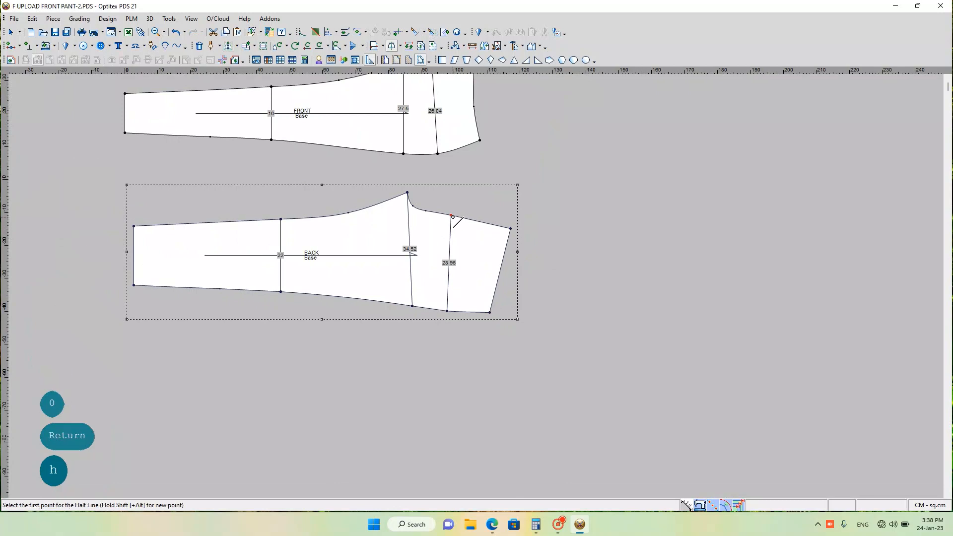
left_click(509, 226)
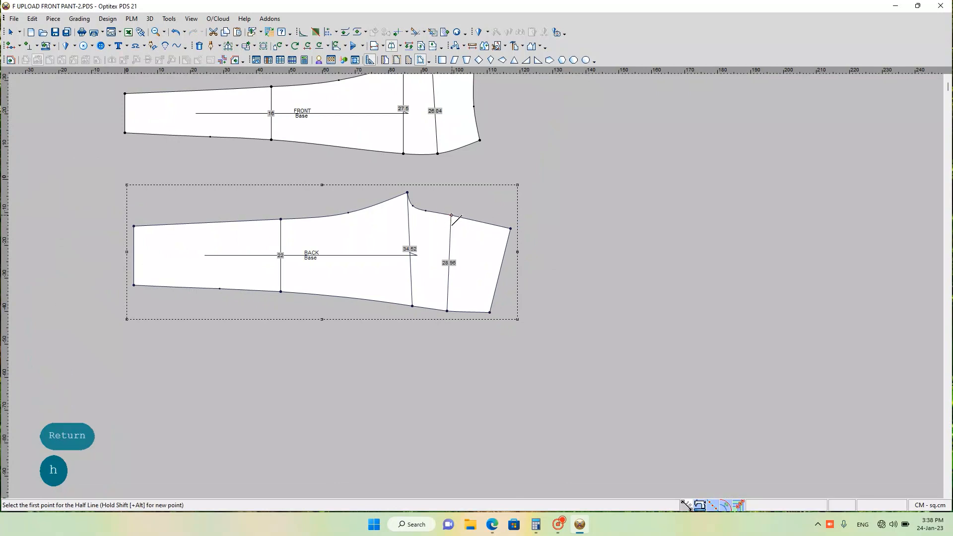
left_click(514, 228)
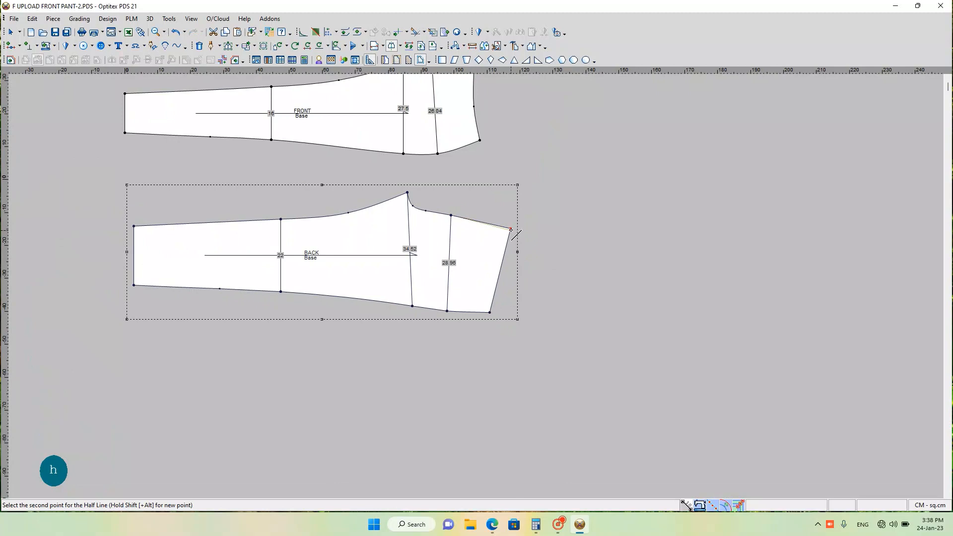
left_click(511, 228)
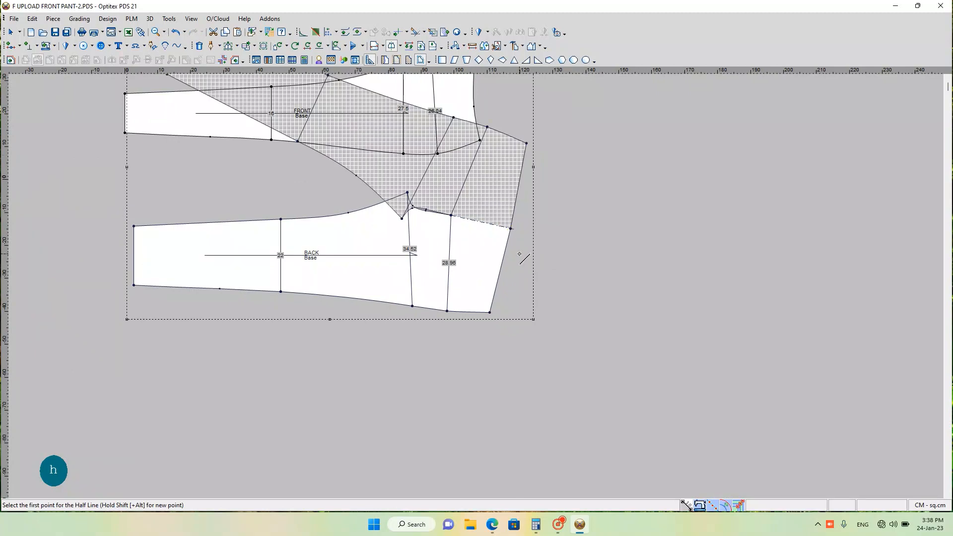
scroll(504, 246, "down", 1)
scroll(486, 290, "up", 2)
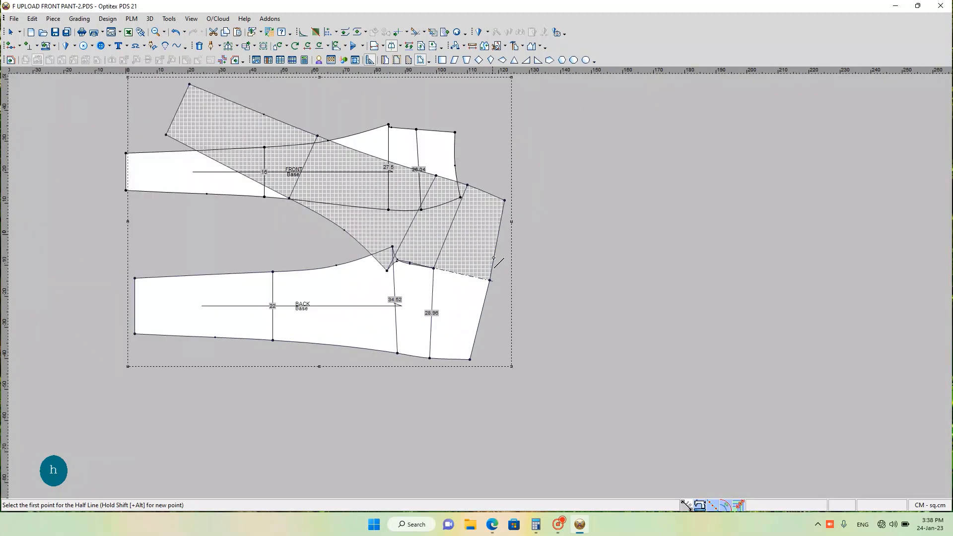
scroll(469, 331, "up", 1)
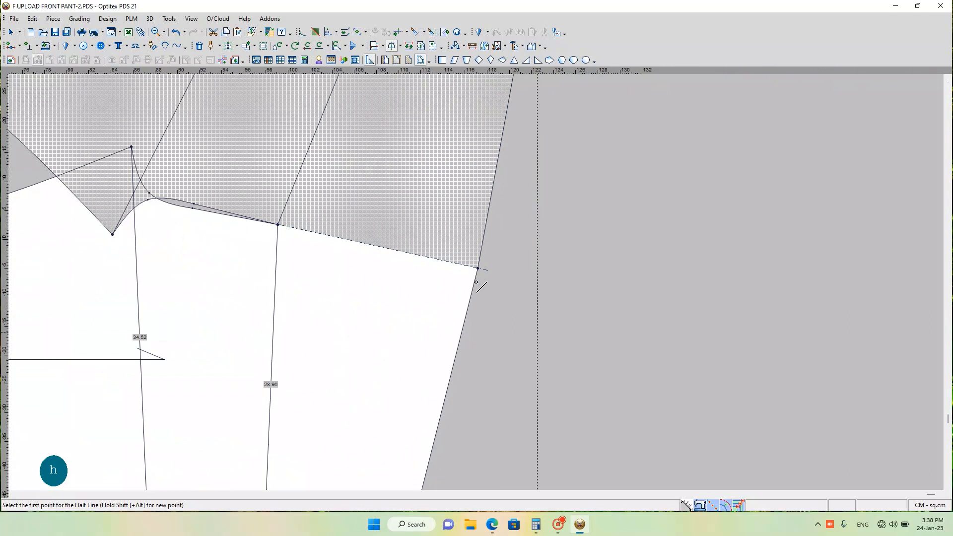
scroll(477, 278, "down", 2)
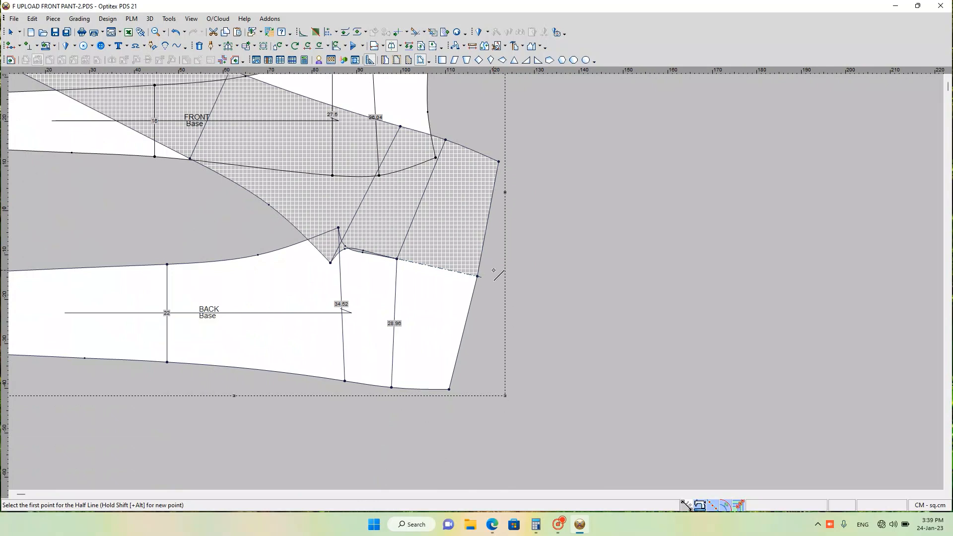
key("ctrl+z")
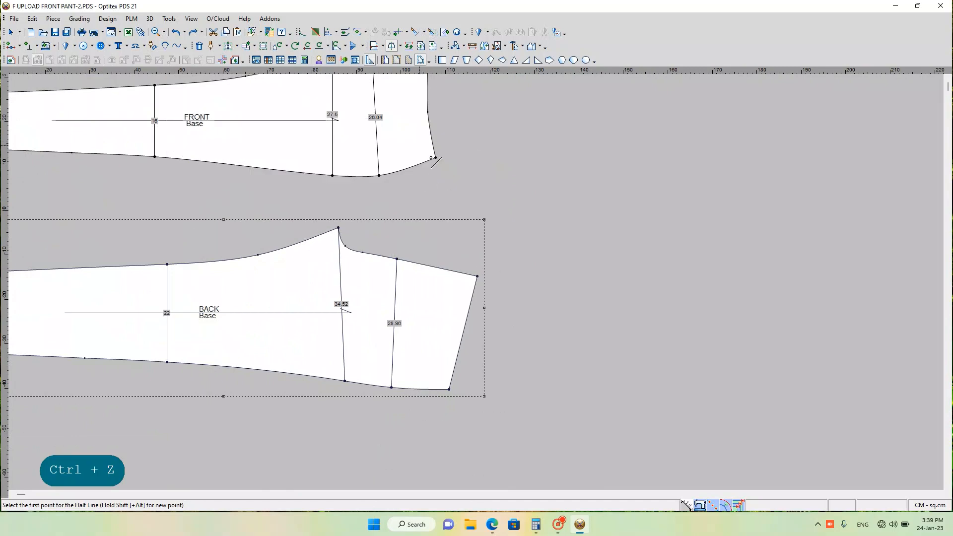
Step: Move the FRONT piece's side-seam waist corner by X 0.2 and Y 0 cm using the rectangular-area move
key("q")
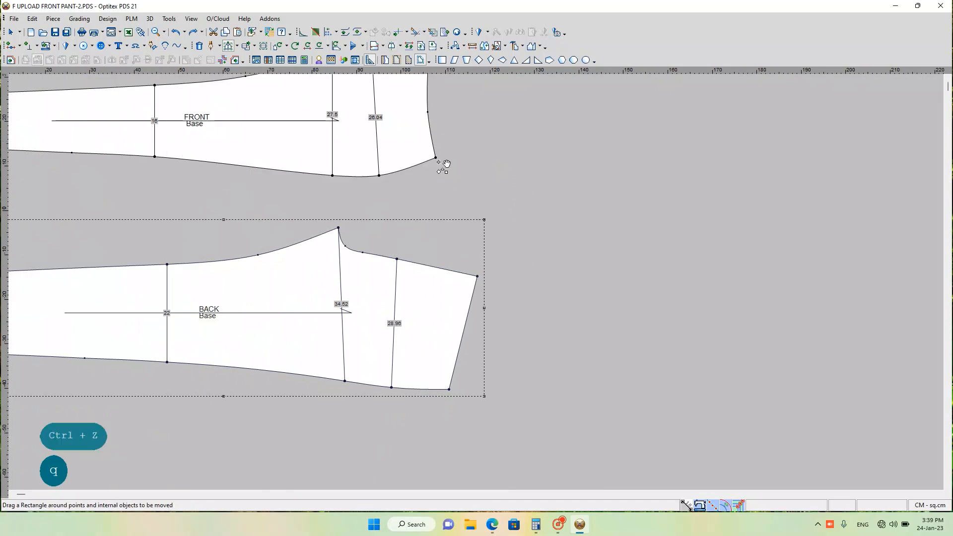
left_click_drag(422, 149, 440, 169)
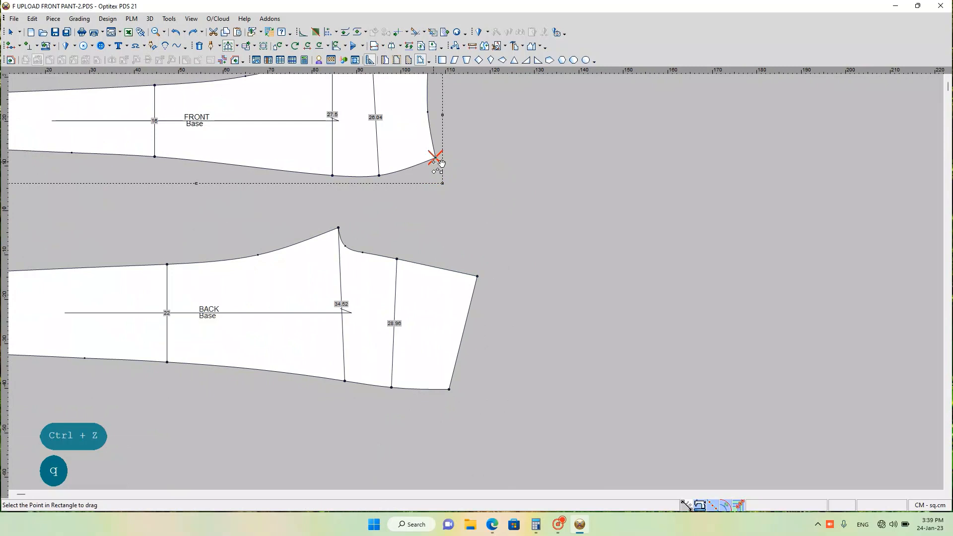
left_click(435, 156)
left_click(442, 156)
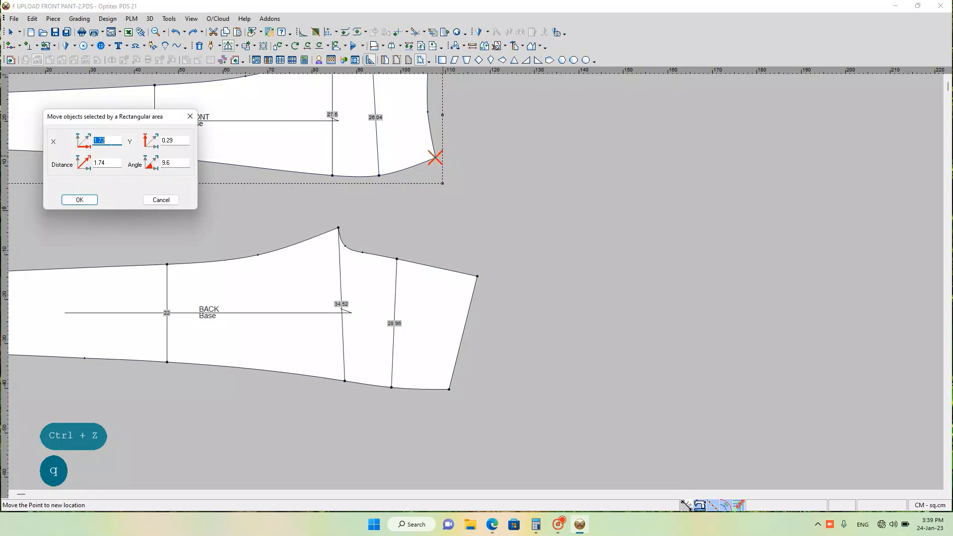
type(".2")
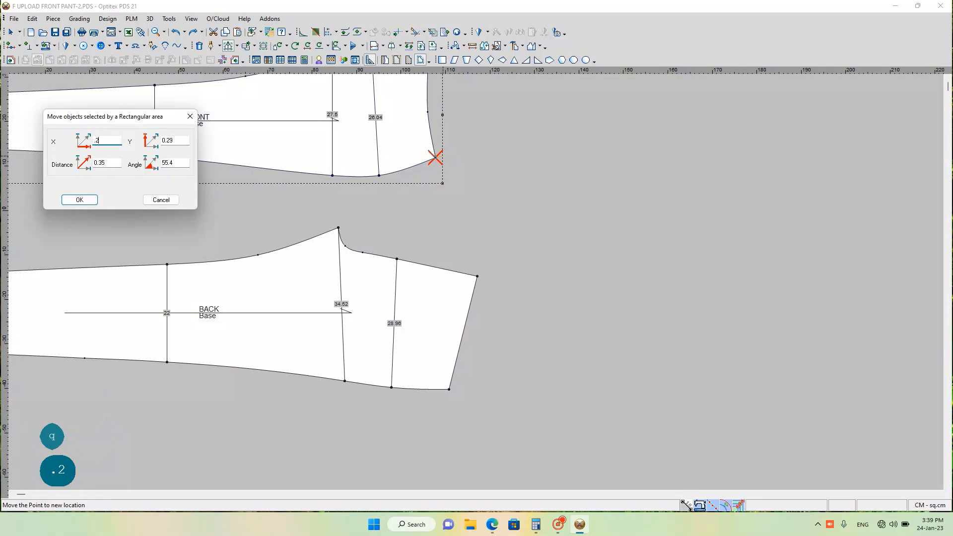
left_click(162, 141)
type("0")
key("Return")
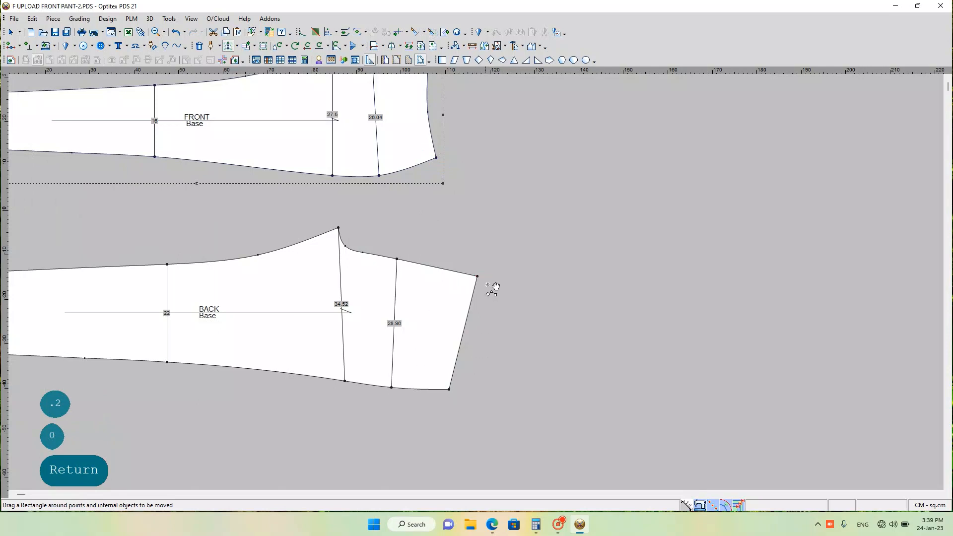
Step: Move the BACK piece's centre-back waist corner by X -0.2 and Y 0 cm using the rectangular-area move
left_click_drag(465, 265, 487, 287)
left_click(477, 275)
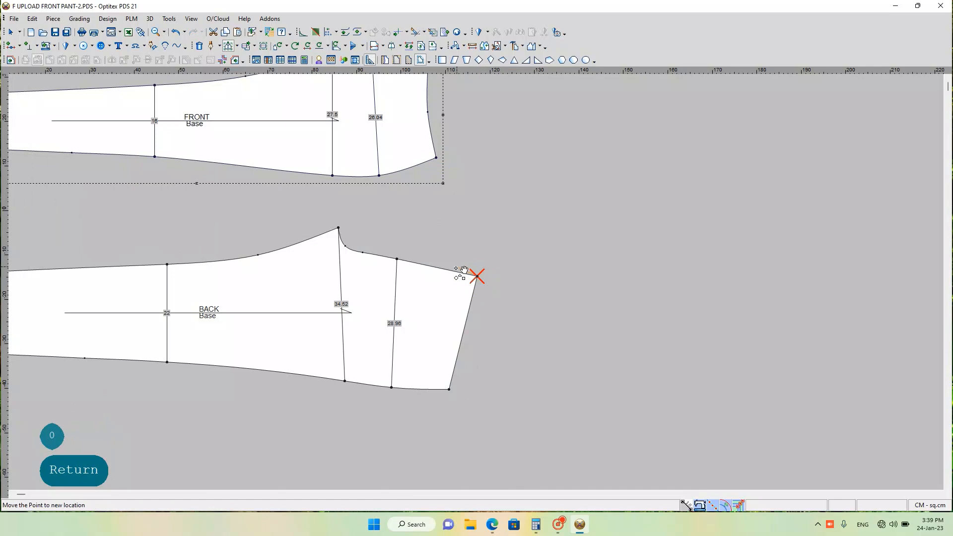
left_click(448, 274)
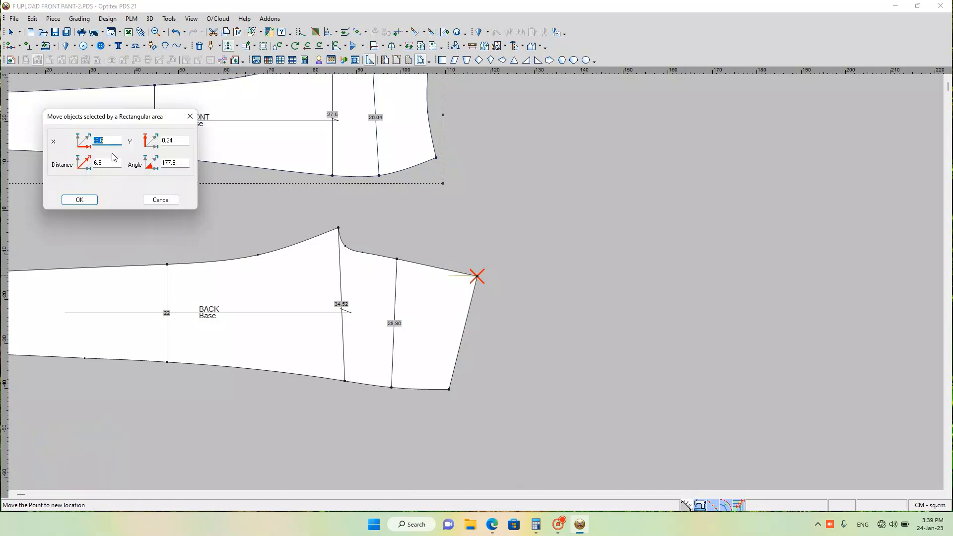
type(".2")
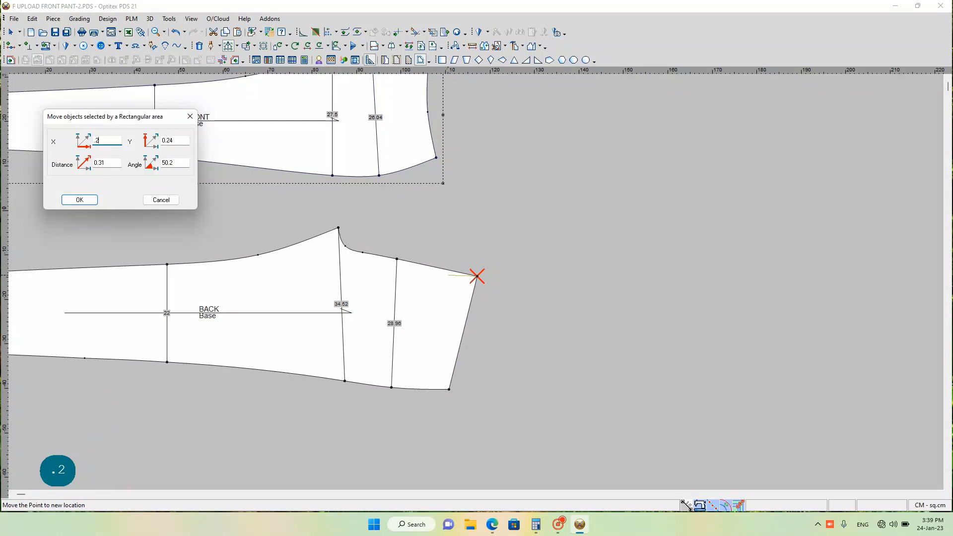
key("BackSpace")
key("BackSpace")
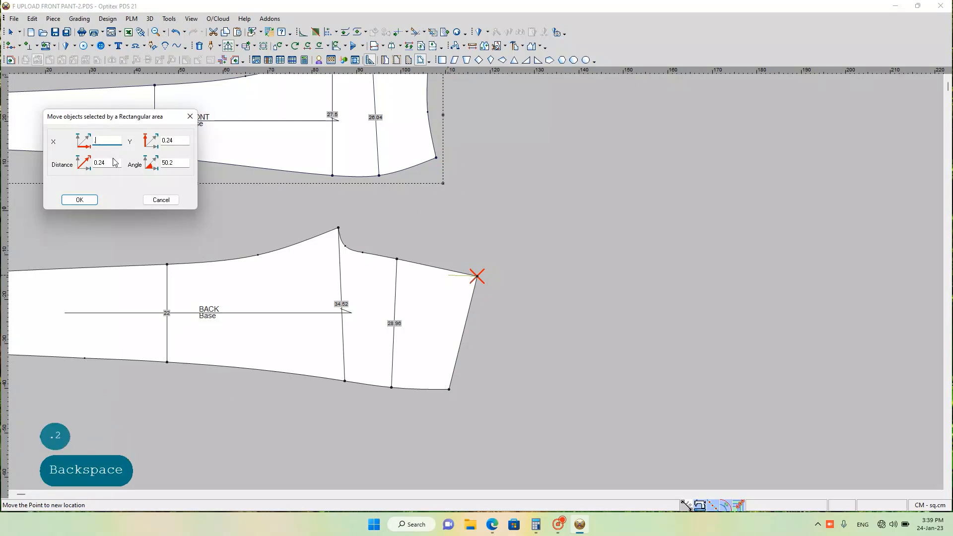
key("BackSpace")
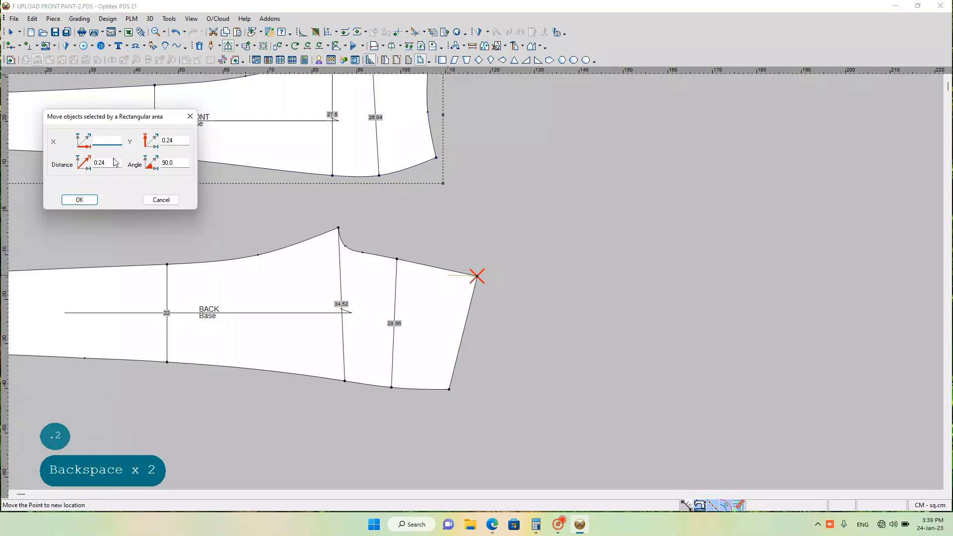
type("-.2")
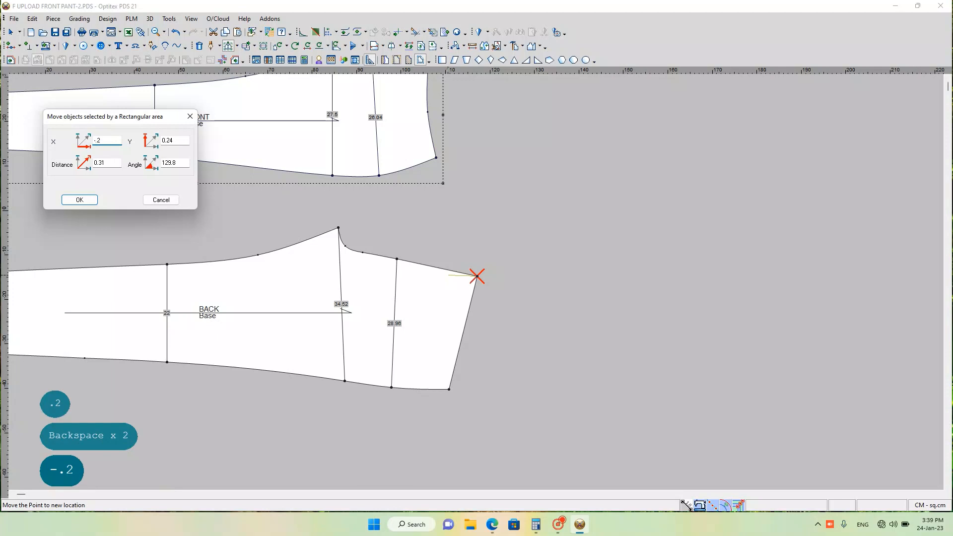
double_click(175, 141)
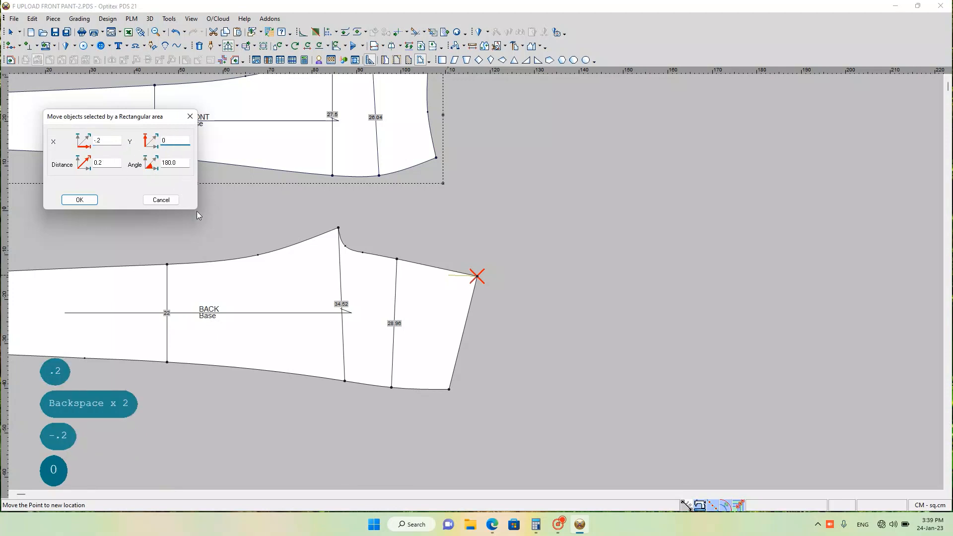
key("Return")
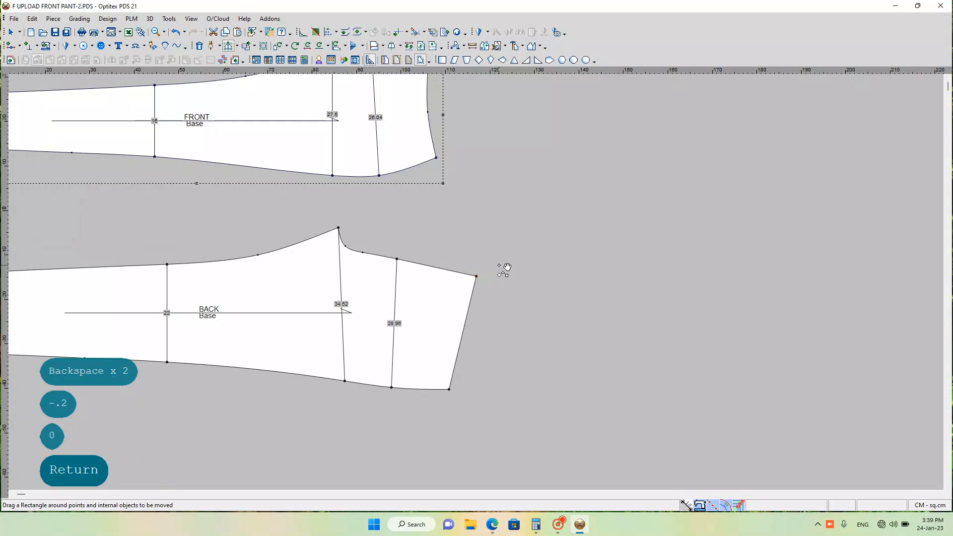
Step: Try the Half Line mirror again along the BACK piece's centre-back seam up to the moved waist corner, and undo it
key("h")
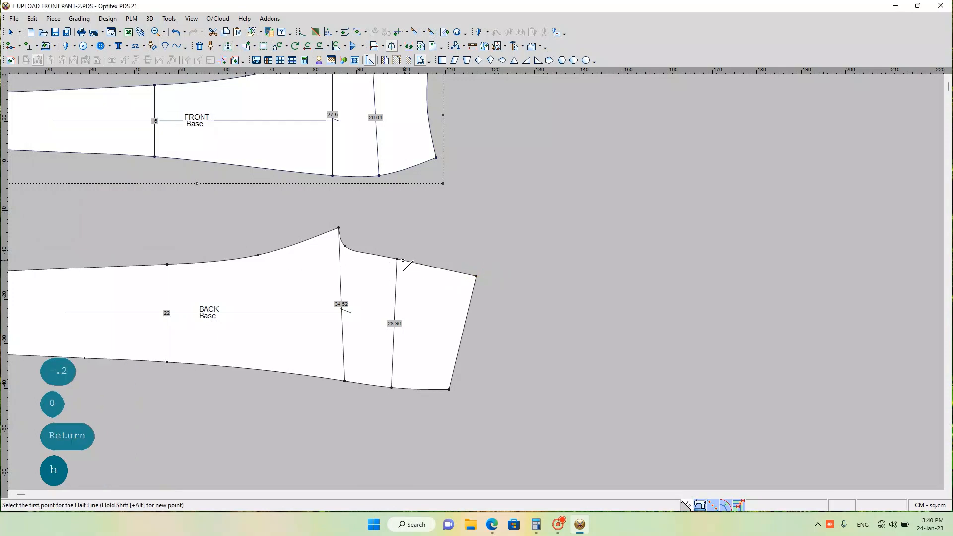
left_click(398, 259)
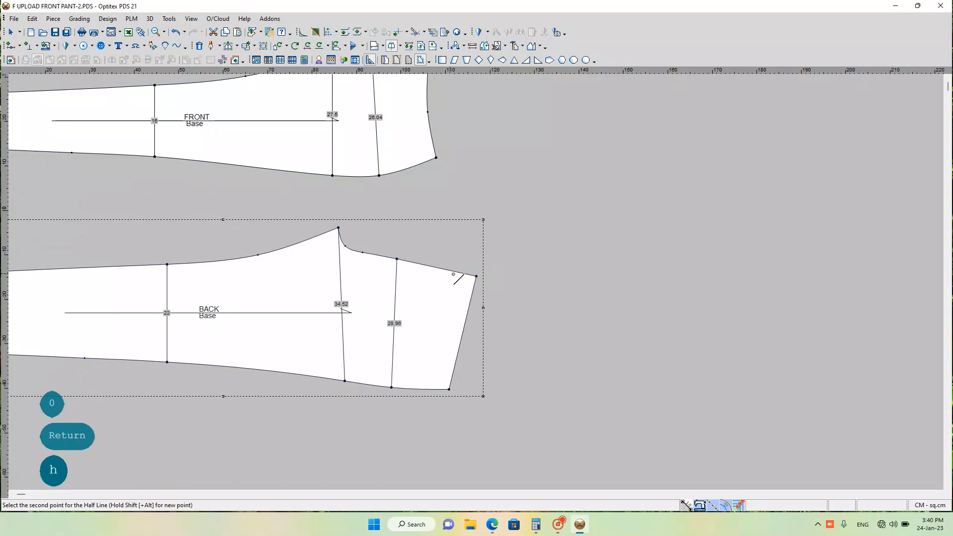
left_click(476, 277)
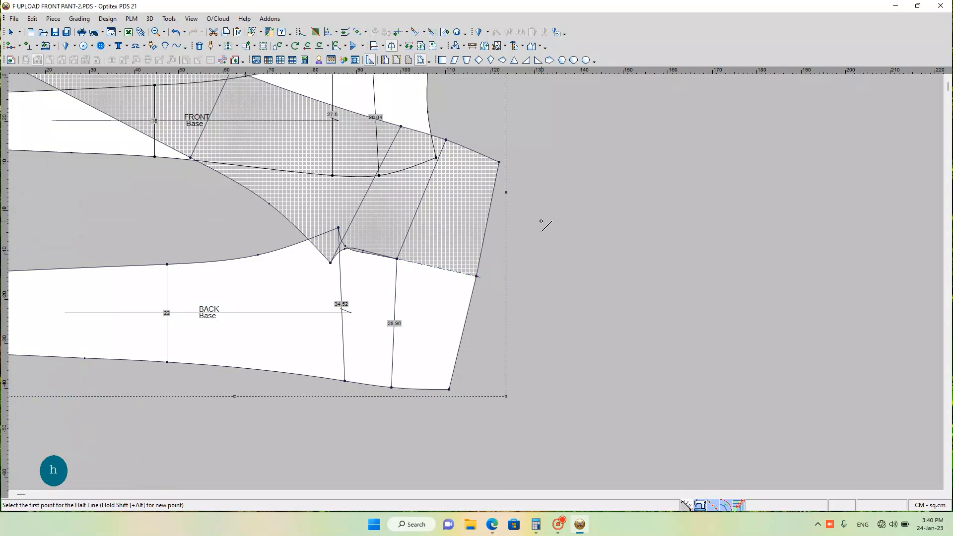
right_click(572, 249)
left_click(595, 256)
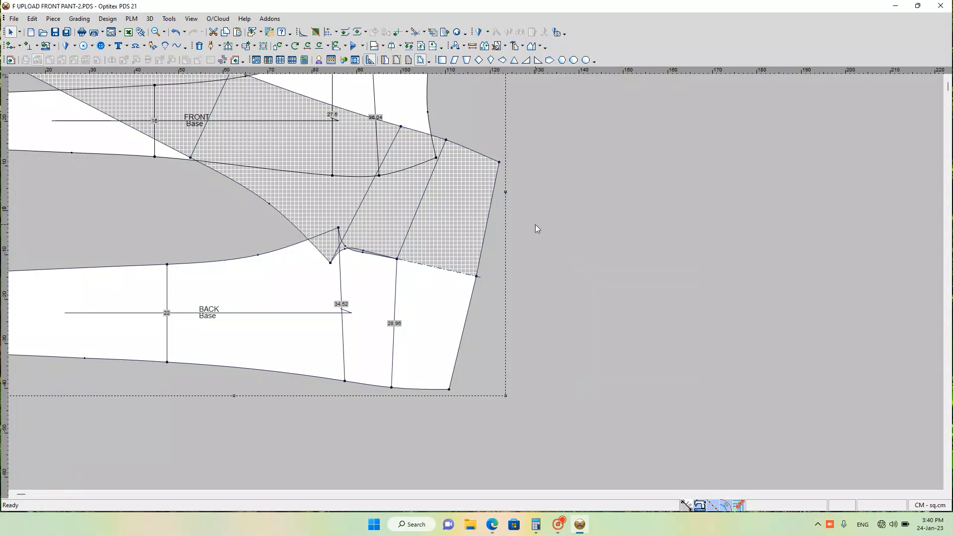
key("ctrl+z")
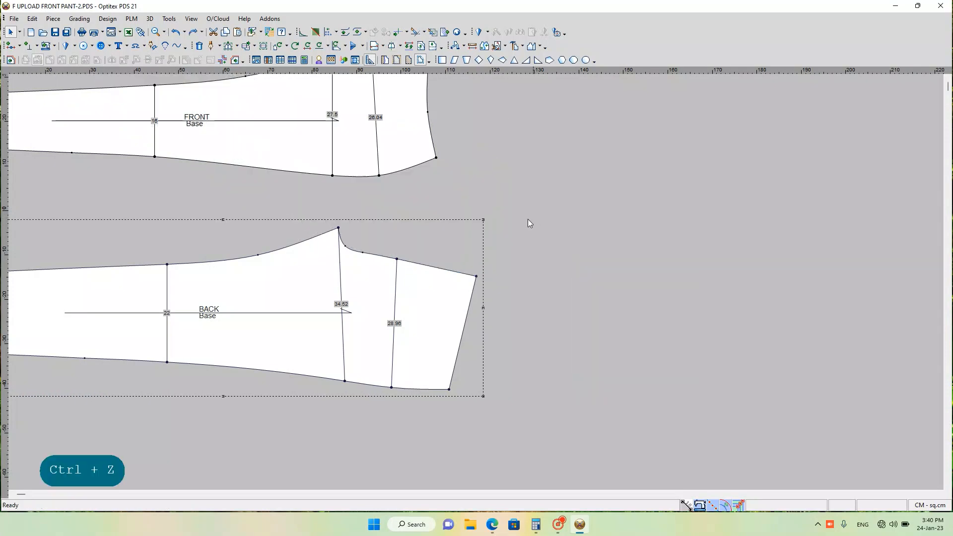
scroll(328, 228, "down", 3)
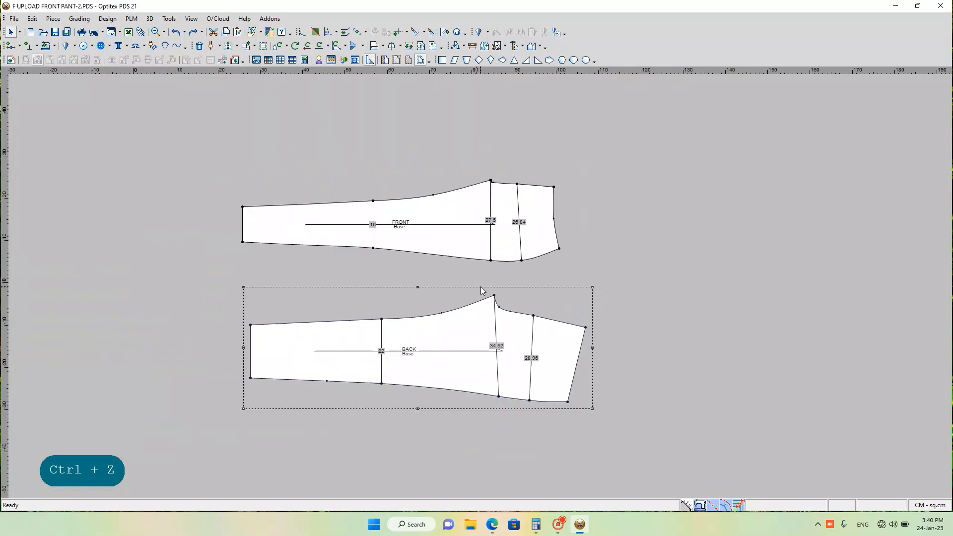
scroll(482, 289, "down", 2)
scroll(470, 314, "up", 3)
scroll(505, 330, "down", 3)
scroll(459, 228, "up", 2)
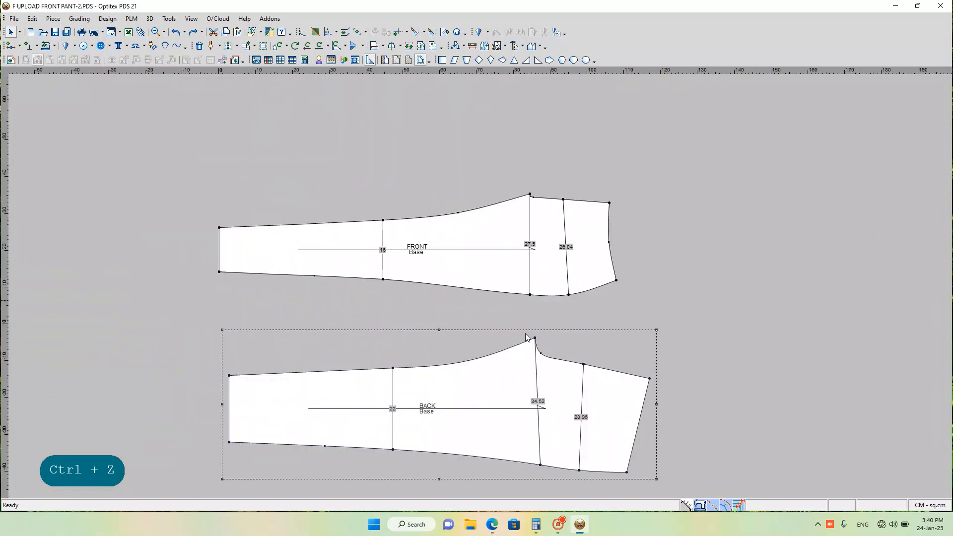
scroll(481, 287, "down", 1)
scroll(475, 281, "up", 1)
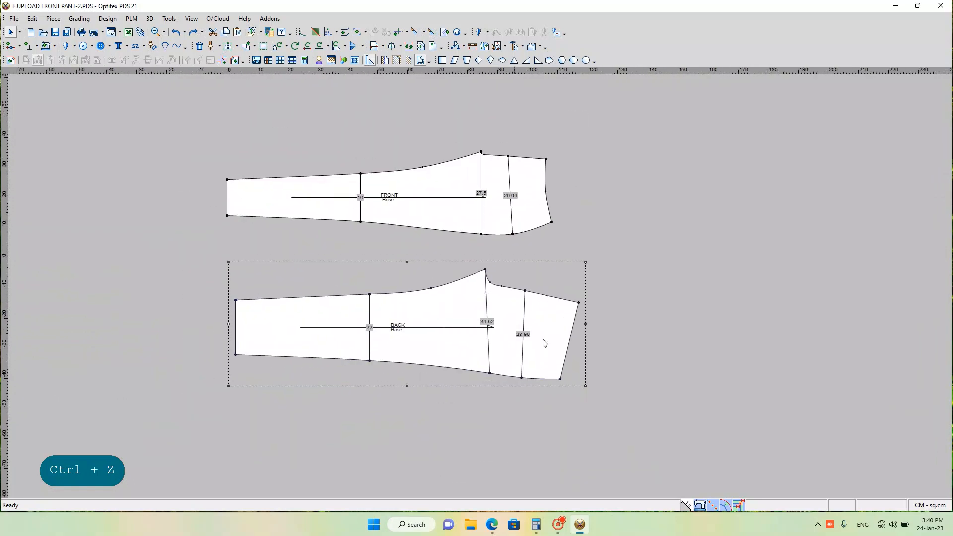
left_click(560, 524)
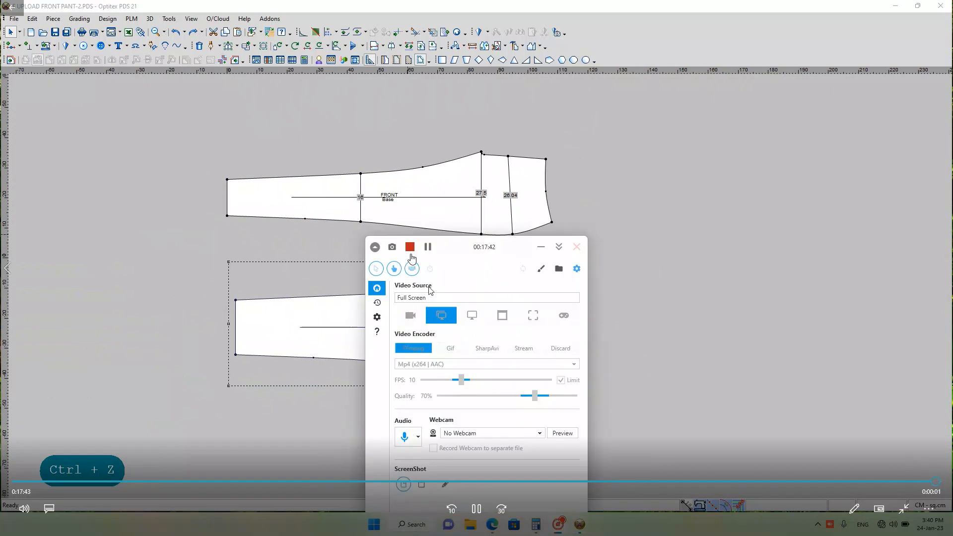
left_click(410, 247)
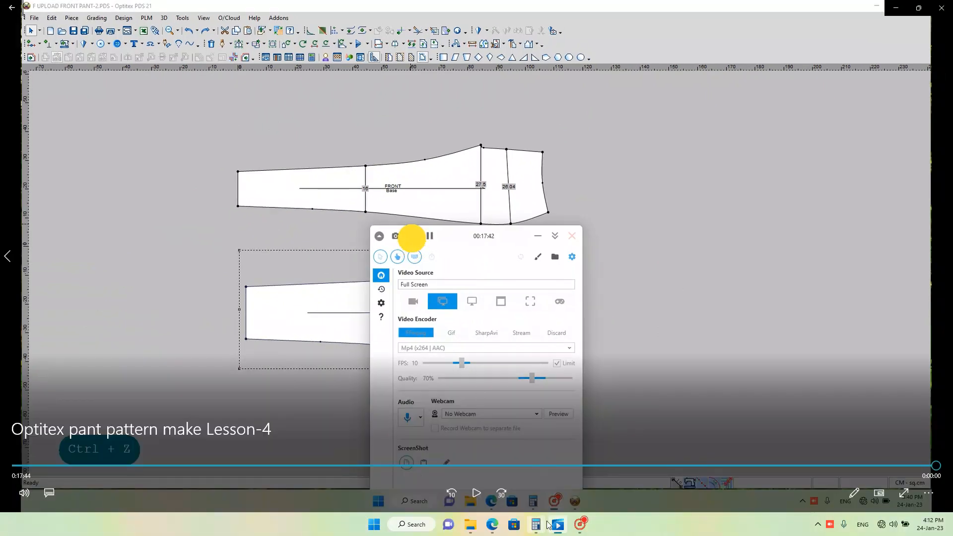